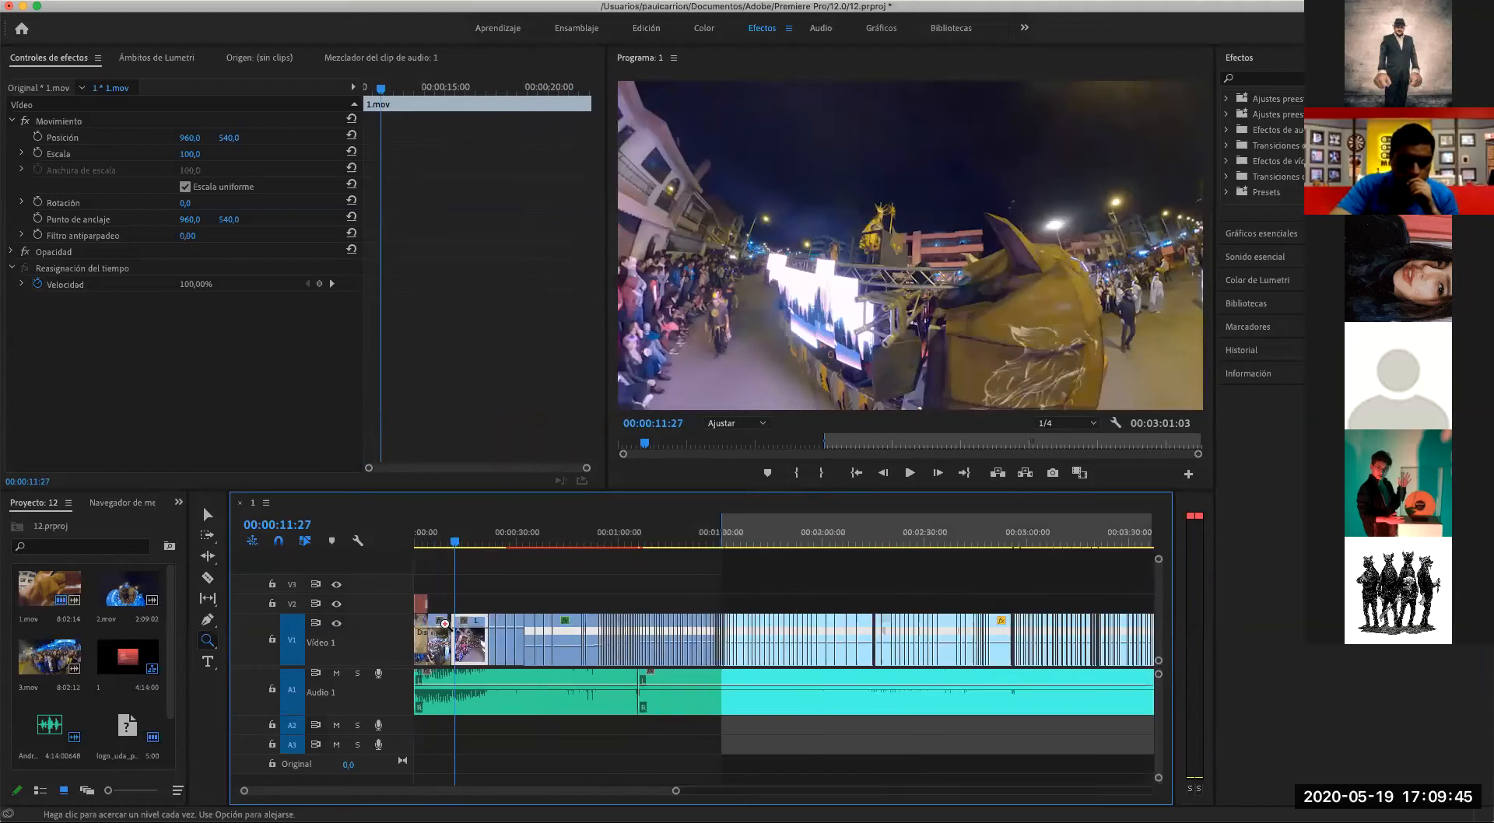
- Zoom in on the opening clips of the sequence and move the playhead to 00:00:15:09
left_click(506, 629)
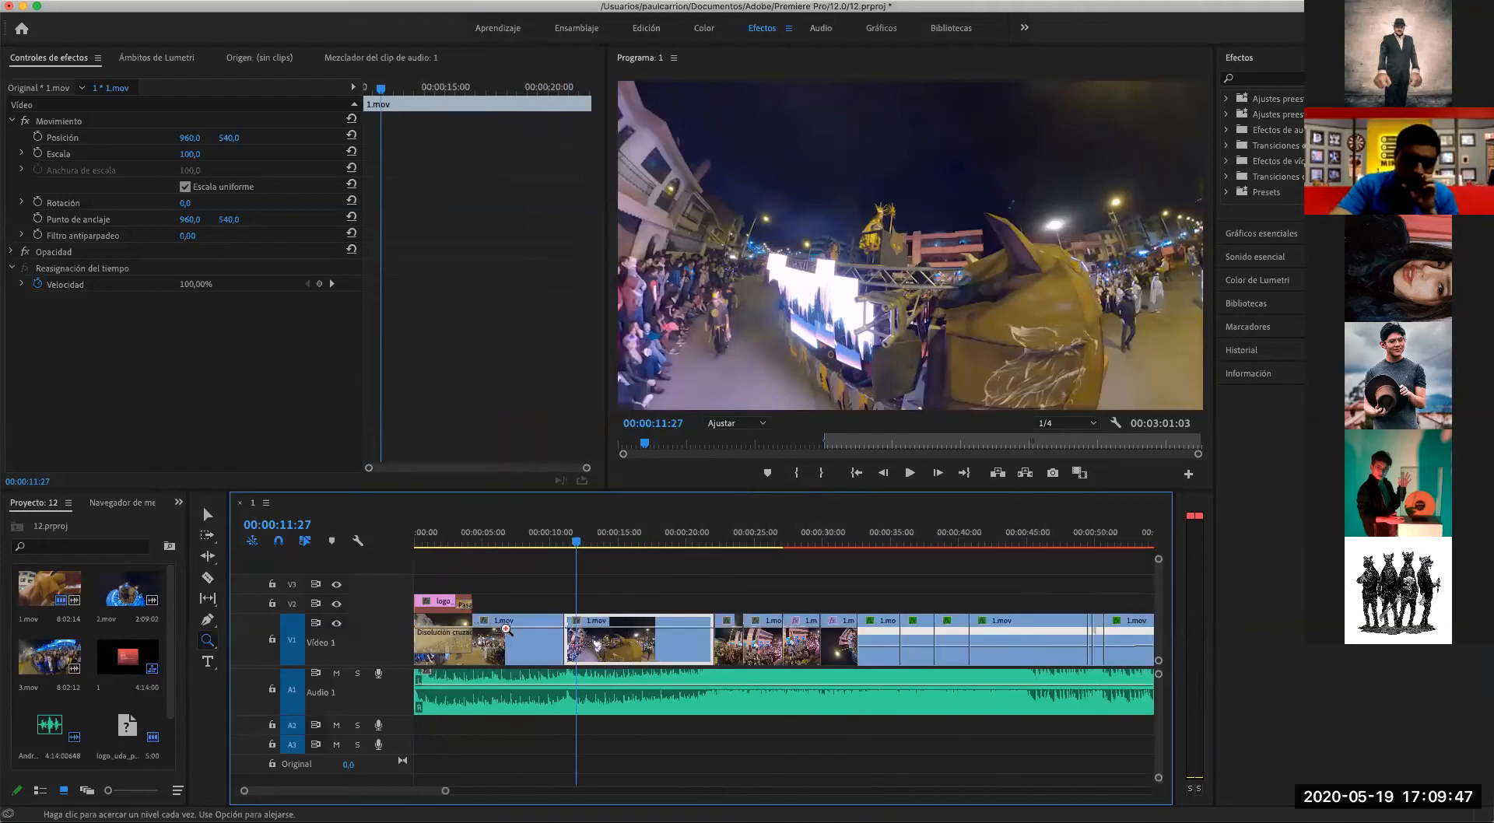
left_click(505, 629)
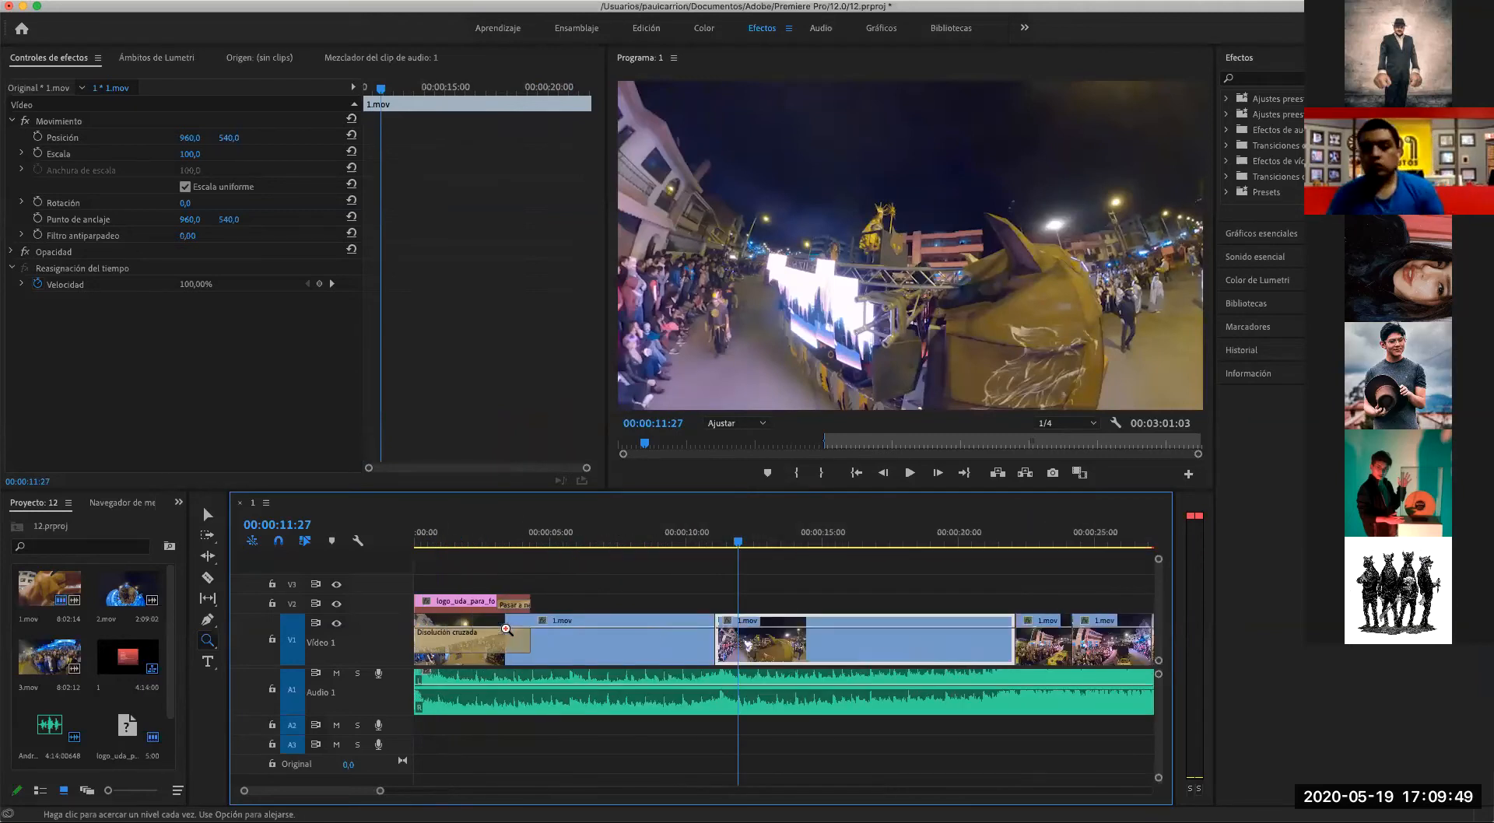
scroll(720, 646, "right", 5)
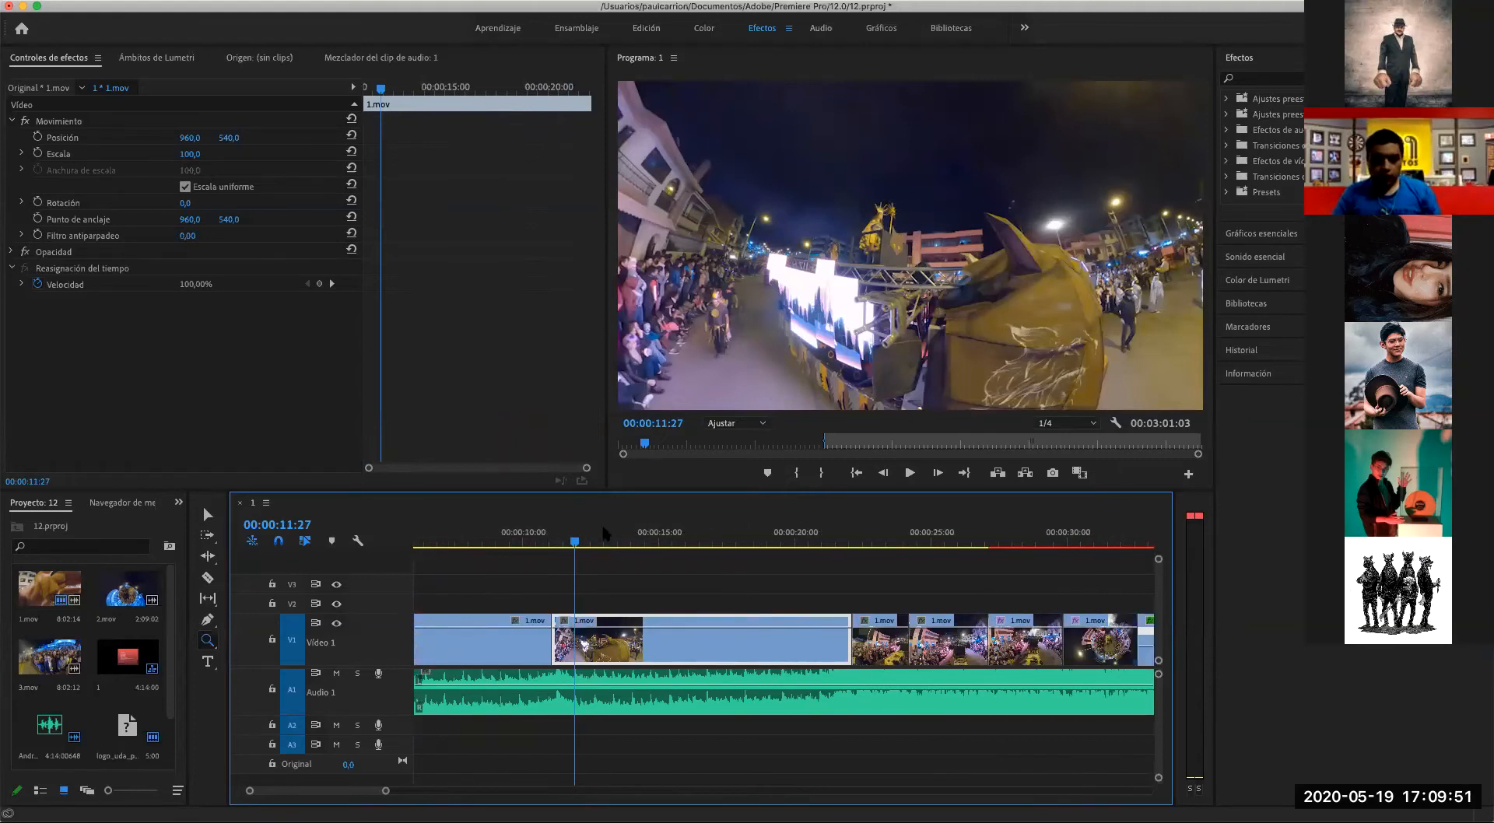
left_click(667, 541)
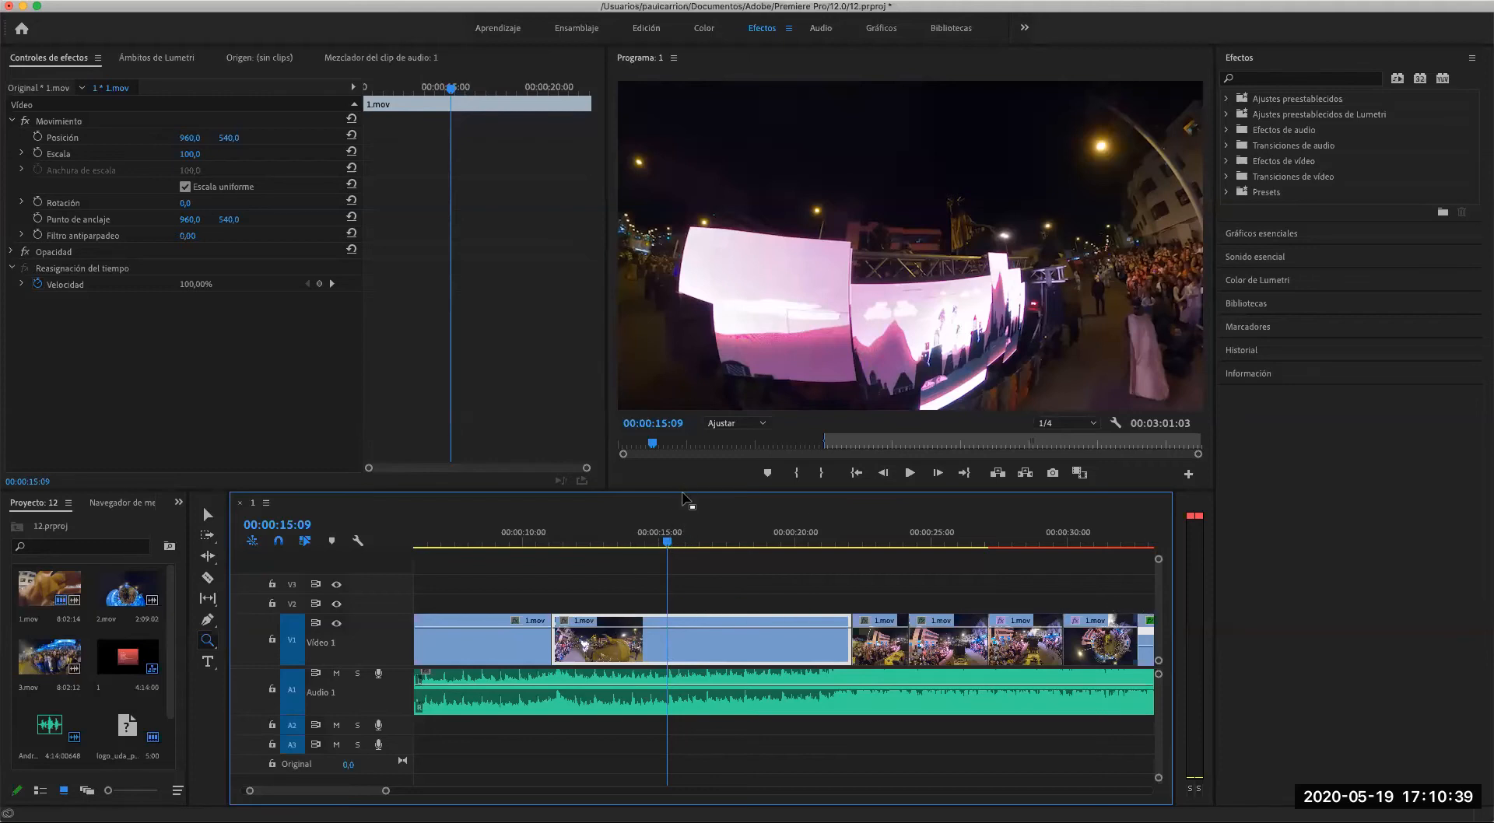
- Switch to the Edición workspace and widen the timeline area
left_click_drag(689, 501, 688, 440)
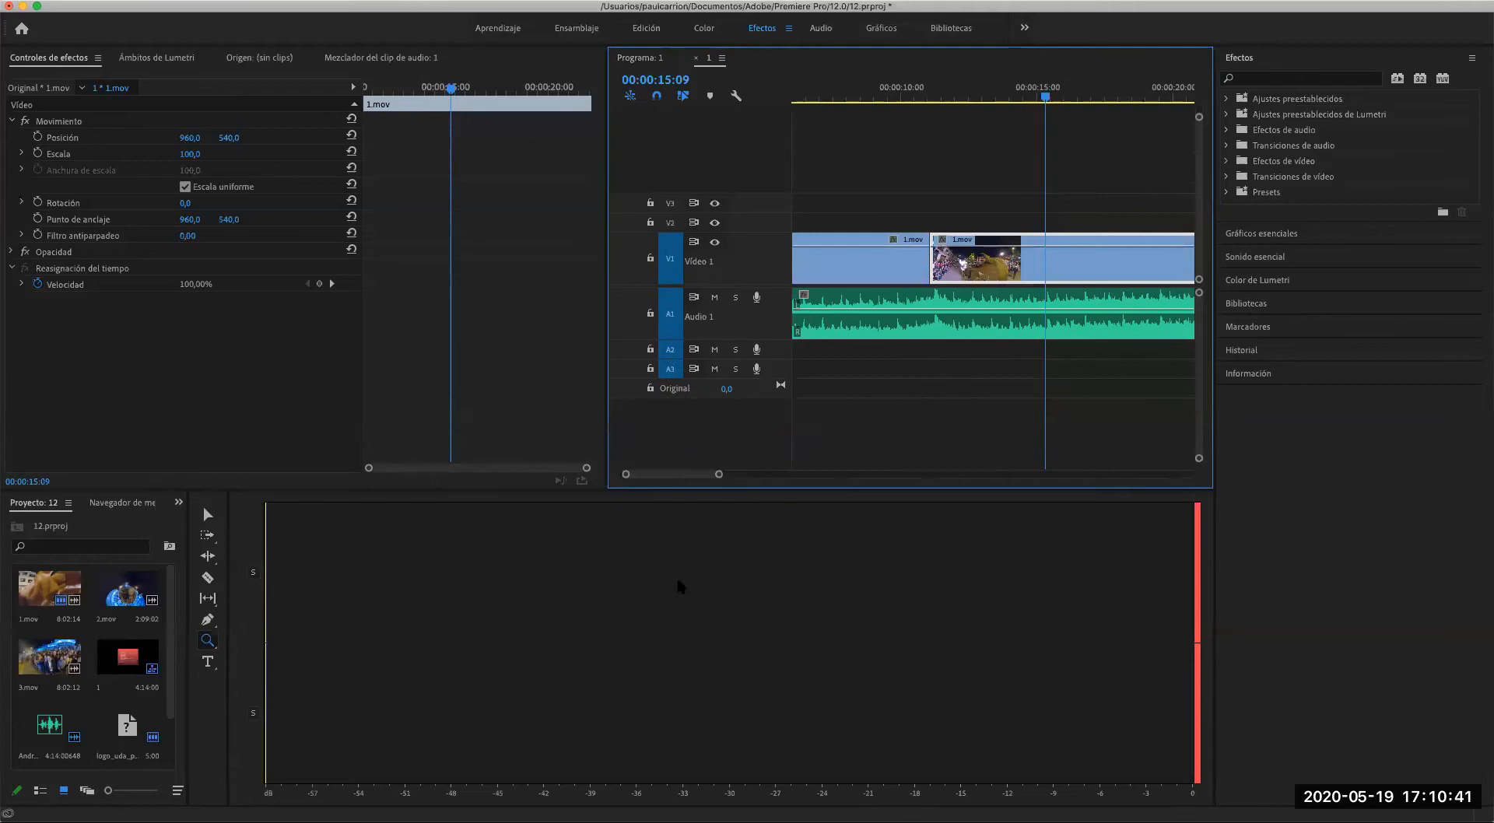
left_click_drag(788, 70, 671, 551)
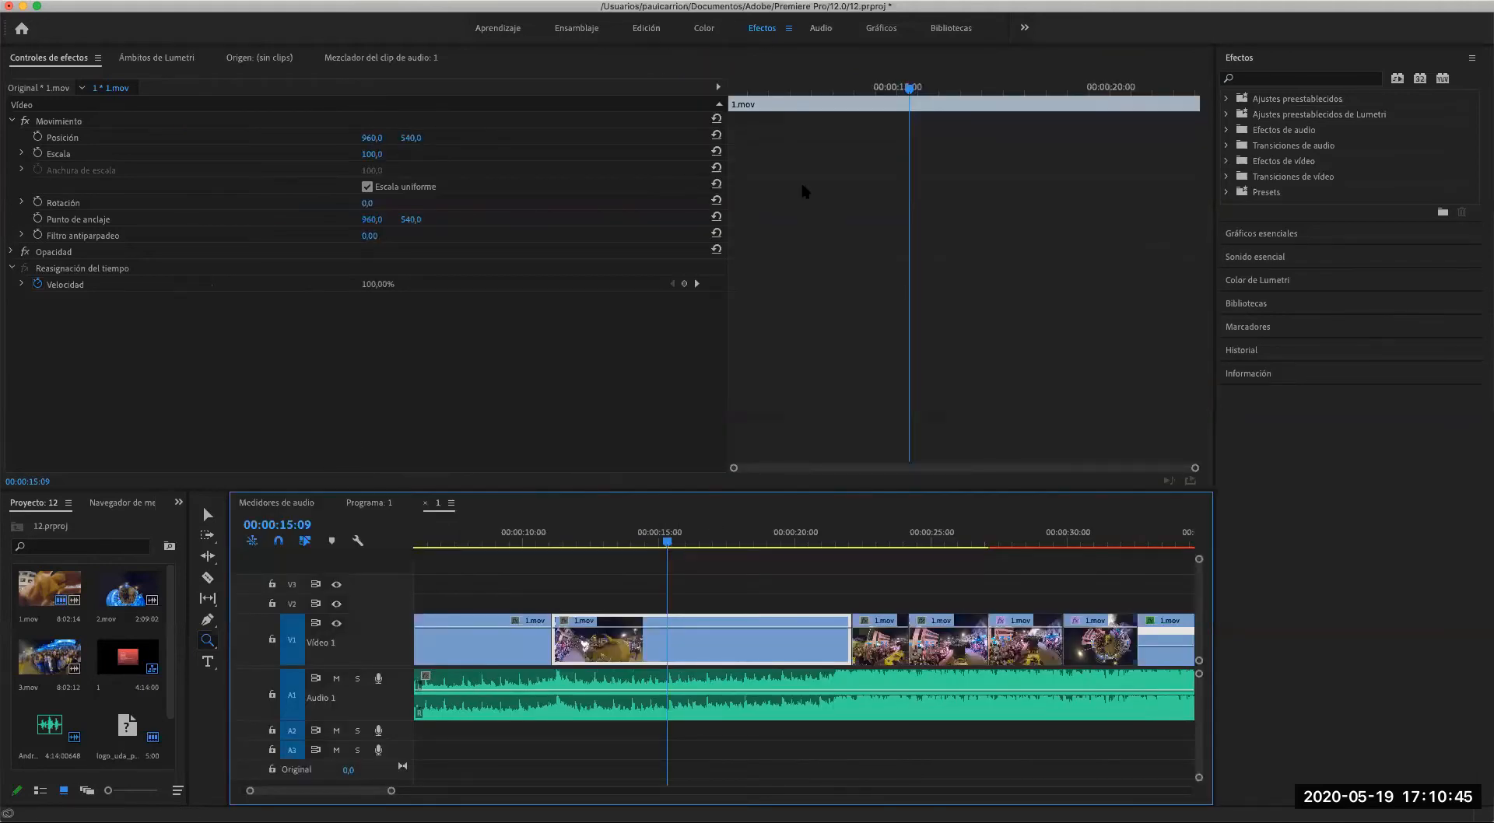
left_click(509, 0)
mouse_move(554, 10)
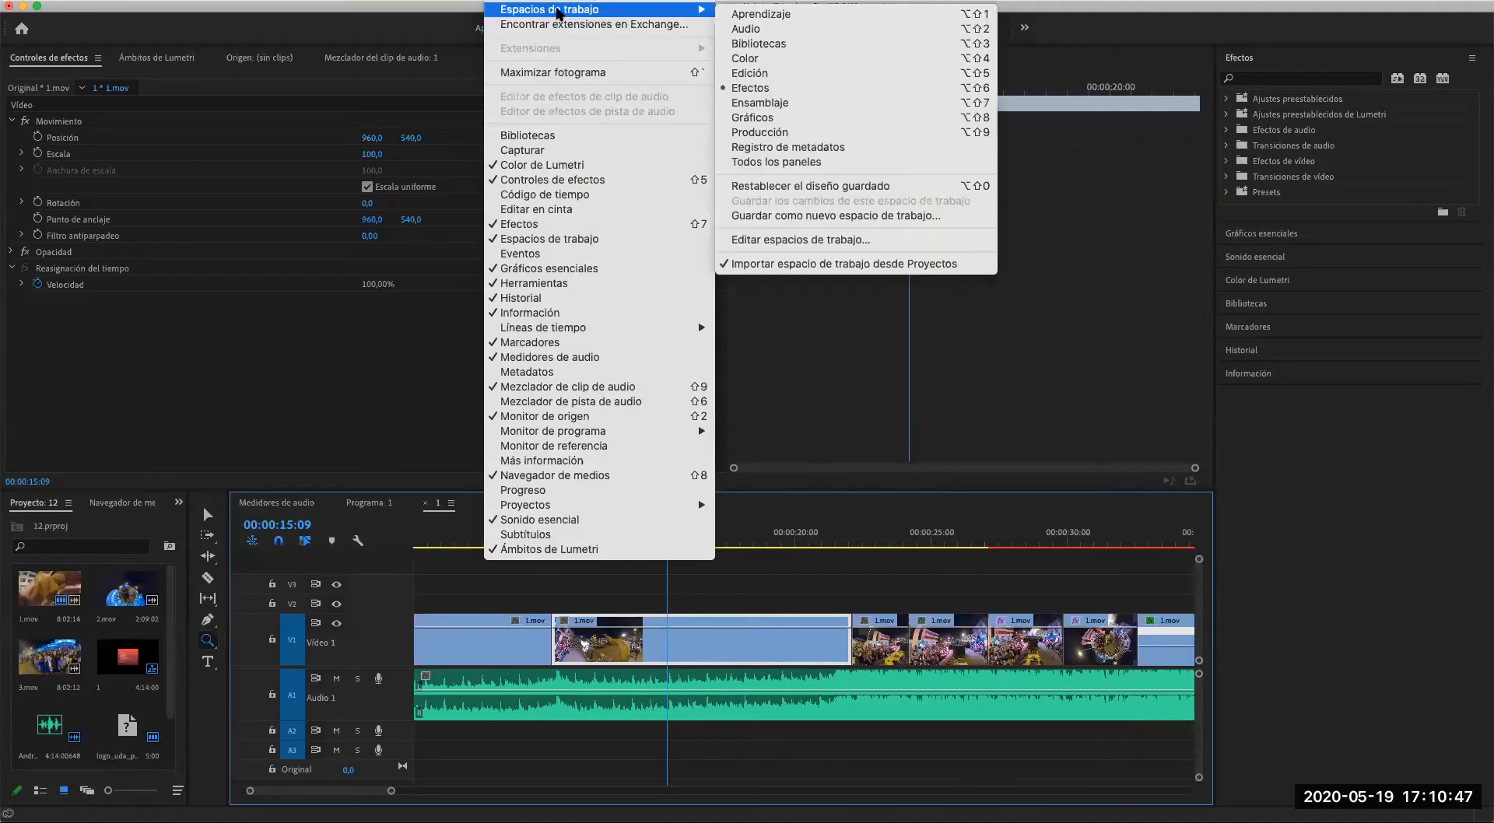
left_click(748, 86)
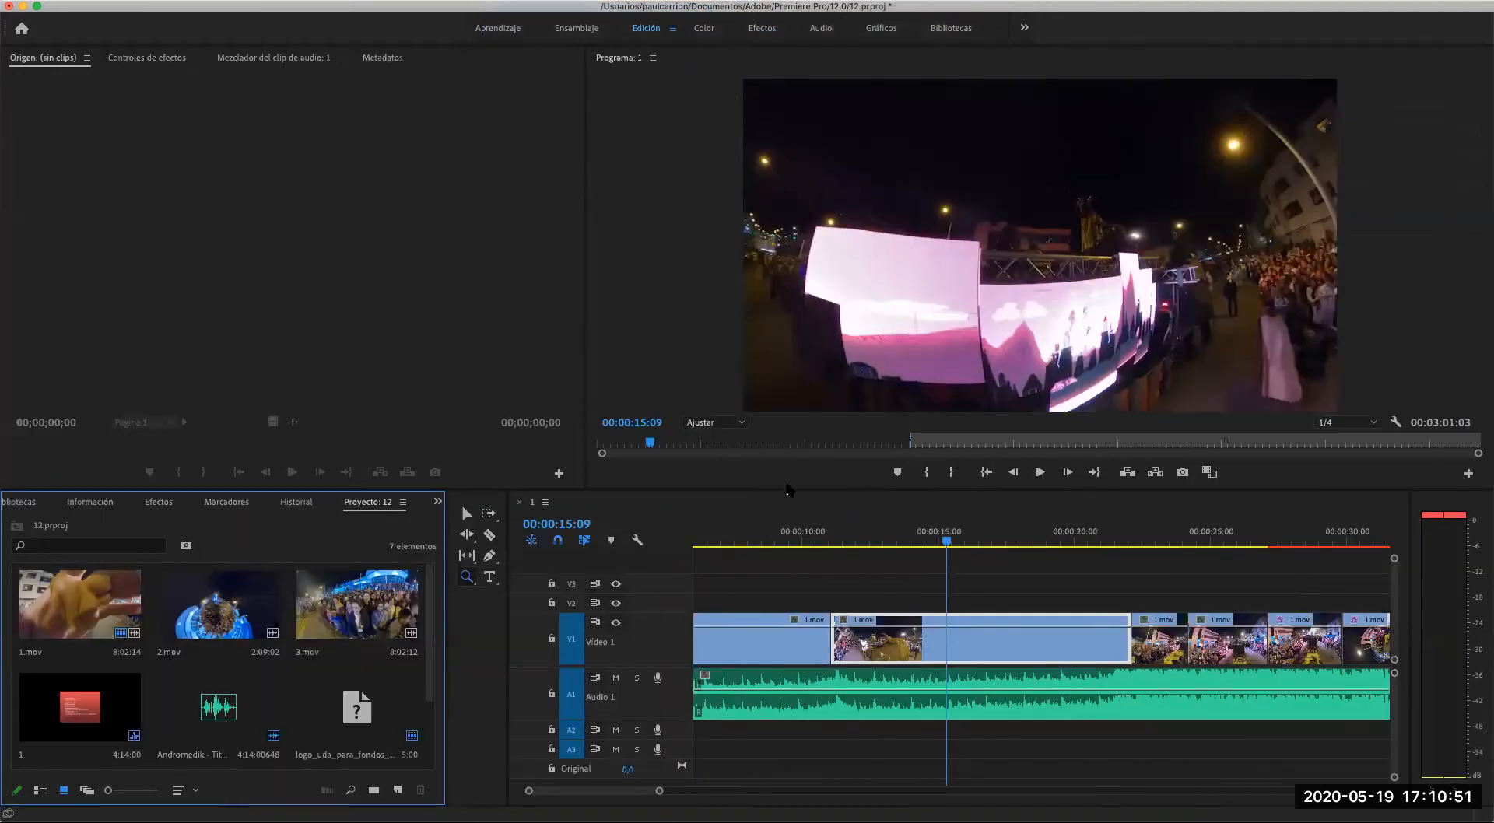
left_click_drag(508, 601, 334, 597)
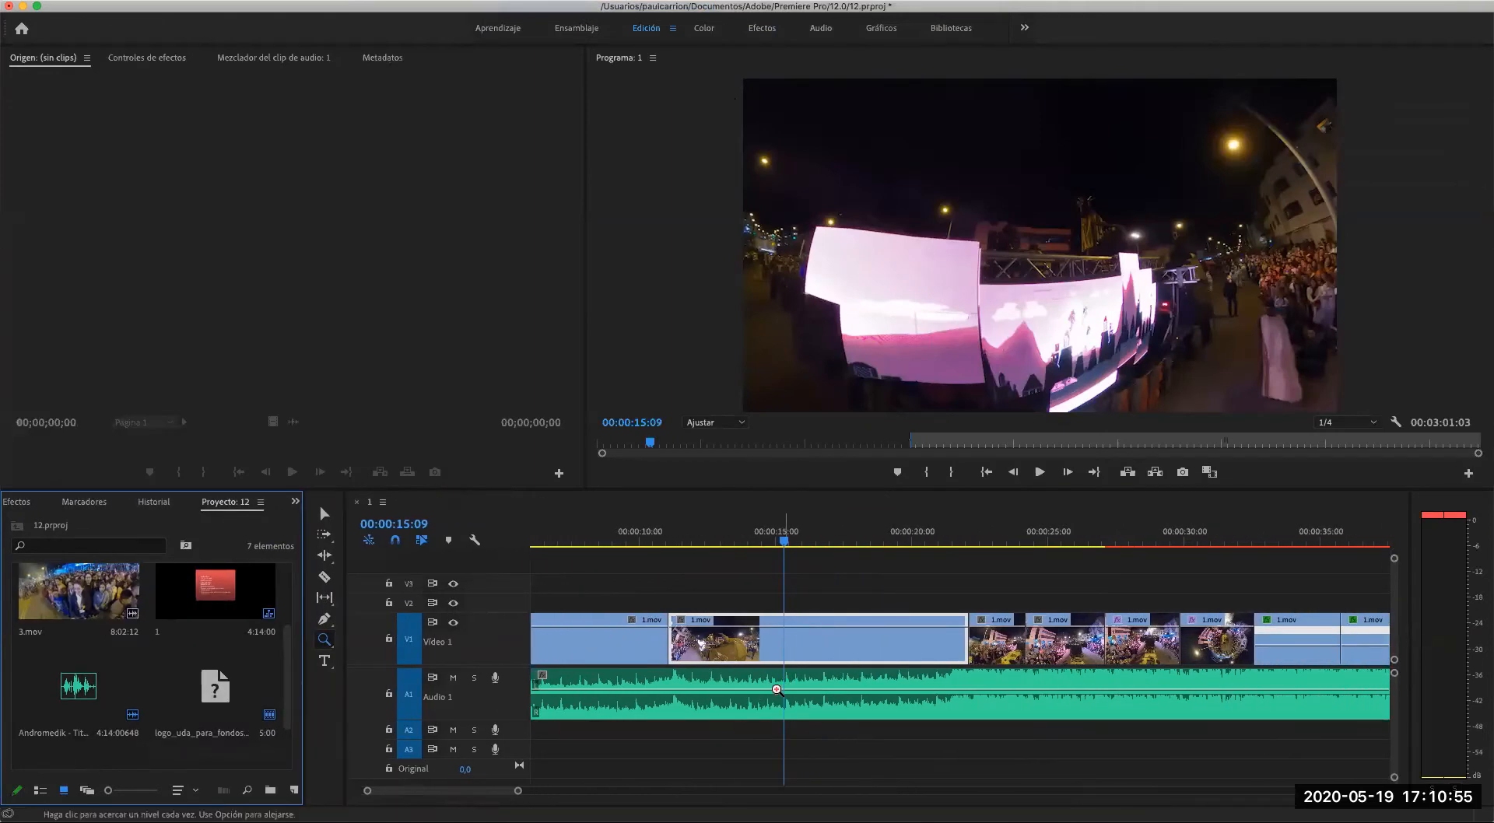
- Scrub through the sequence from 00:00:15:09 to 00:00:49:14 to review the footage
left_click_drag(790, 537, 810, 547)
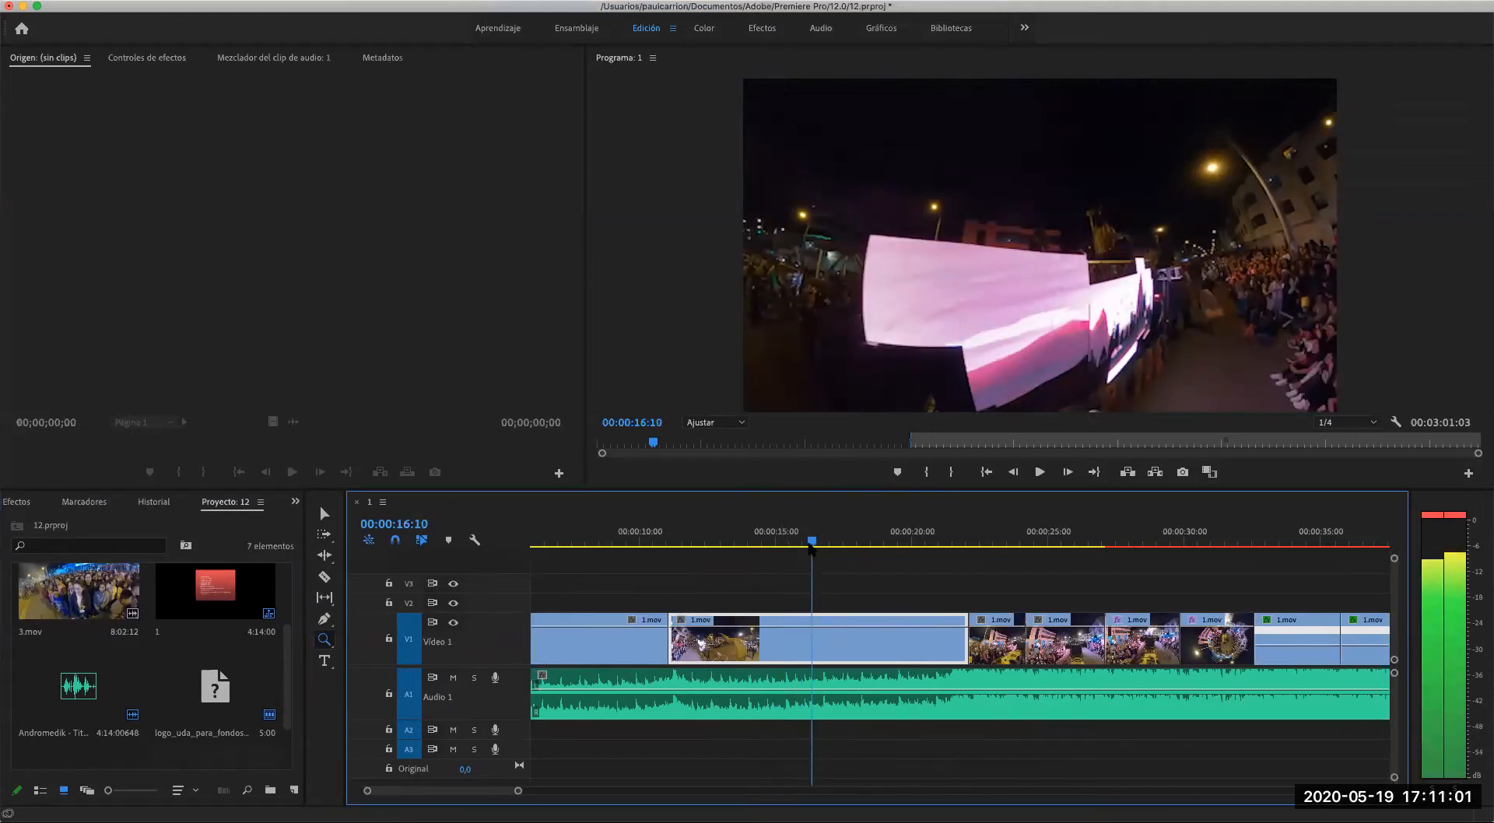
left_click_drag(810, 547, 1007, 553)
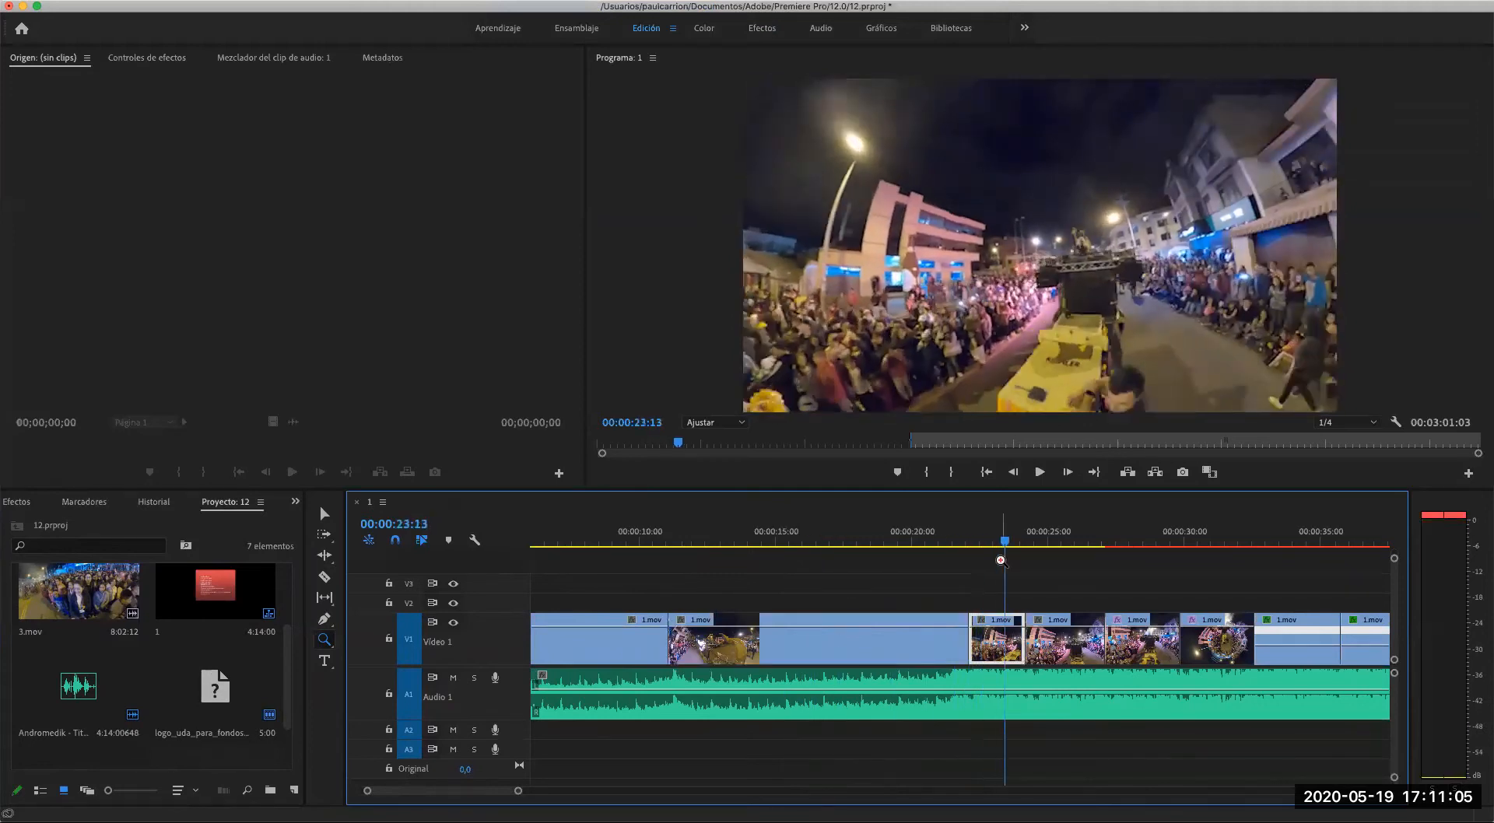
left_click_drag(484, 792, 500, 792)
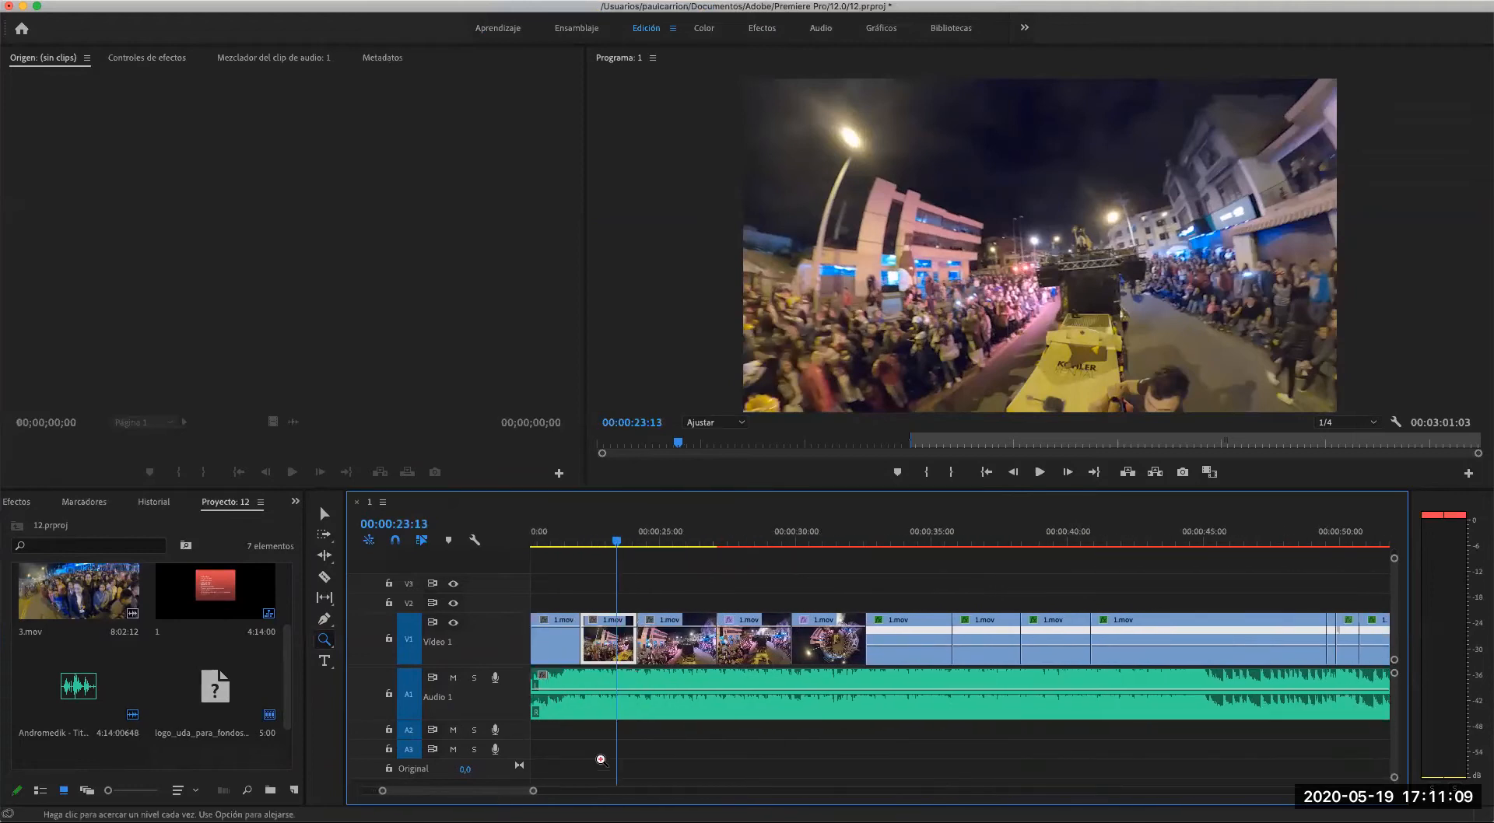
left_click_drag(617, 542, 1285, 562)
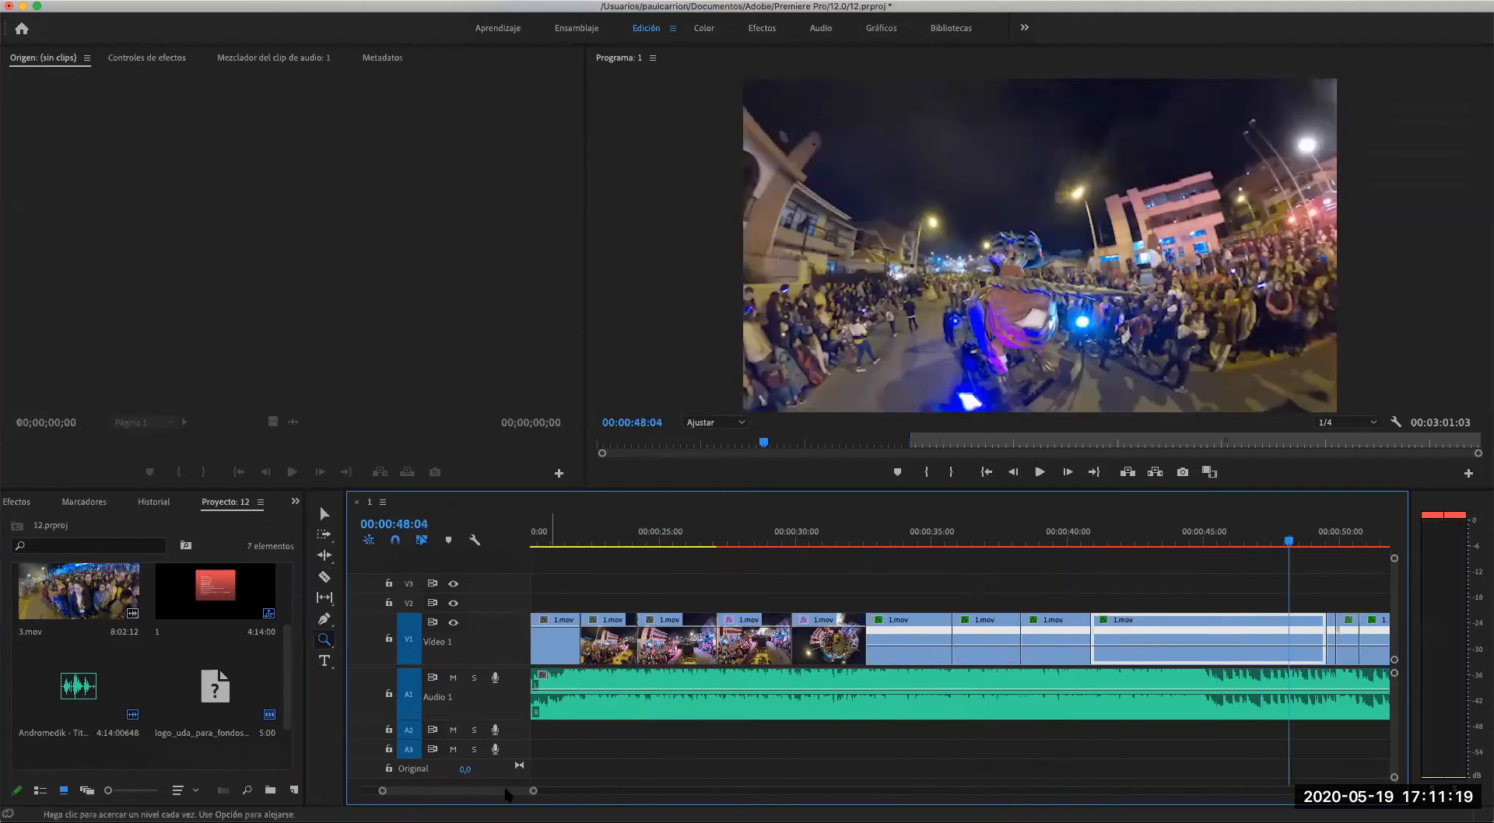
left_click_drag(499, 792, 516, 794)
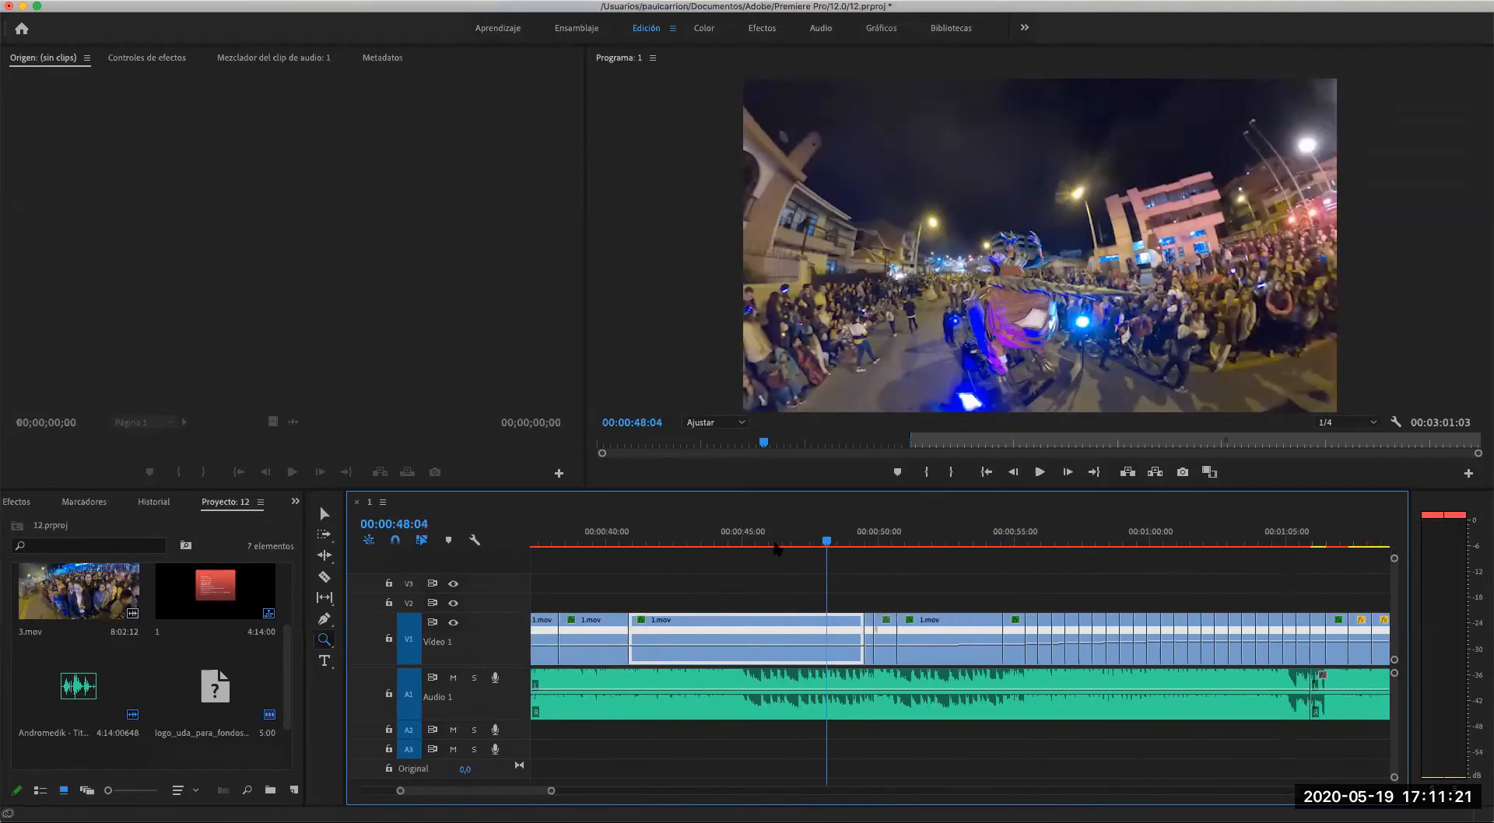
left_click_drag(829, 544, 792, 546)
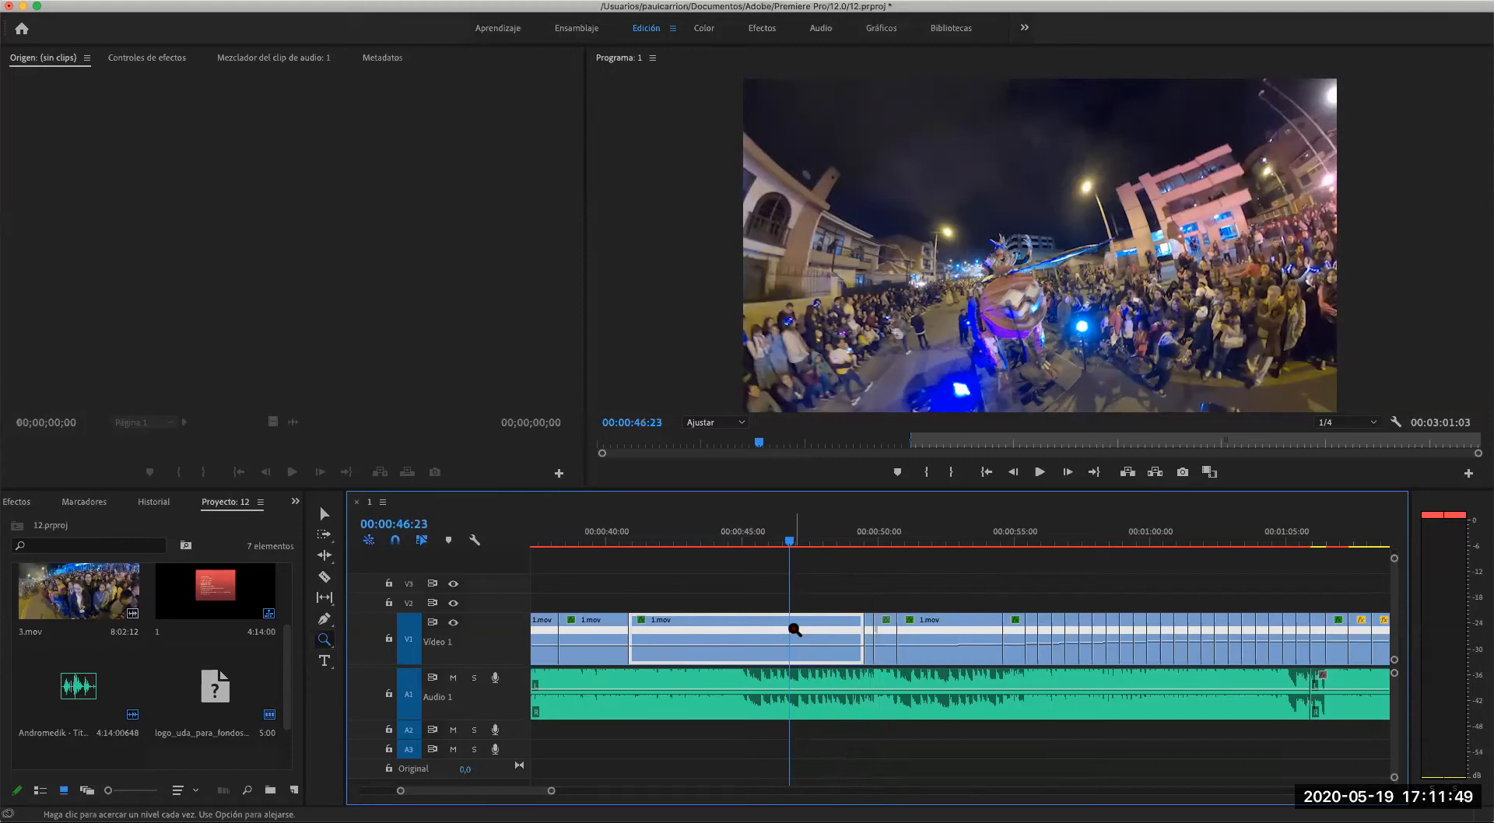
left_click_drag(796, 547, 863, 554)
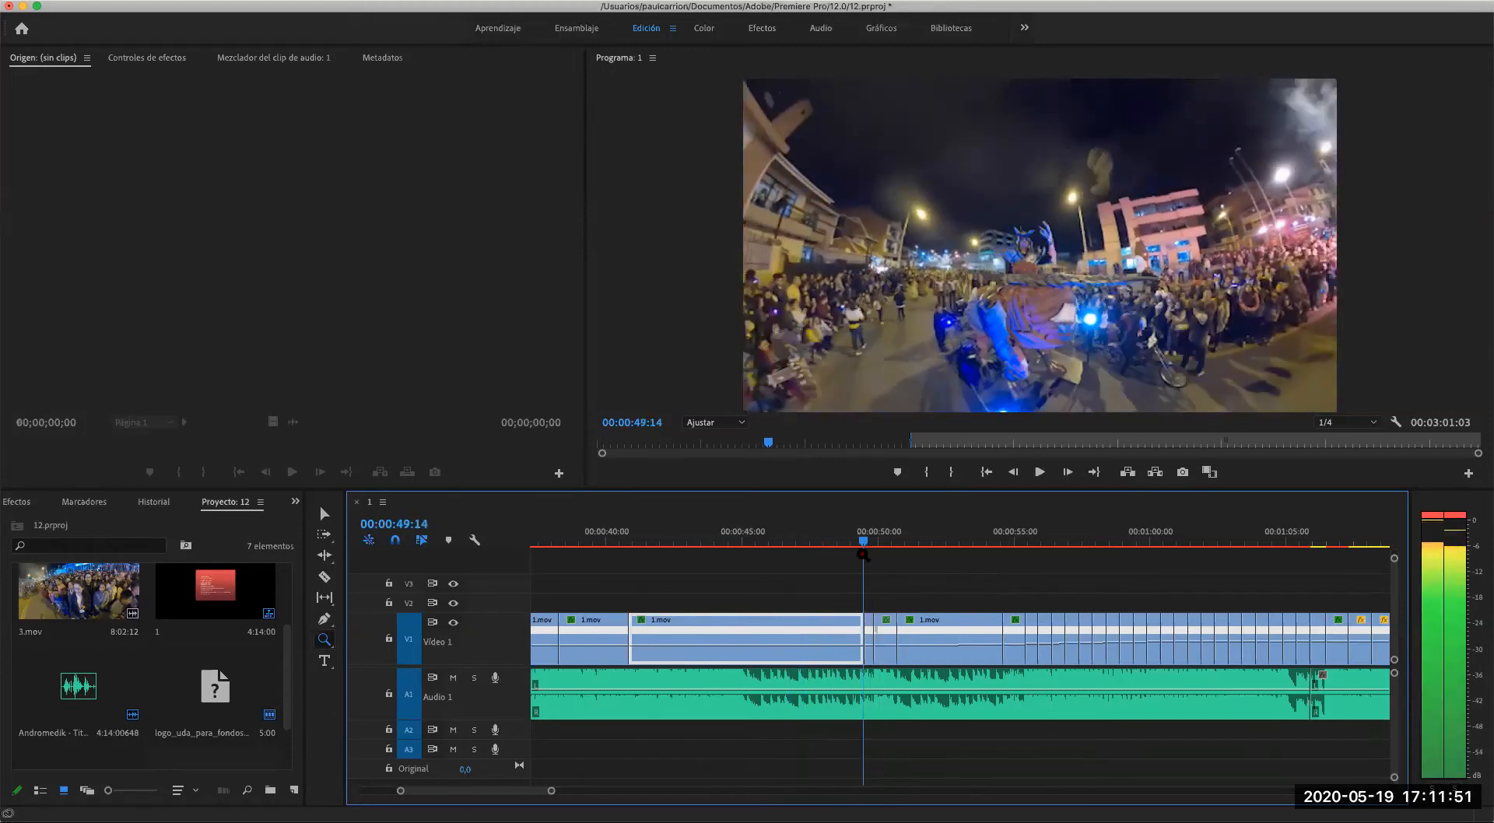
- Zoom in on the cuts on V1 near 00:00:49:14 and examine the transition frames up to 00:00:49:26
left_click(875, 688)
left_click(938, 683)
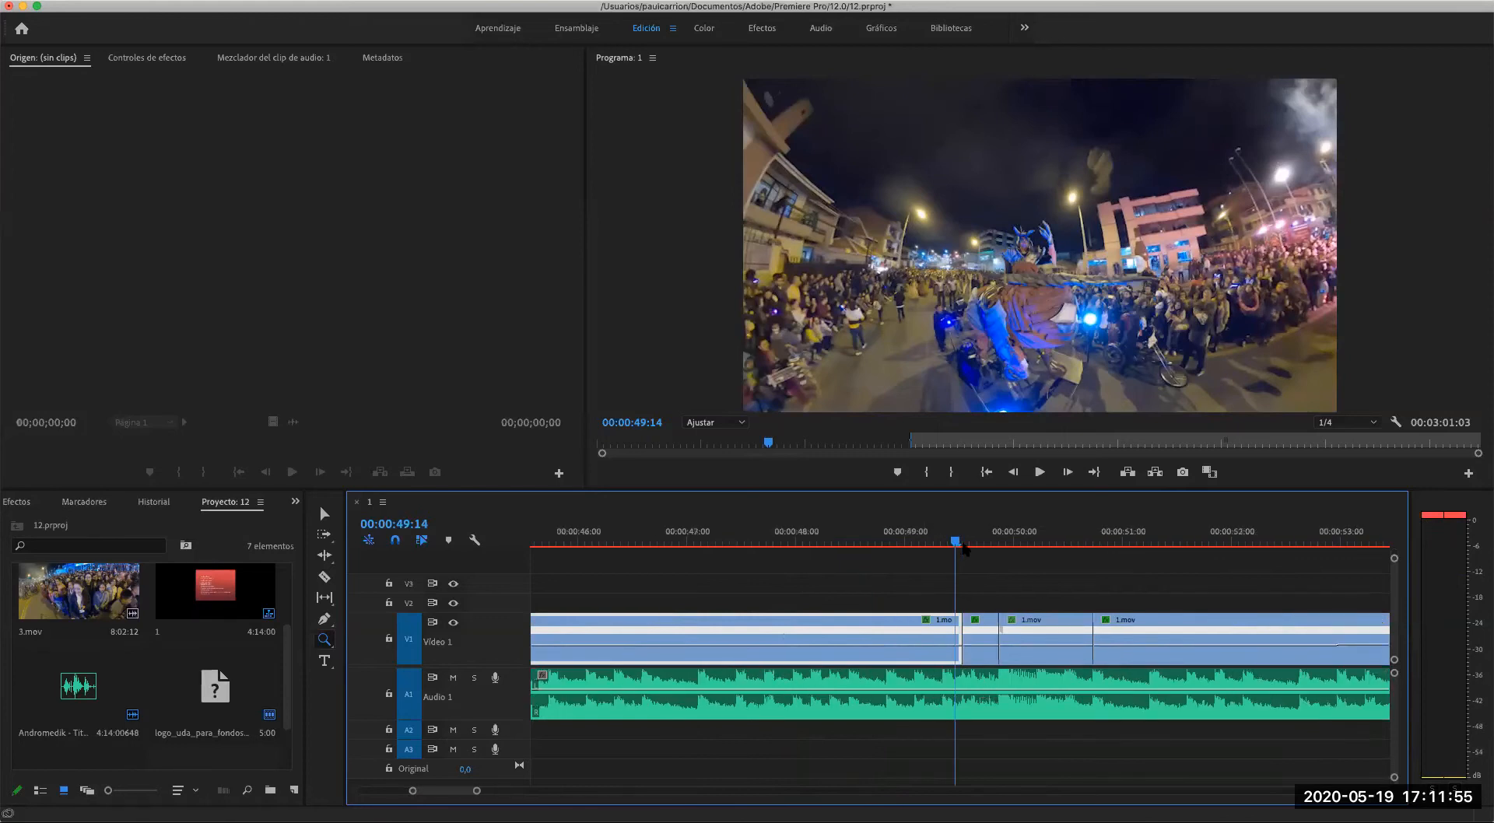
left_click_drag(964, 546, 1002, 550)
key("Left")
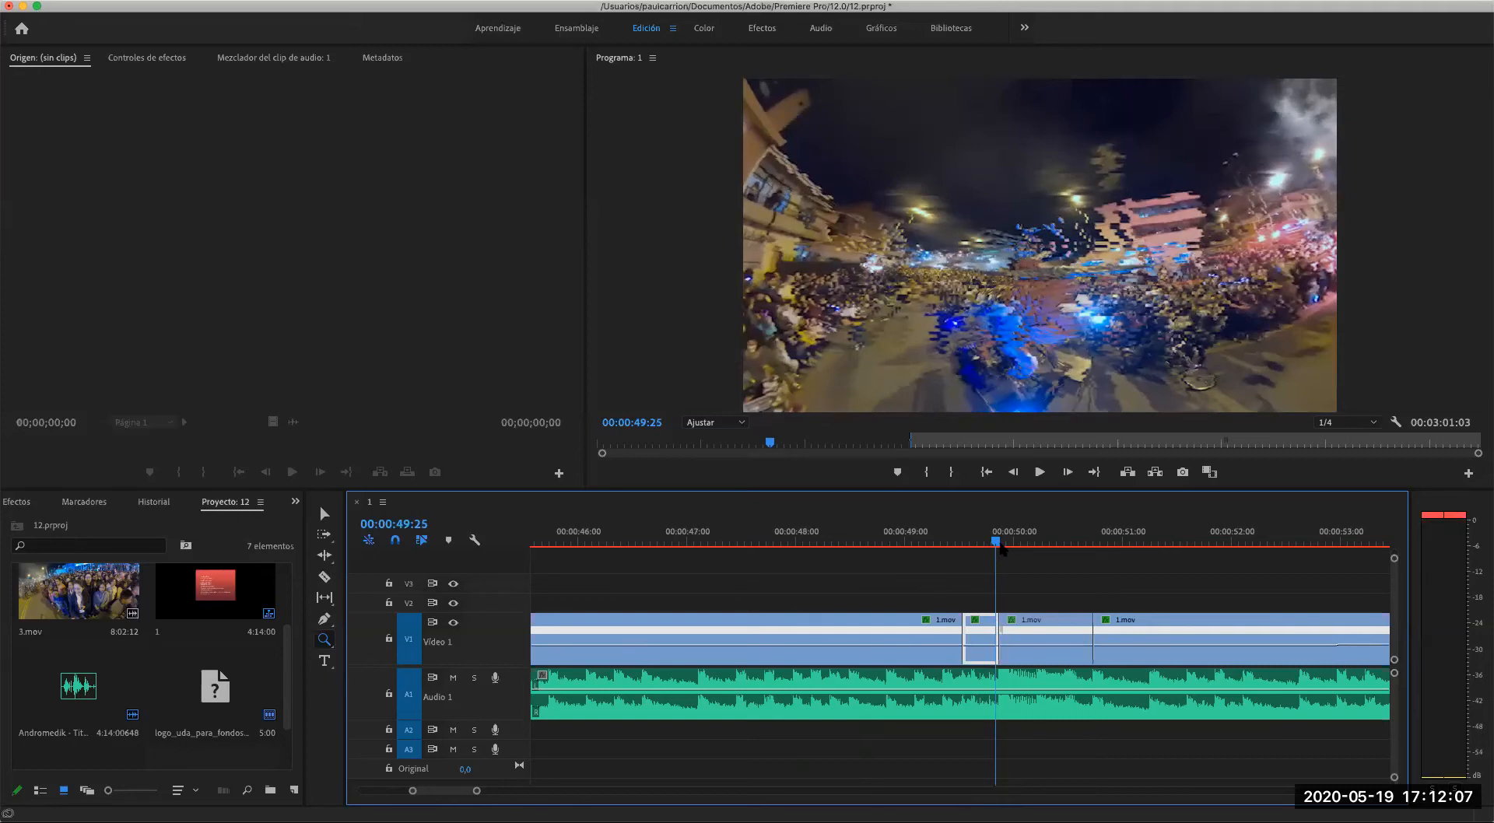
mouse_move(1000, 547)
left_mouse_down()
mouse_move(978, 547)
mouse_move(1004, 551)
left_mouse_up()
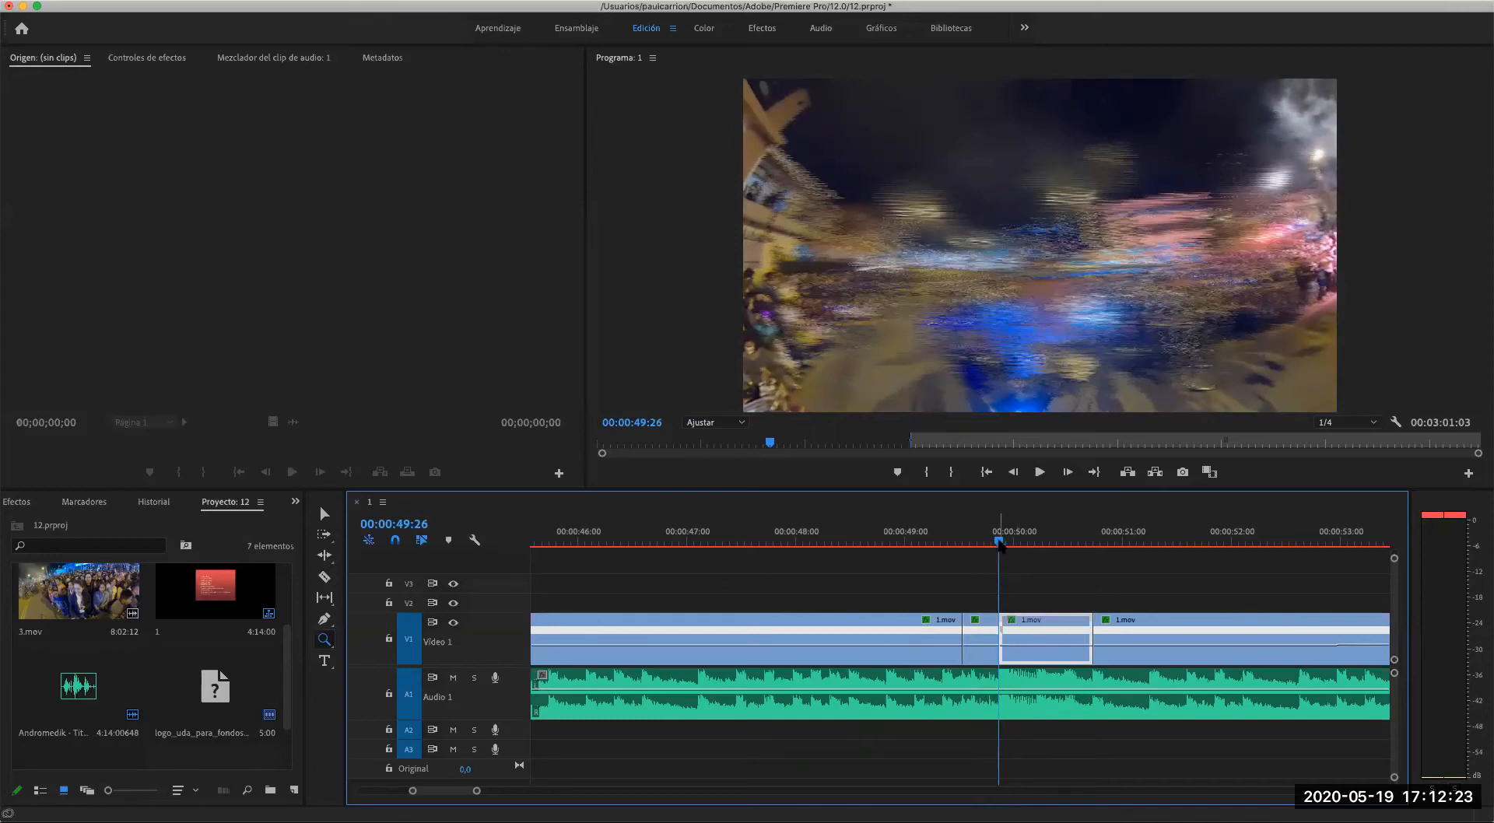
- Review the V1 clips from 00:00:50:25 to 00:01:04:26
left_click_drag(1000, 545, 1108, 548)
scroll(1109, 617, "right", 10)
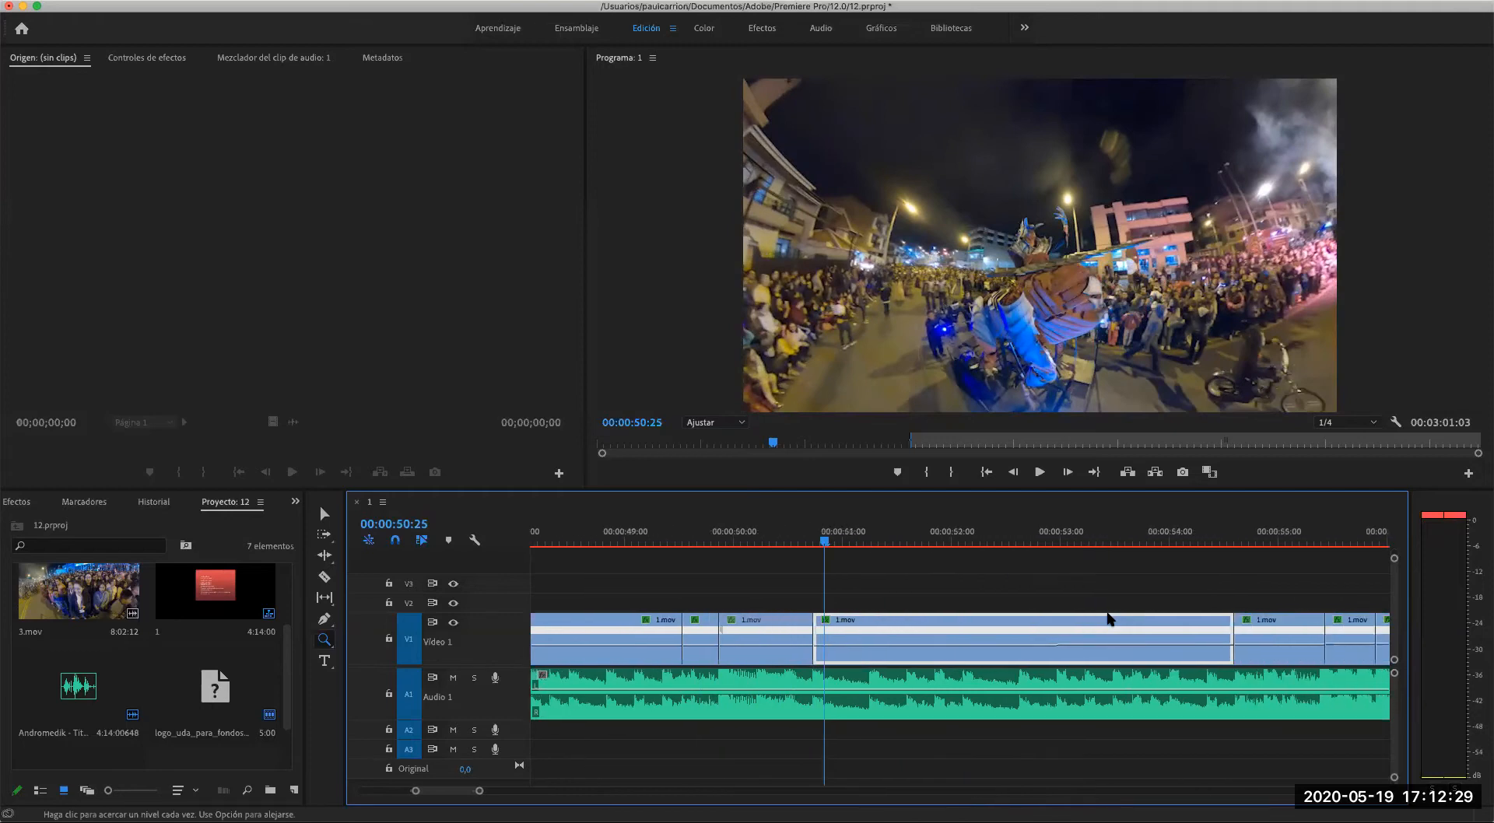
scroll(1097, 619, "right", 3)
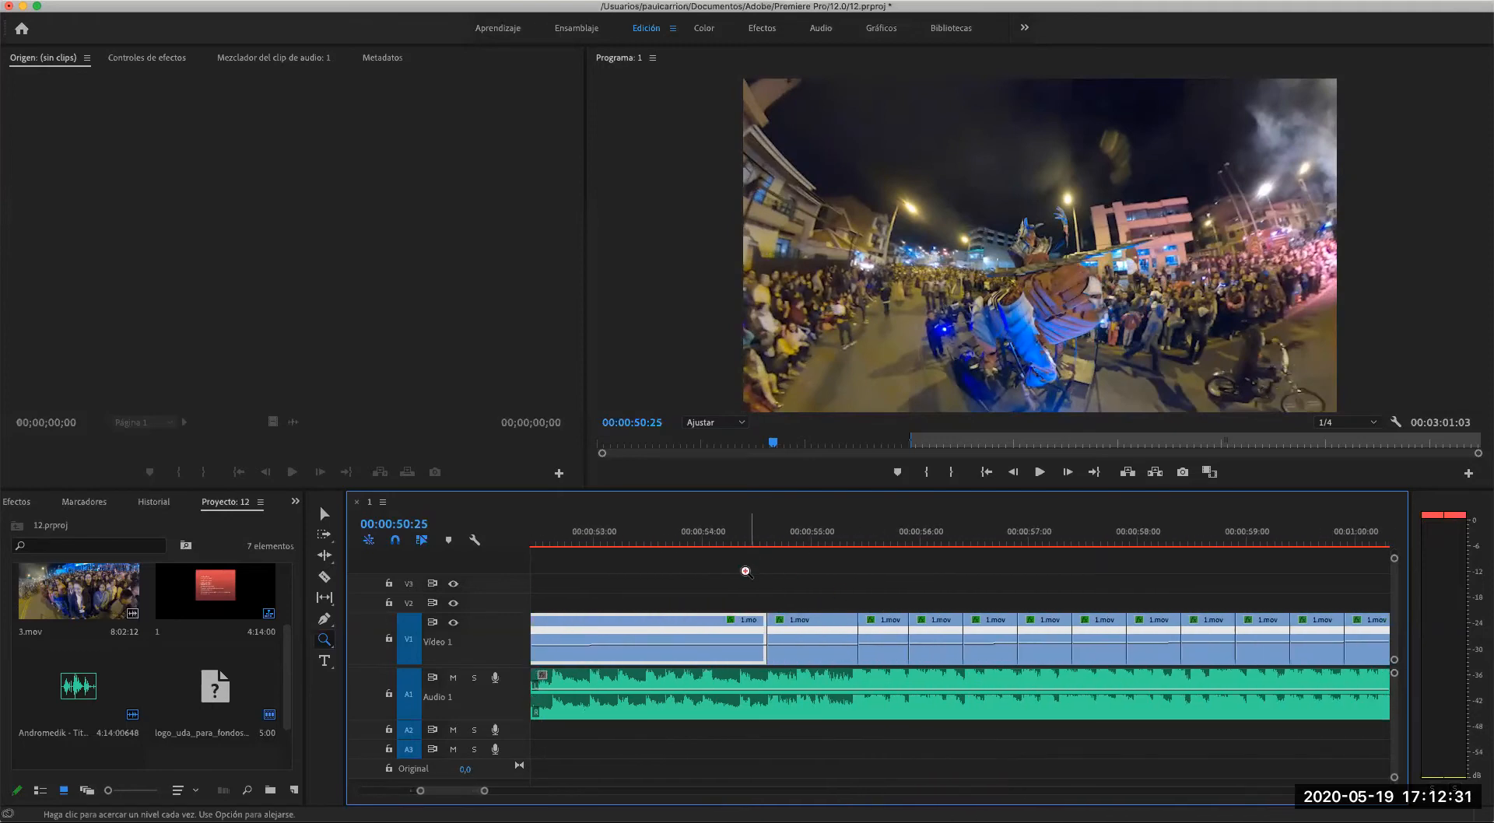
left_click_drag(833, 547, 988, 547)
left_click(1148, 668, "alt")
left_click(1131, 670, "alt")
key("space")
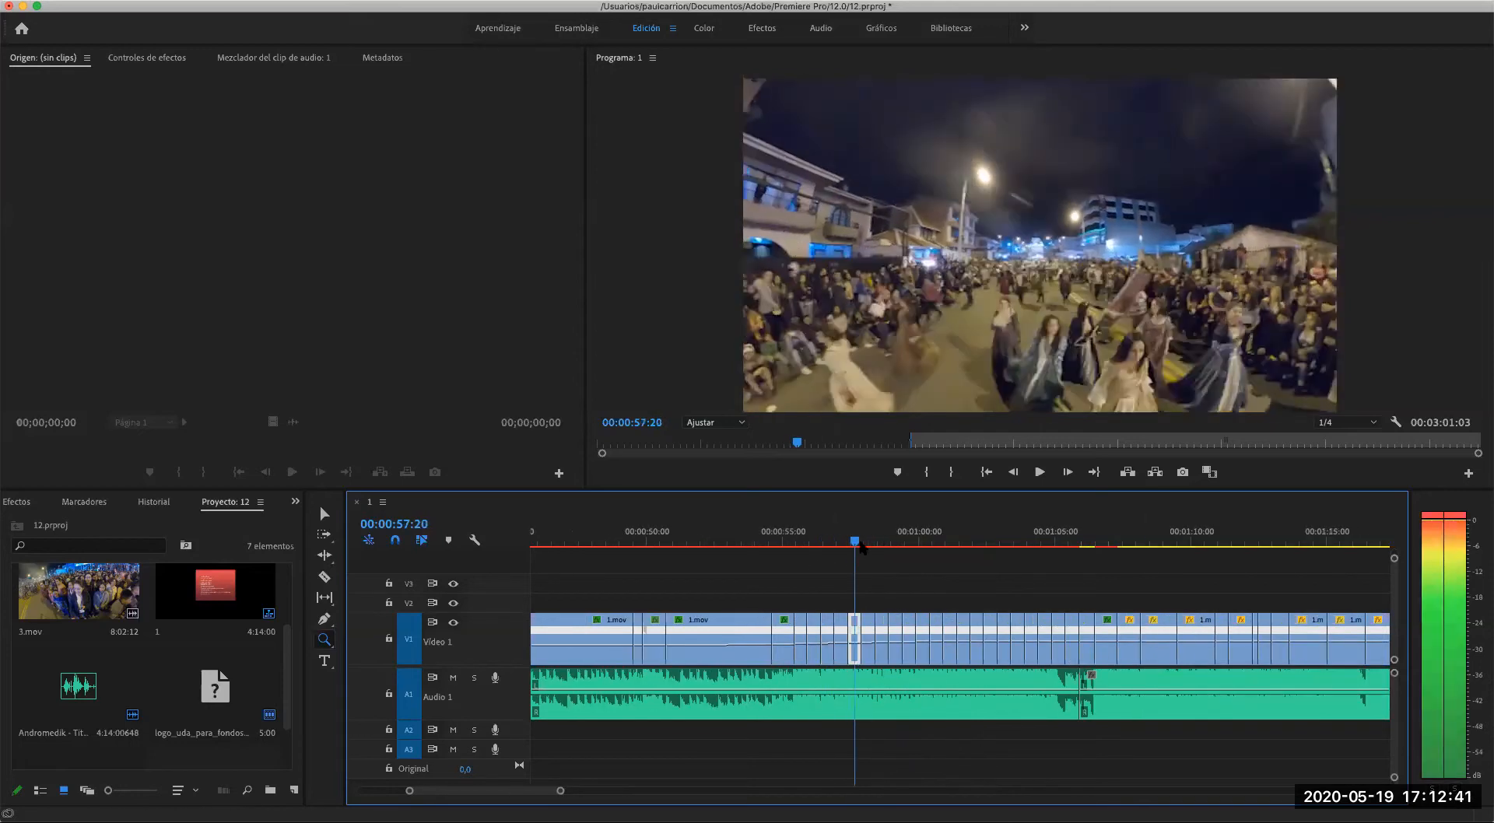
key("space")
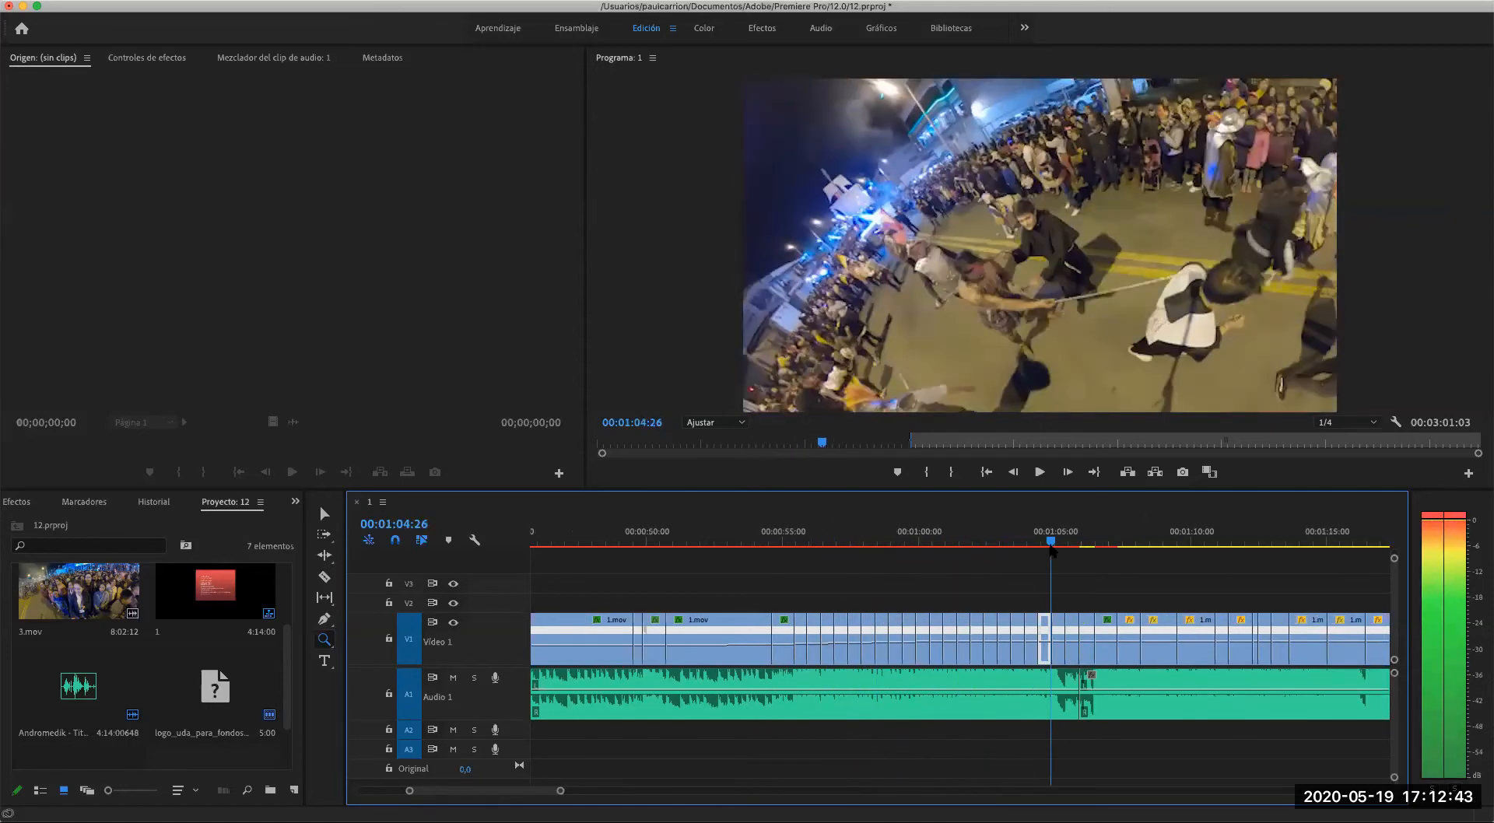
- Scrub through the following short V1 clips up to 00:01:30:28
left_click_drag(1052, 543, 1238, 559)
scroll(1227, 596, "right", 5)
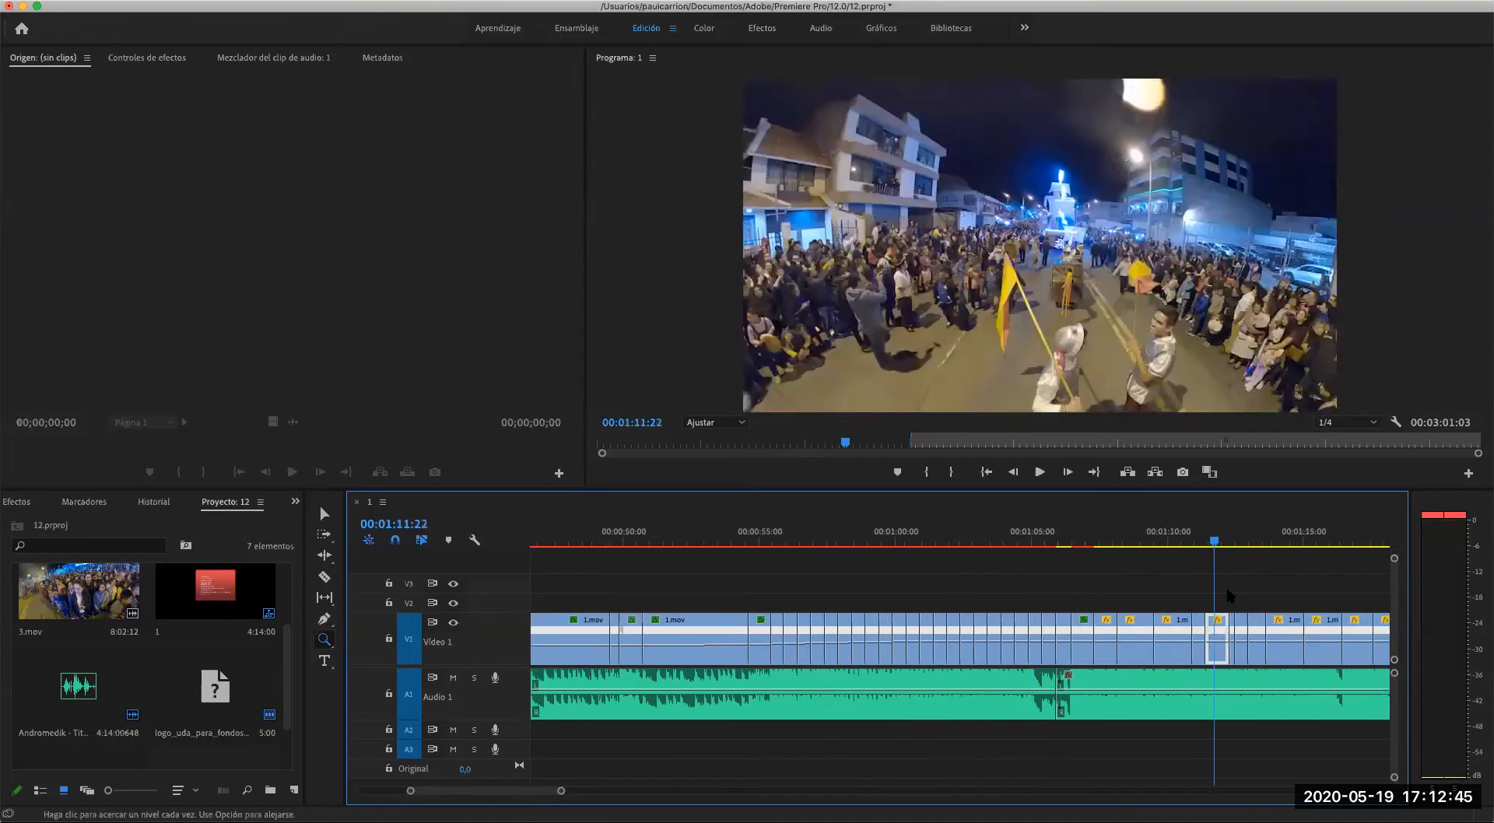
left_click_drag(982, 541, 1198, 543)
scroll(1188, 595, "right", 8)
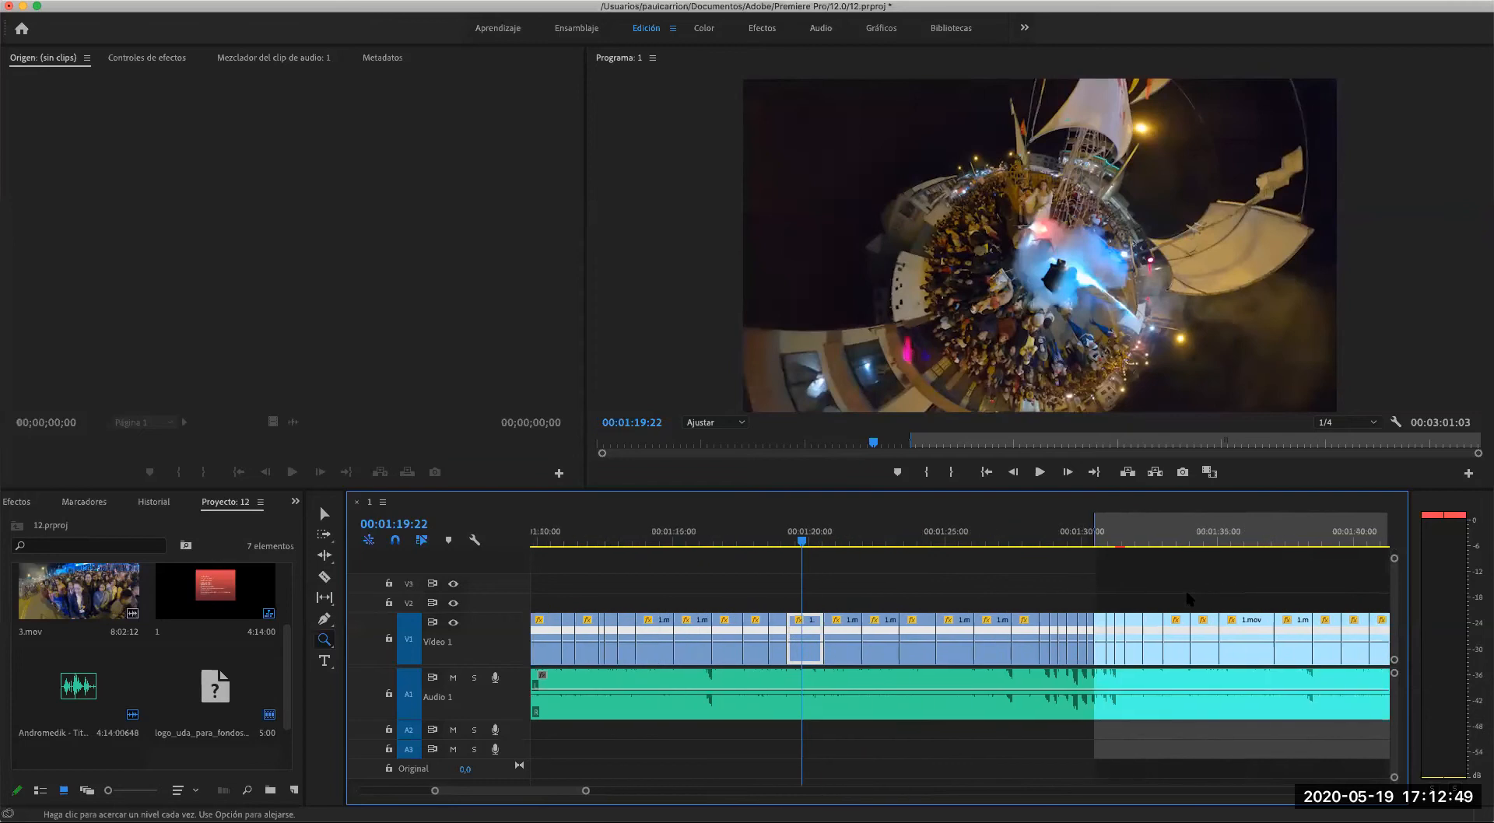
left_click(1078, 542)
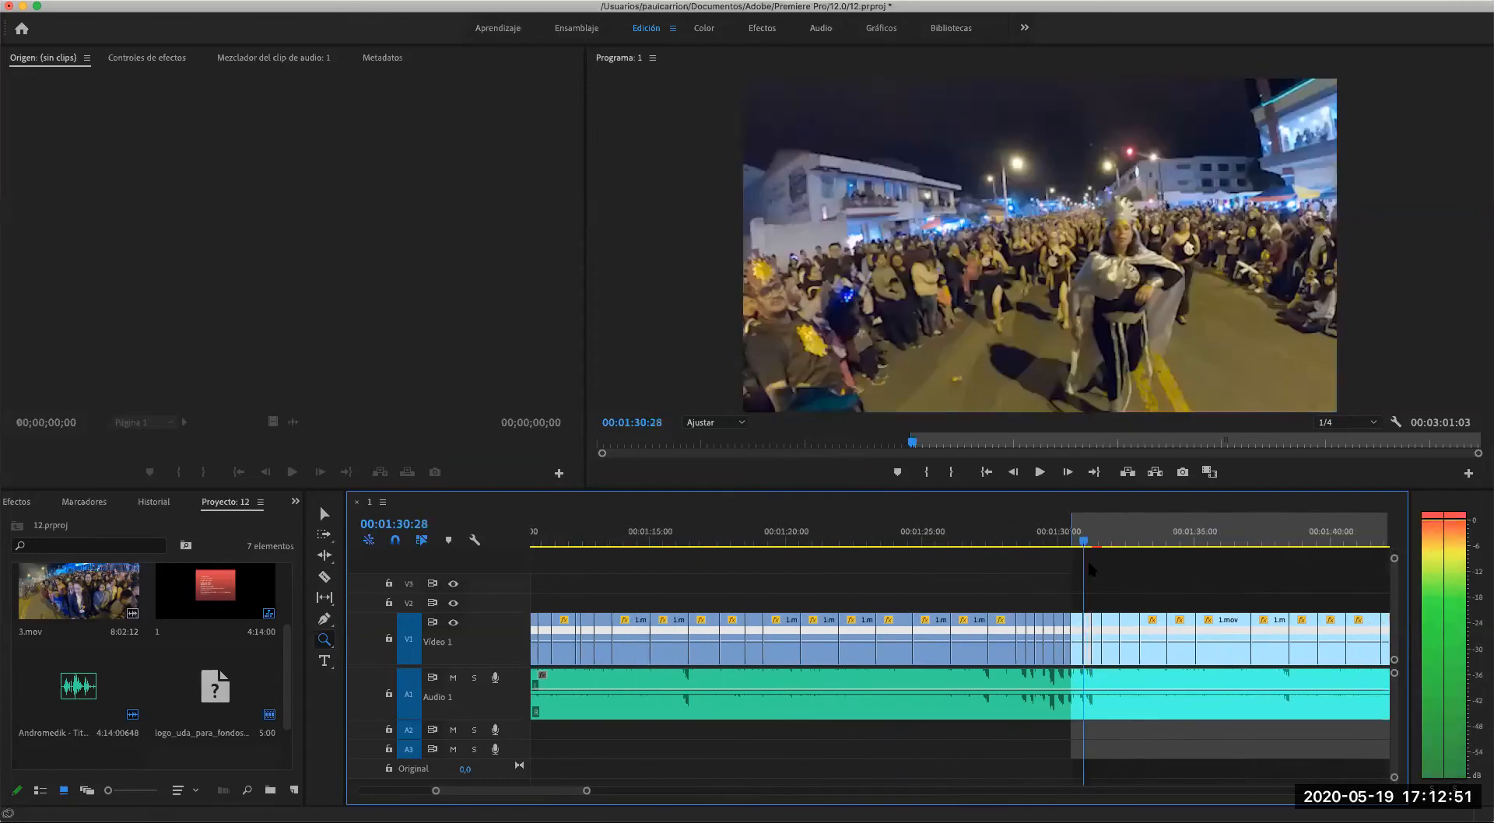
- Hide the V1 video track and play the music alone from about 00:01:28 to 00:01:31:10
left_click_drag(1057, 566, 1006, 564)
left_click(453, 624)
key("space")
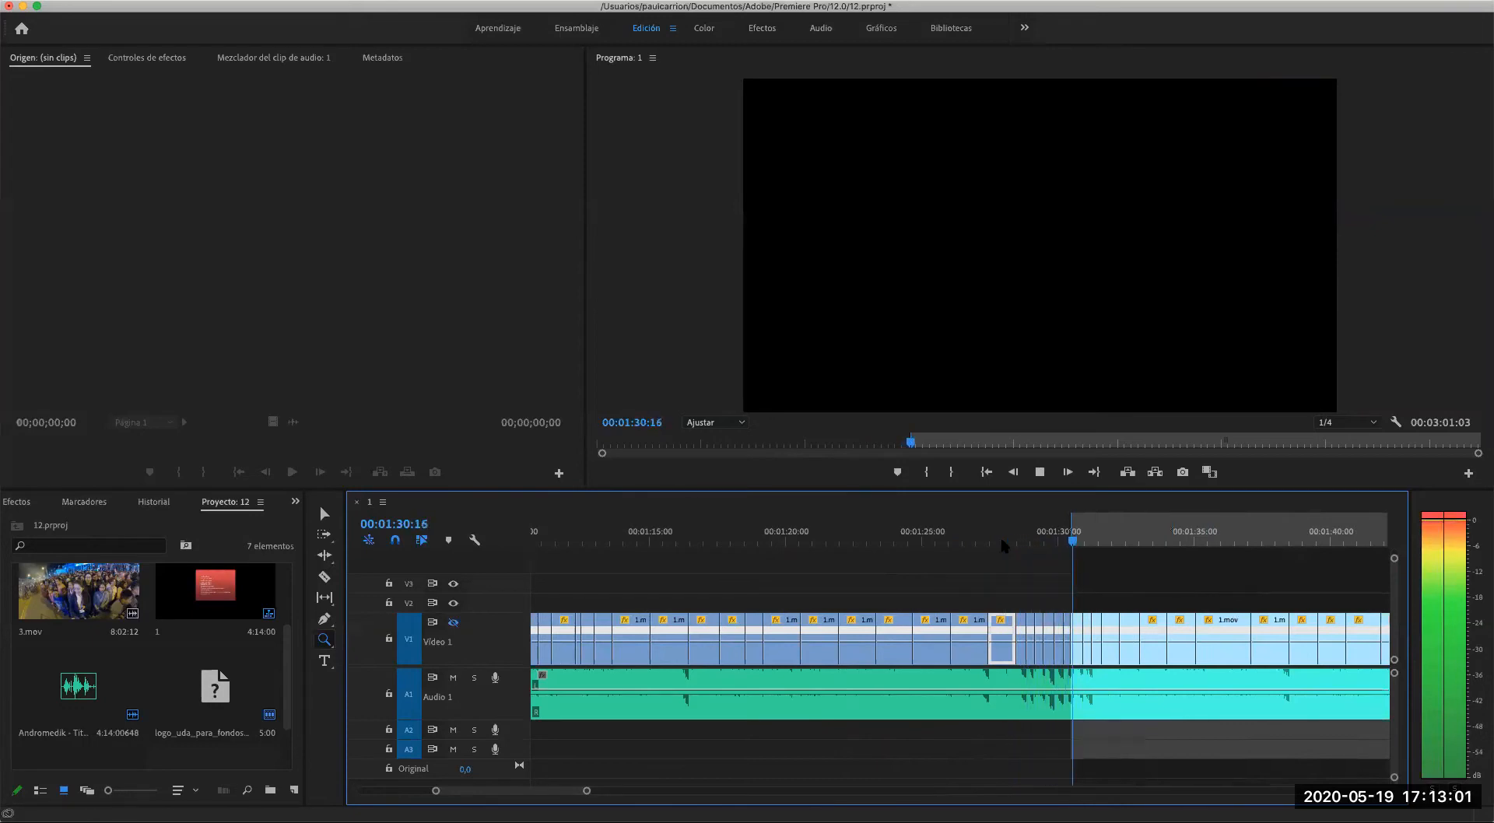
key("space")
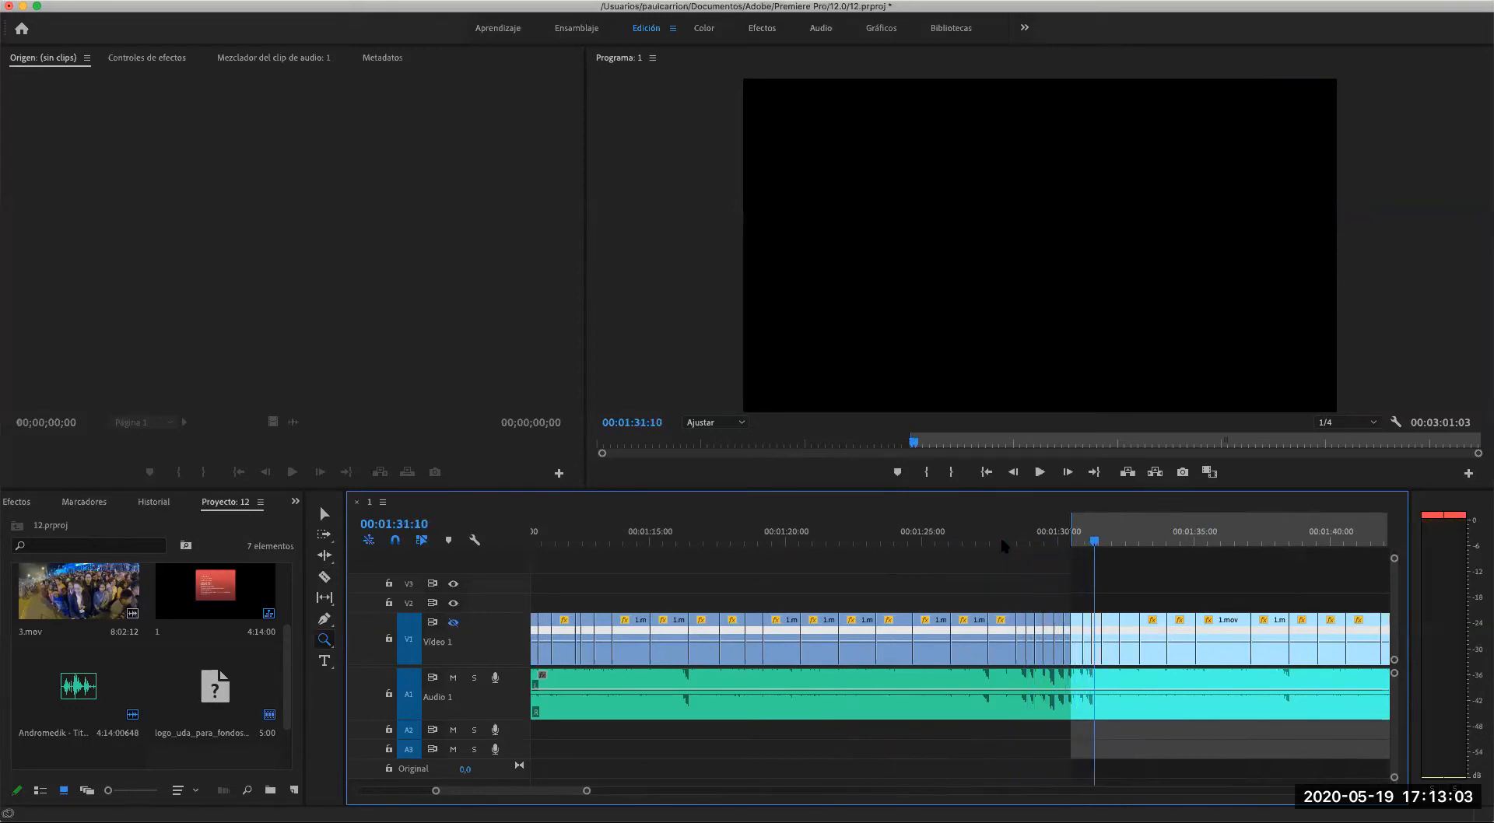
- Play the music again from 00:01:22:08 to 00:01:31:17 to listen to the beats before the marked range
left_click_drag(1026, 549, 989, 548)
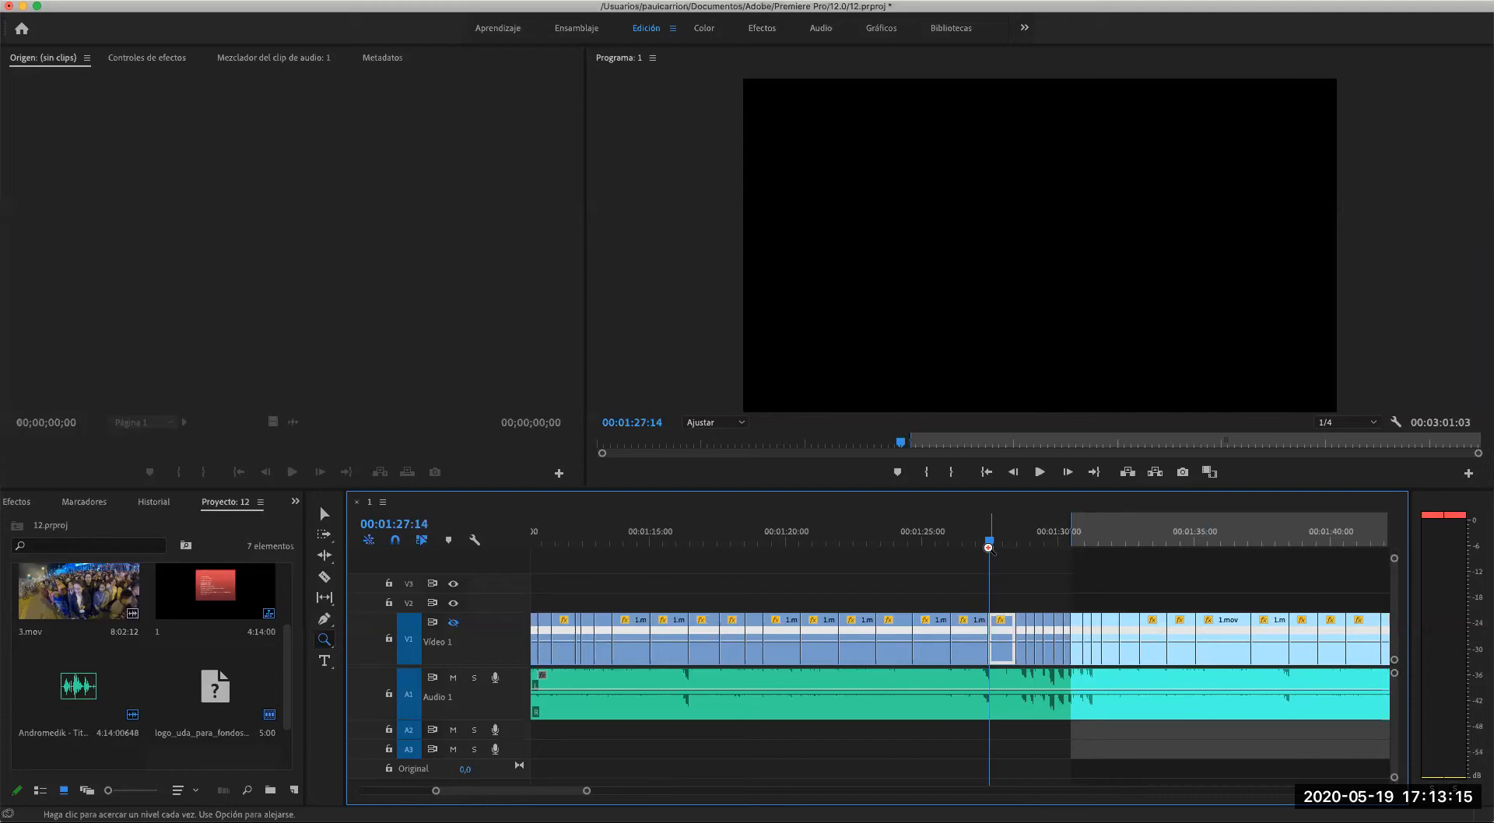
left_click_drag(989, 548, 846, 549)
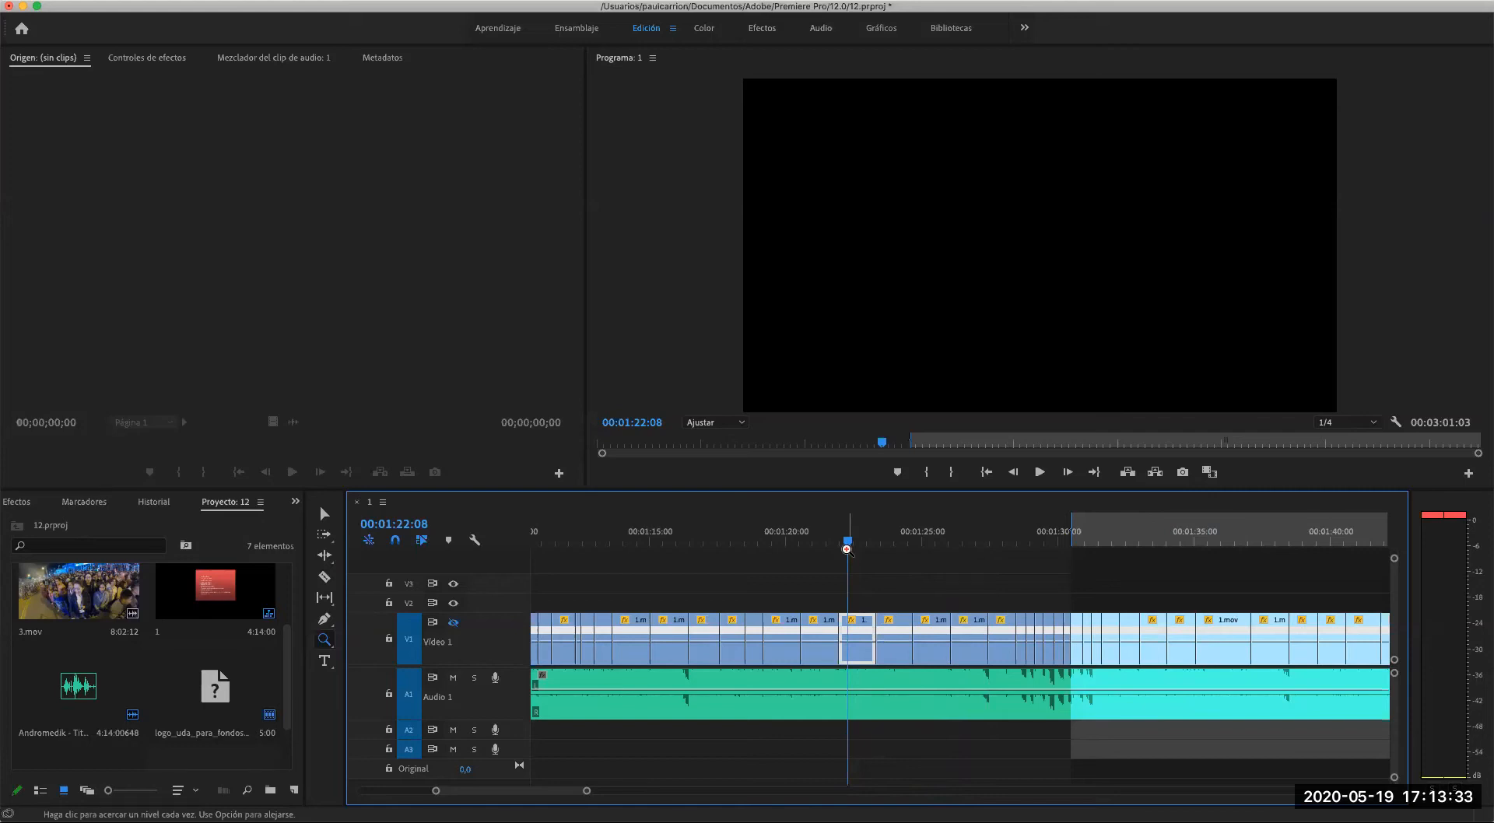
key("space")
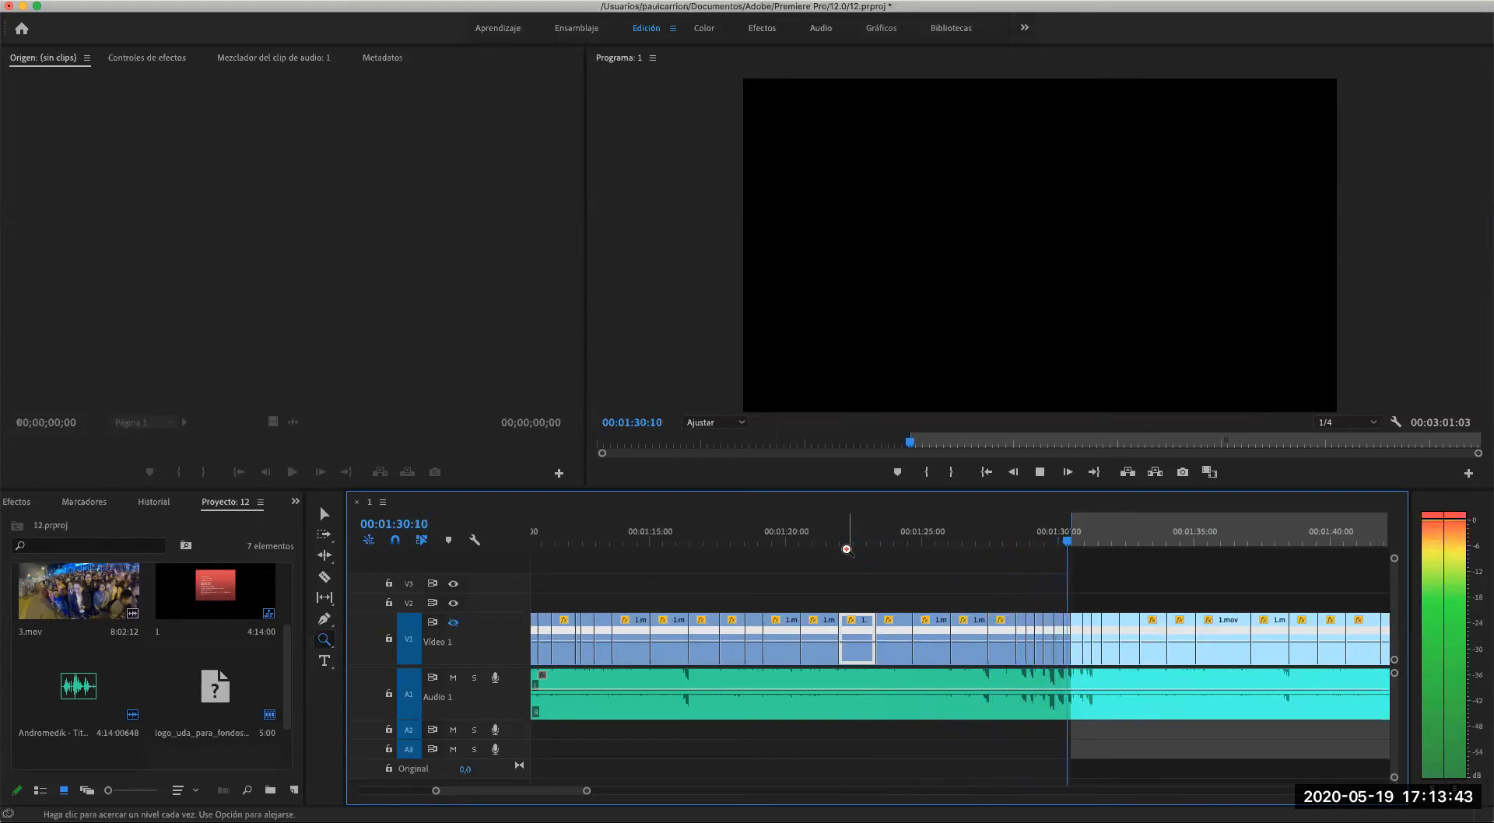
key("space")
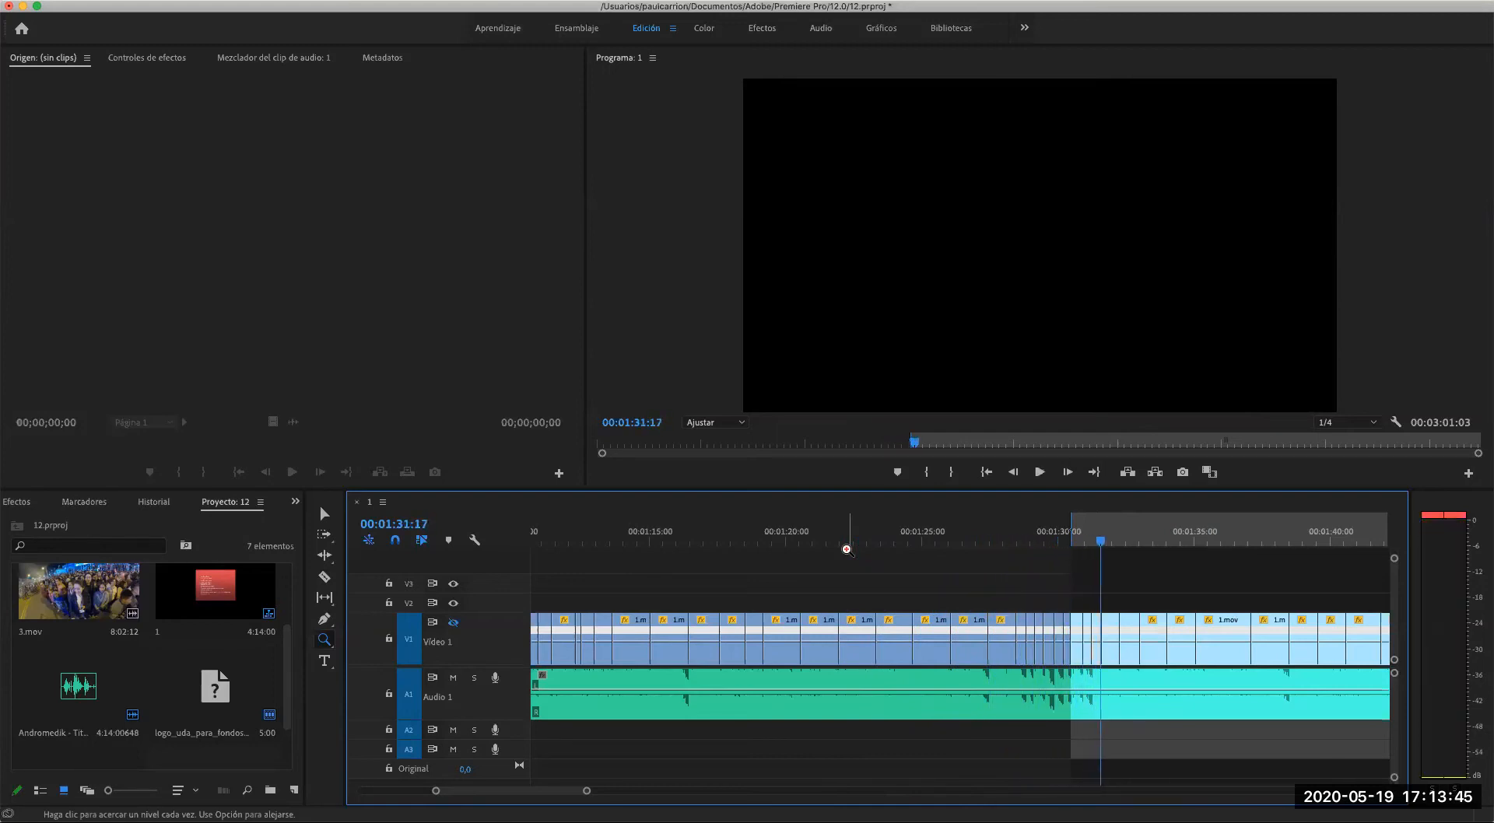
- Move the playhead to 00:01:27:27 and inspect the A1 waveform against the short V1 cuts up close
left_click_drag(1101, 541, 1002, 544)
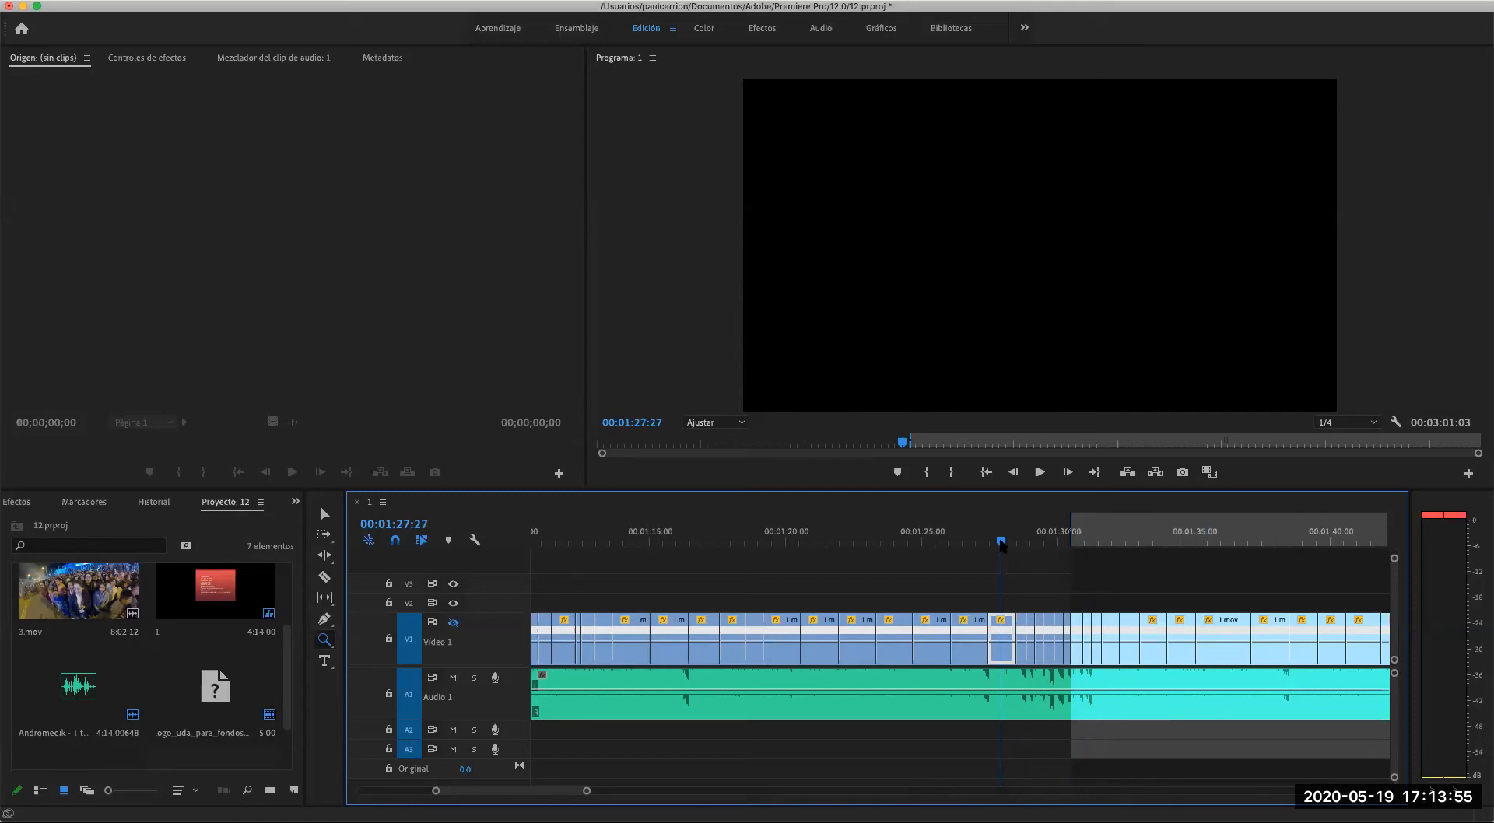
left_click(1025, 666)
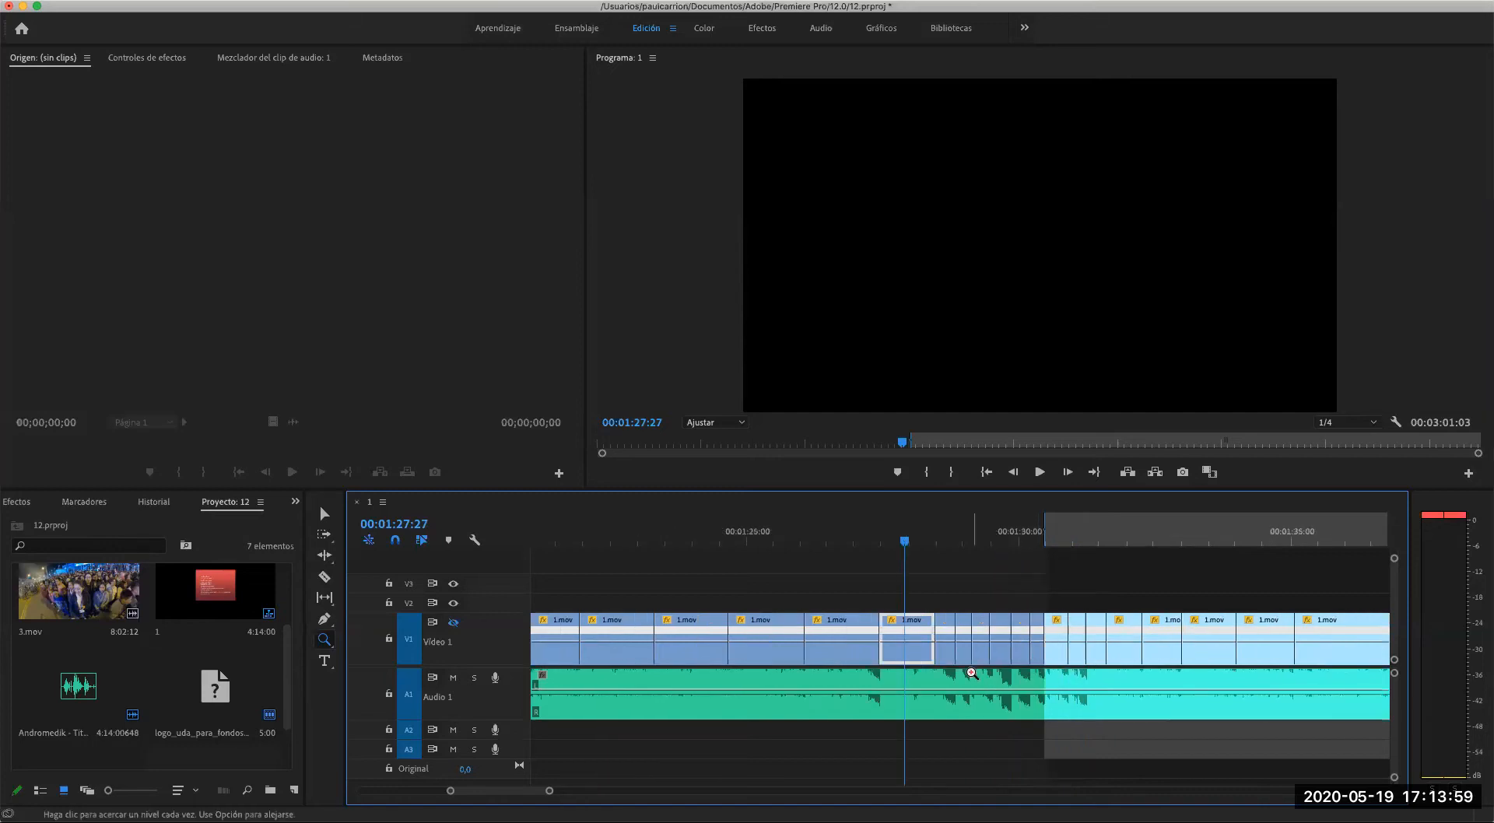
left_click(973, 674)
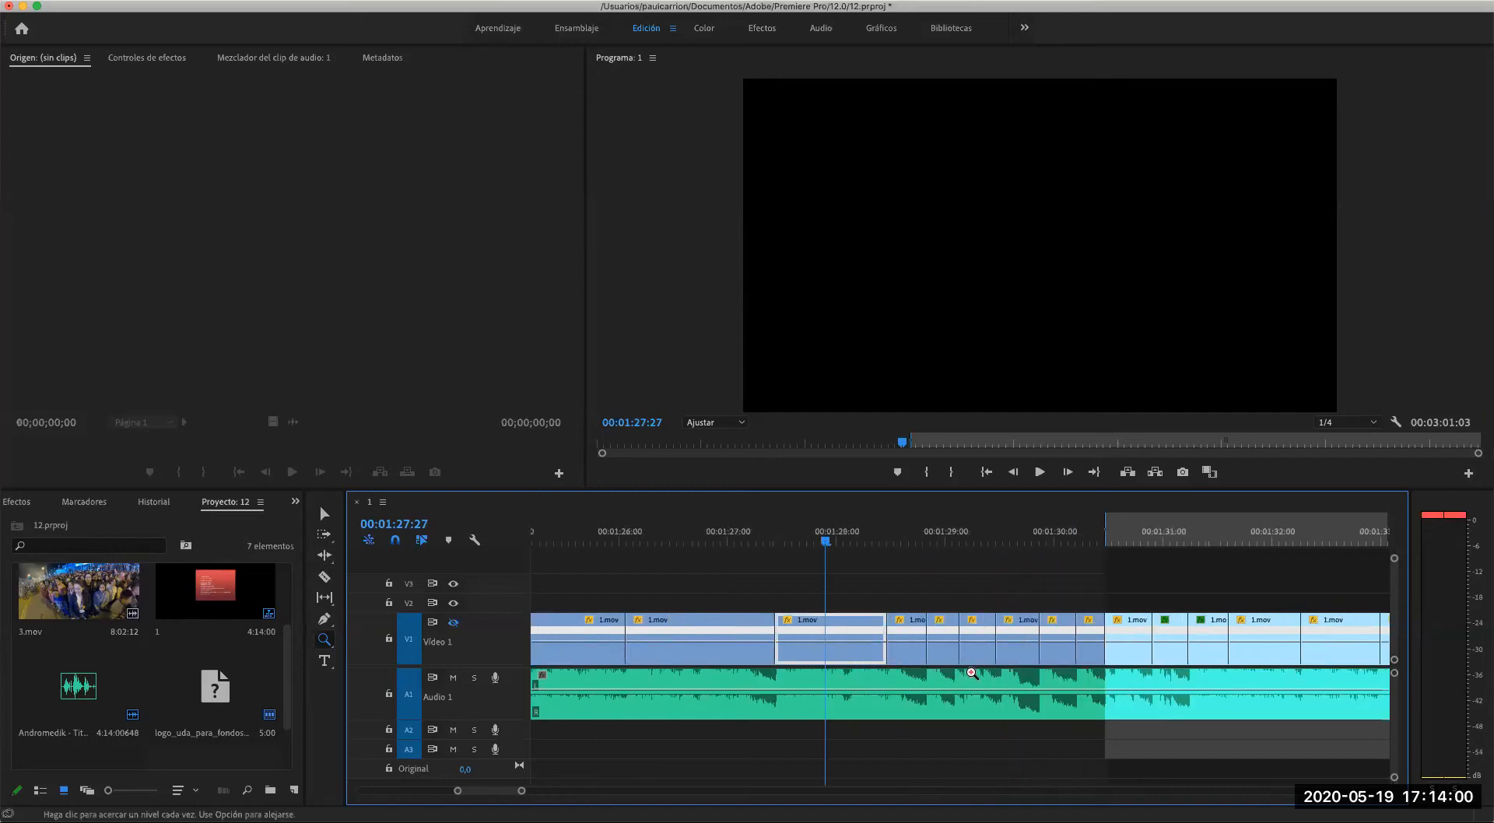
- Scrub the playhead between about 00:01:27:27 and 00:01:30:06 to compare the short V1 cuts with the waveform, ending at 00:01:28:00
left_click(830, 542)
left_click_drag(829, 542, 1079, 552)
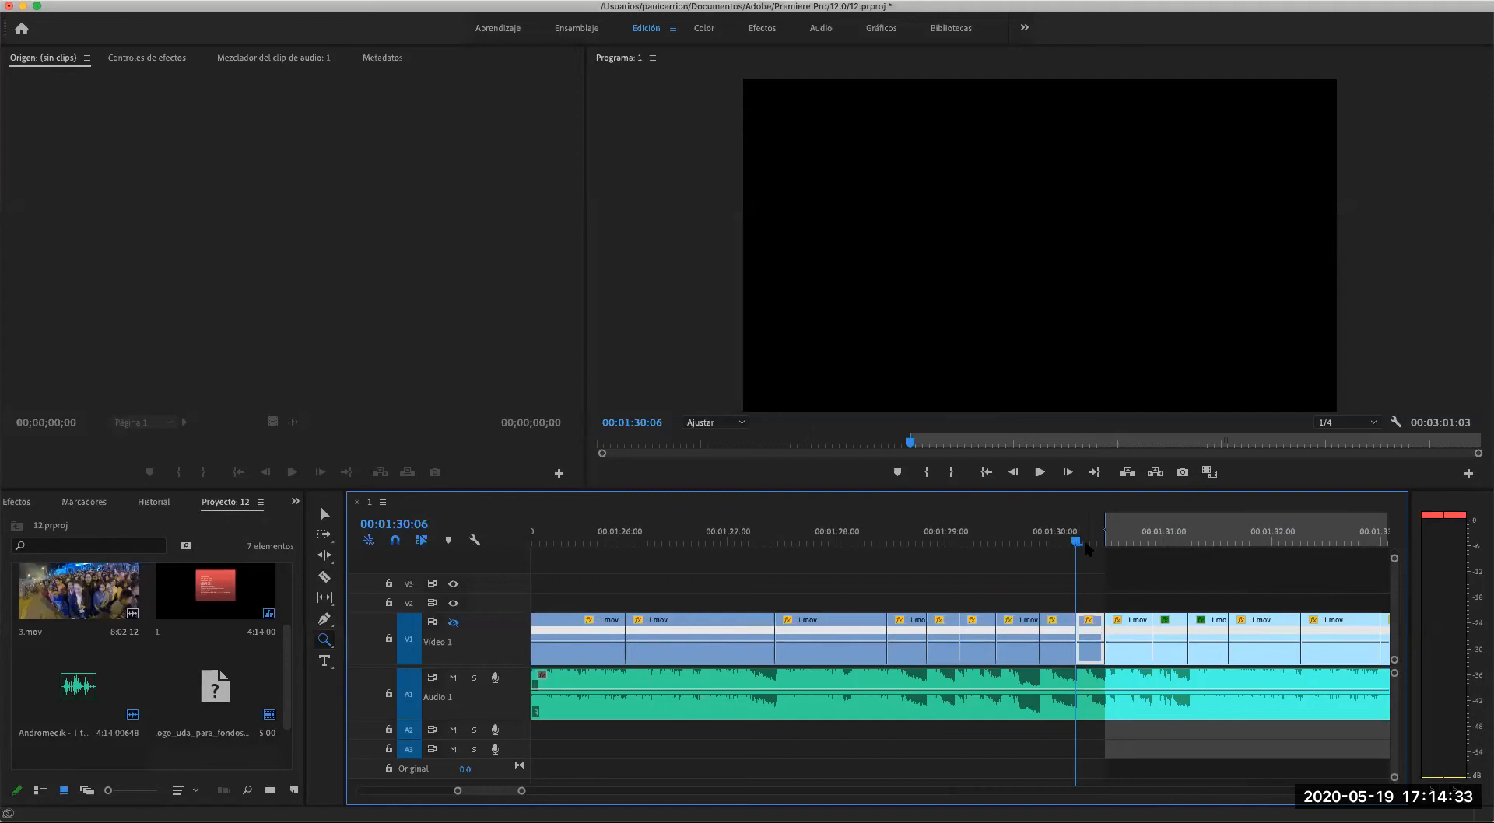
left_click(1089, 543)
left_click_drag(1088, 545, 837, 543)
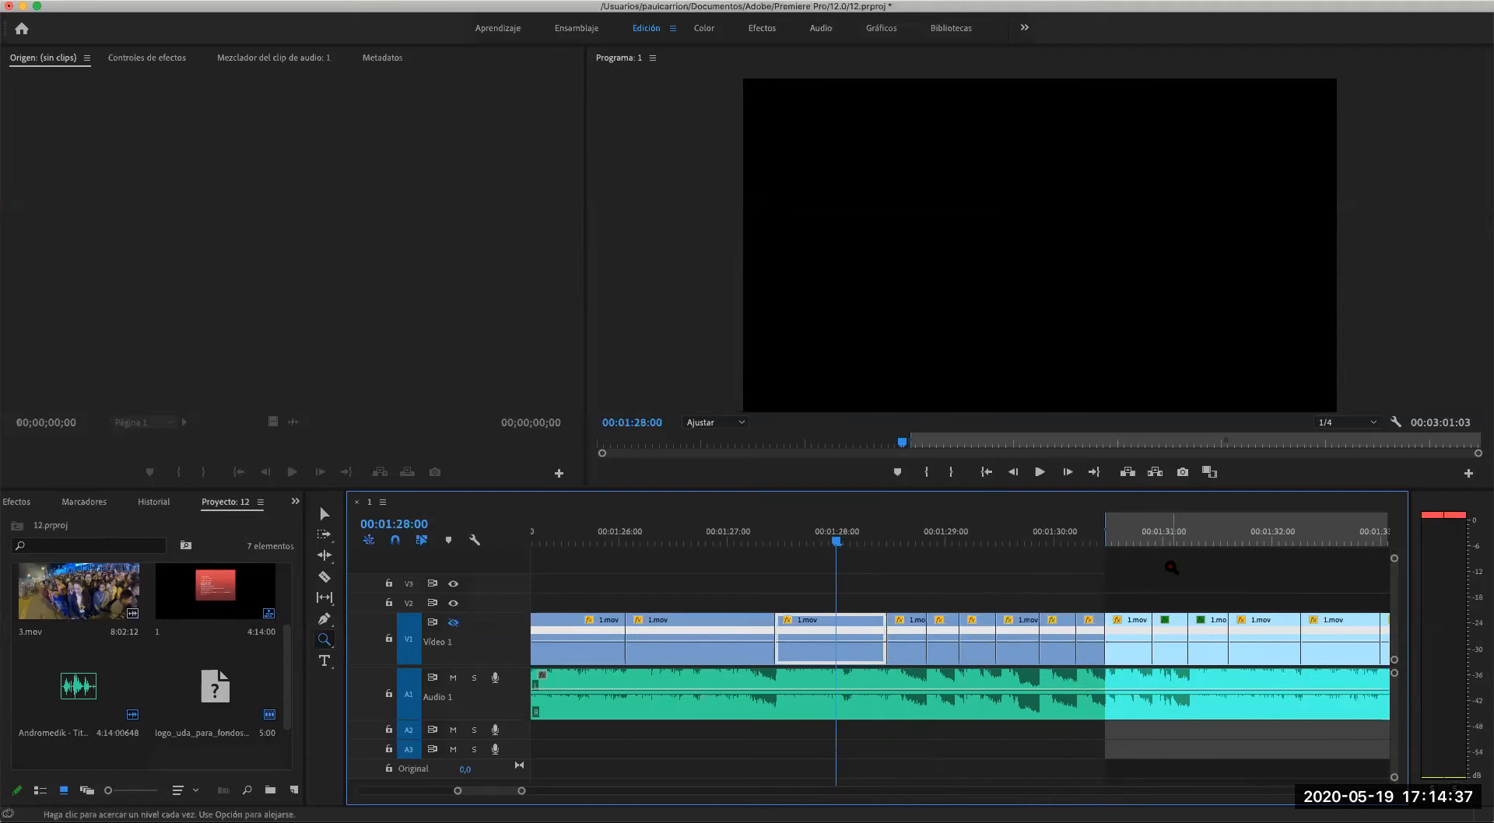
- Show the V1 video track again, play the short cuts with the music, and park the playhead at 00:01:31:18
left_click(453, 623)
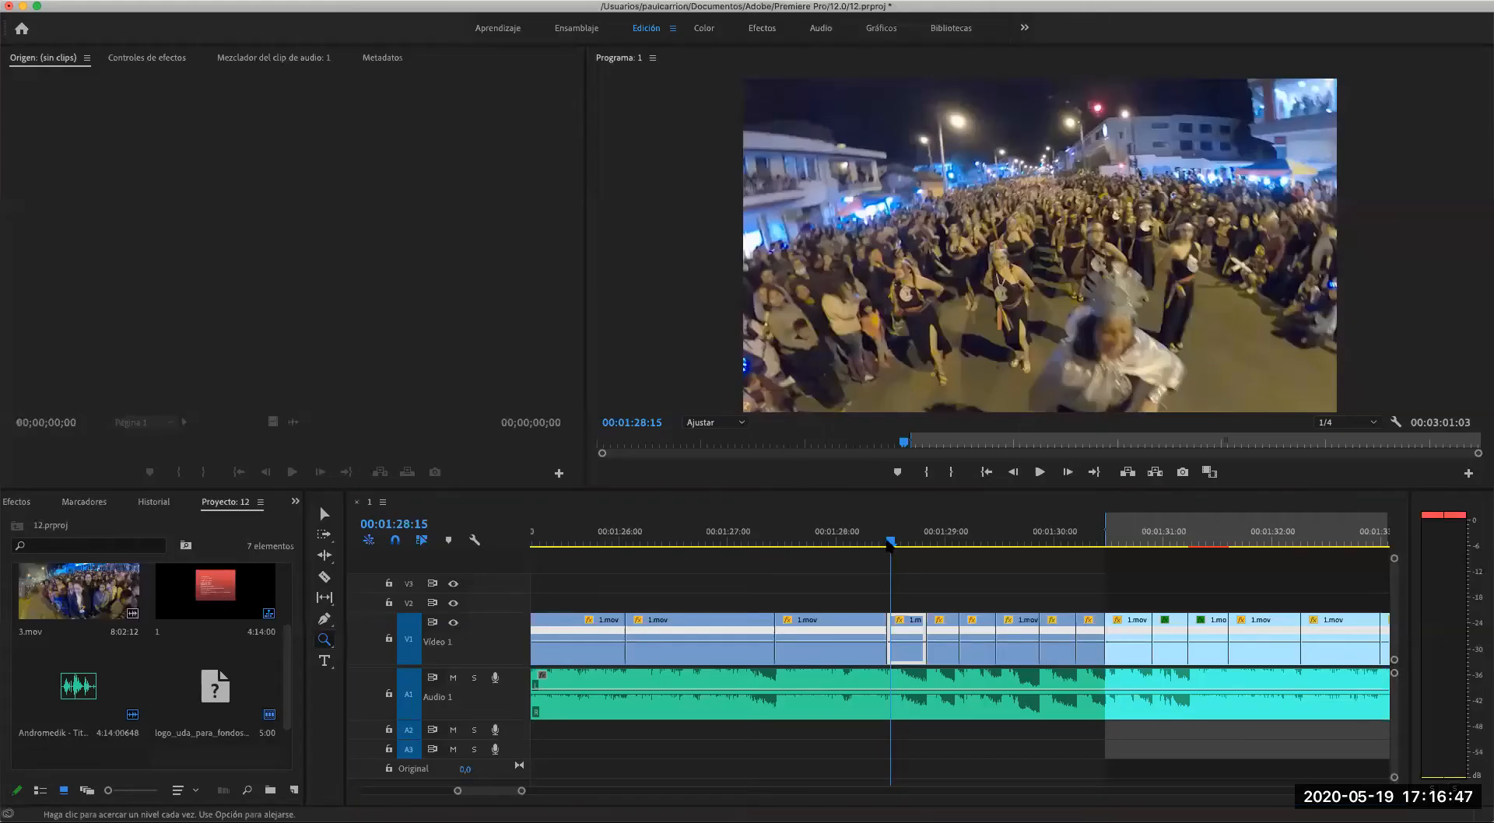
left_click_drag(889, 542, 825, 545)
key("space")
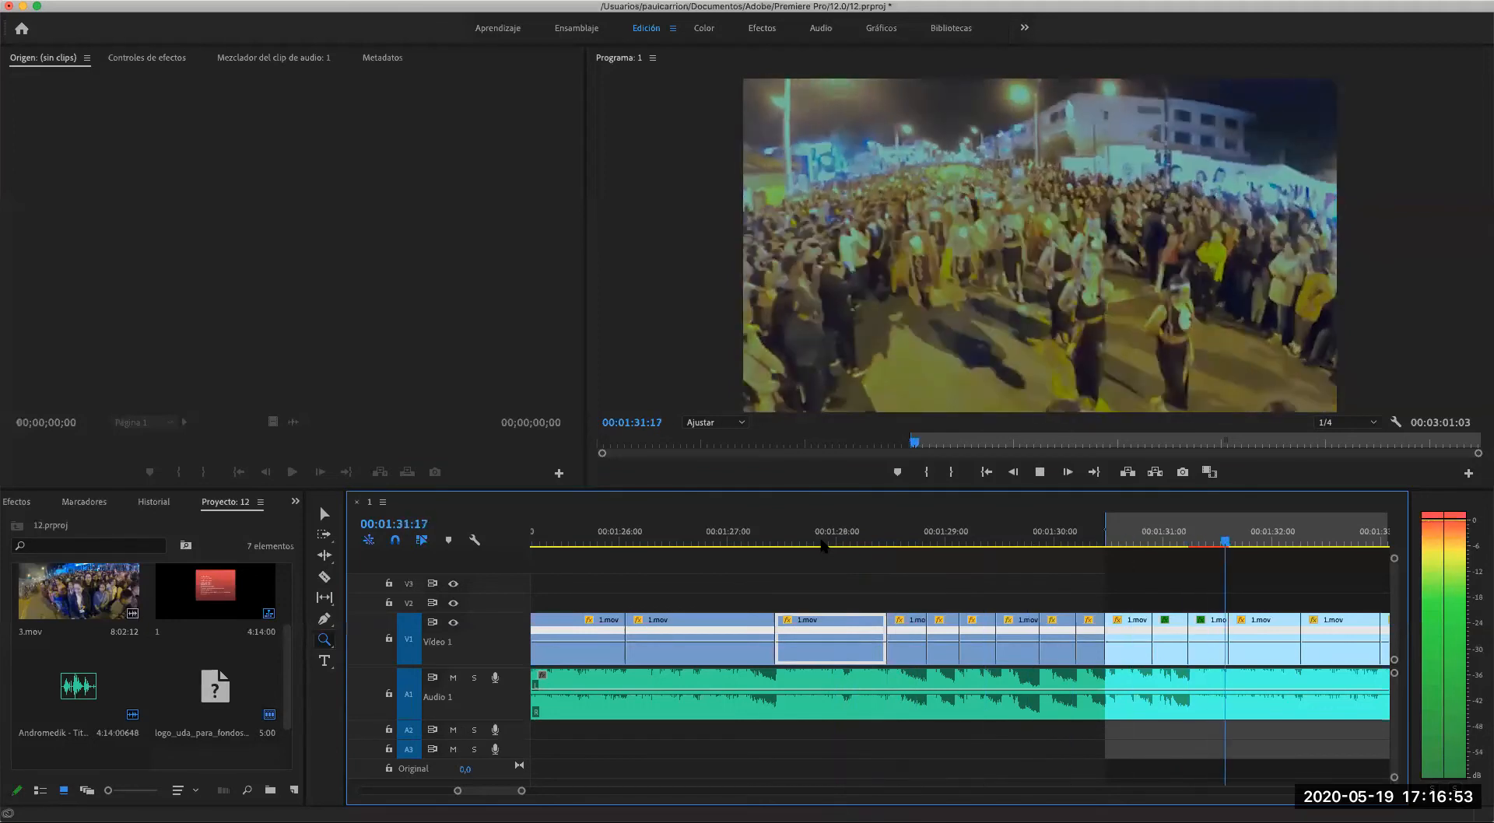
key("space")
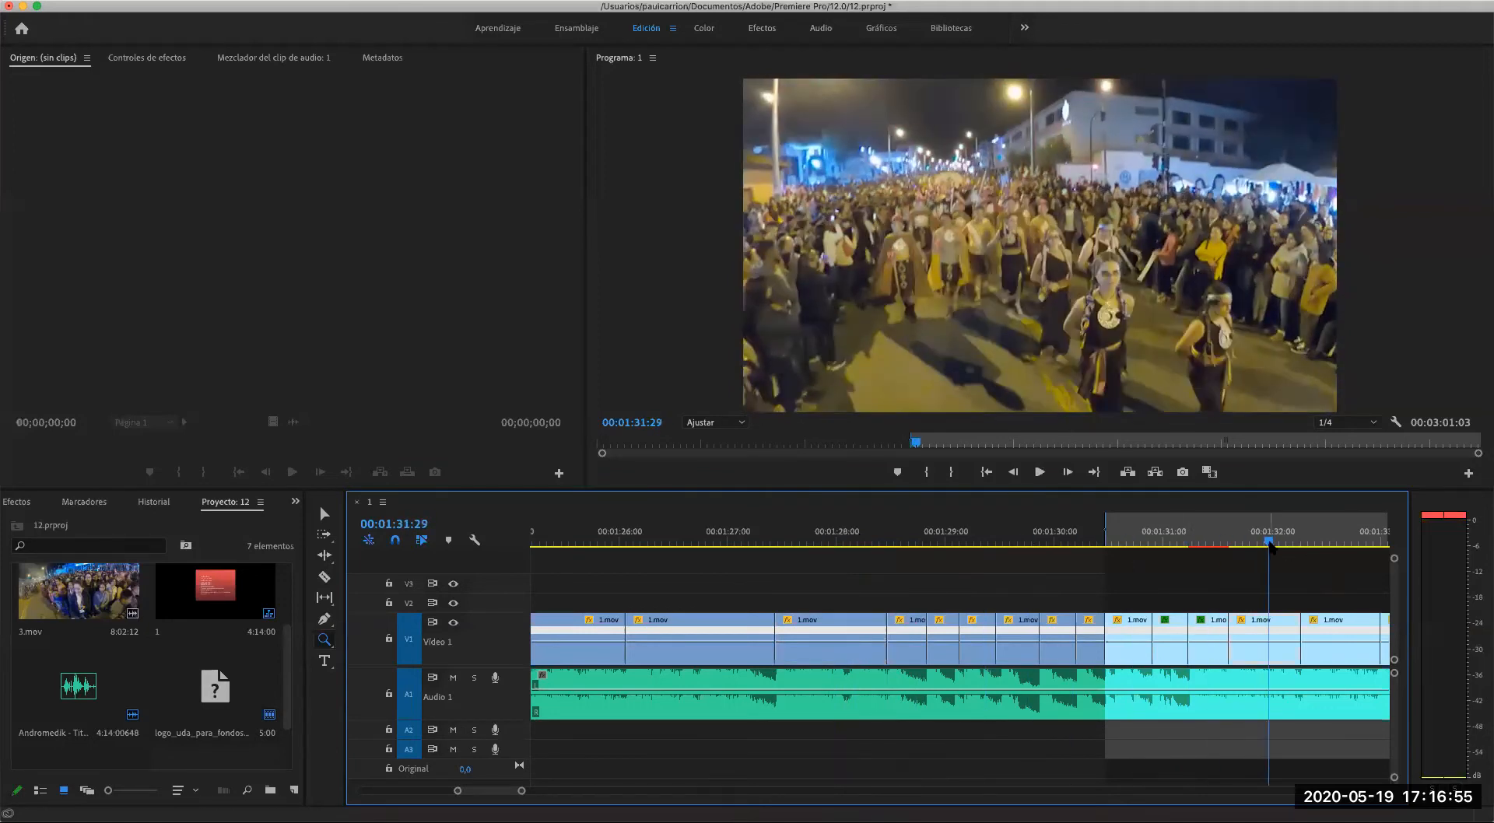
left_click(1229, 542)
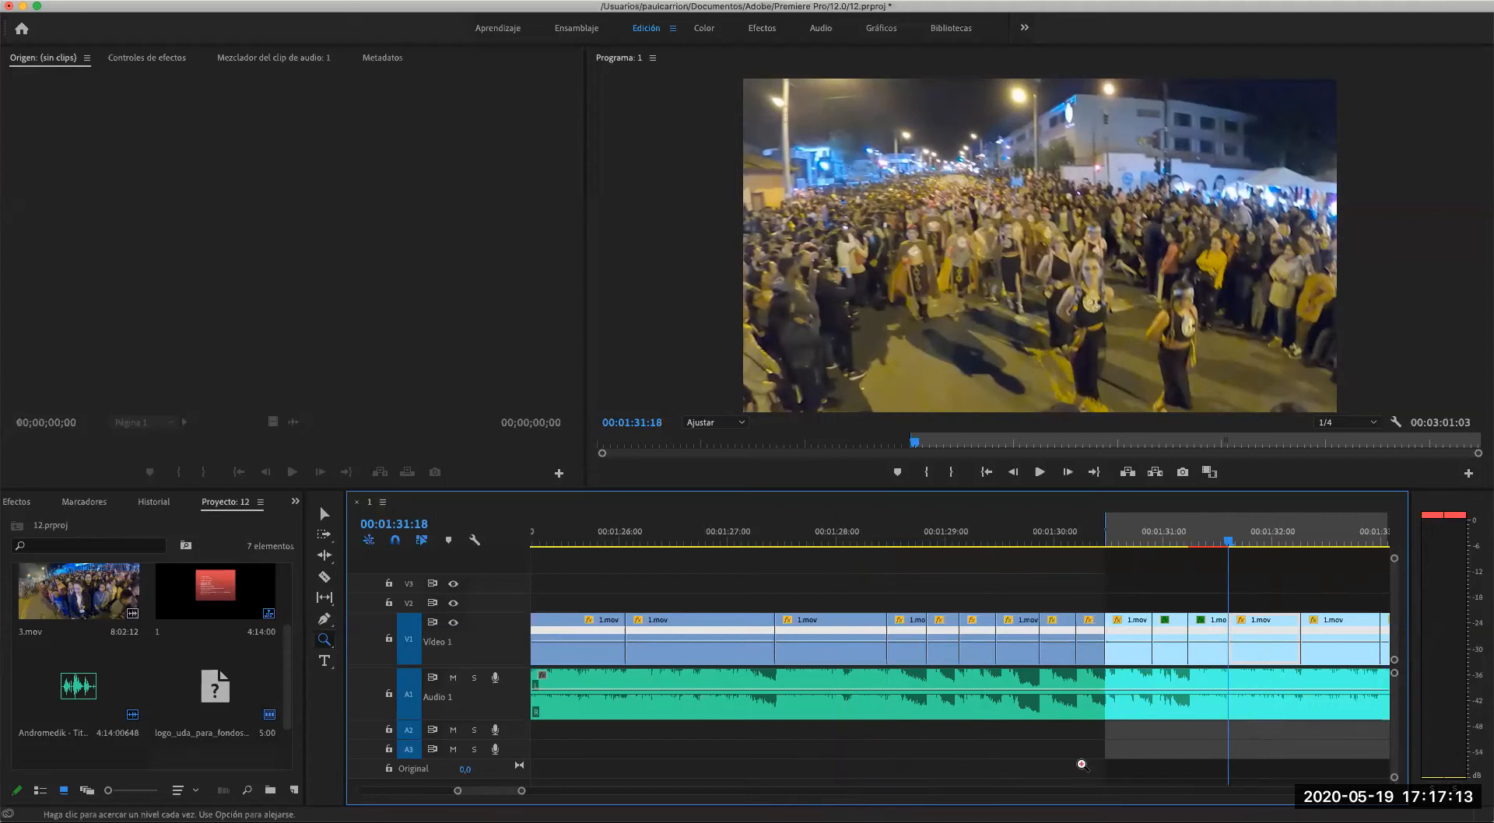
- Open the sequence settings and try the HDV 1080p editing mode after checking the frame size values
left_click_drag(458, 792, 384, 794)
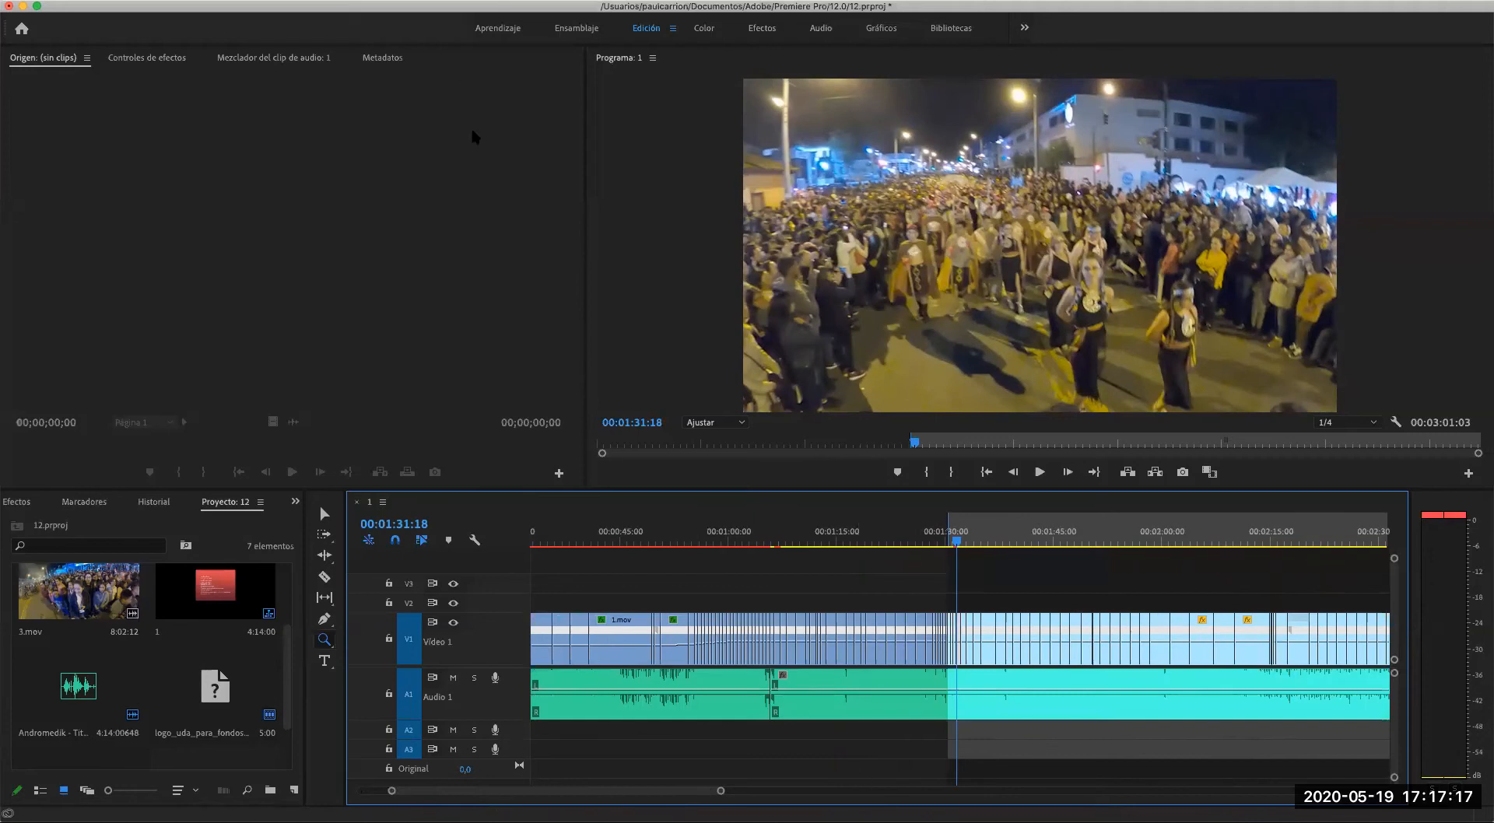
left_click(289, 0)
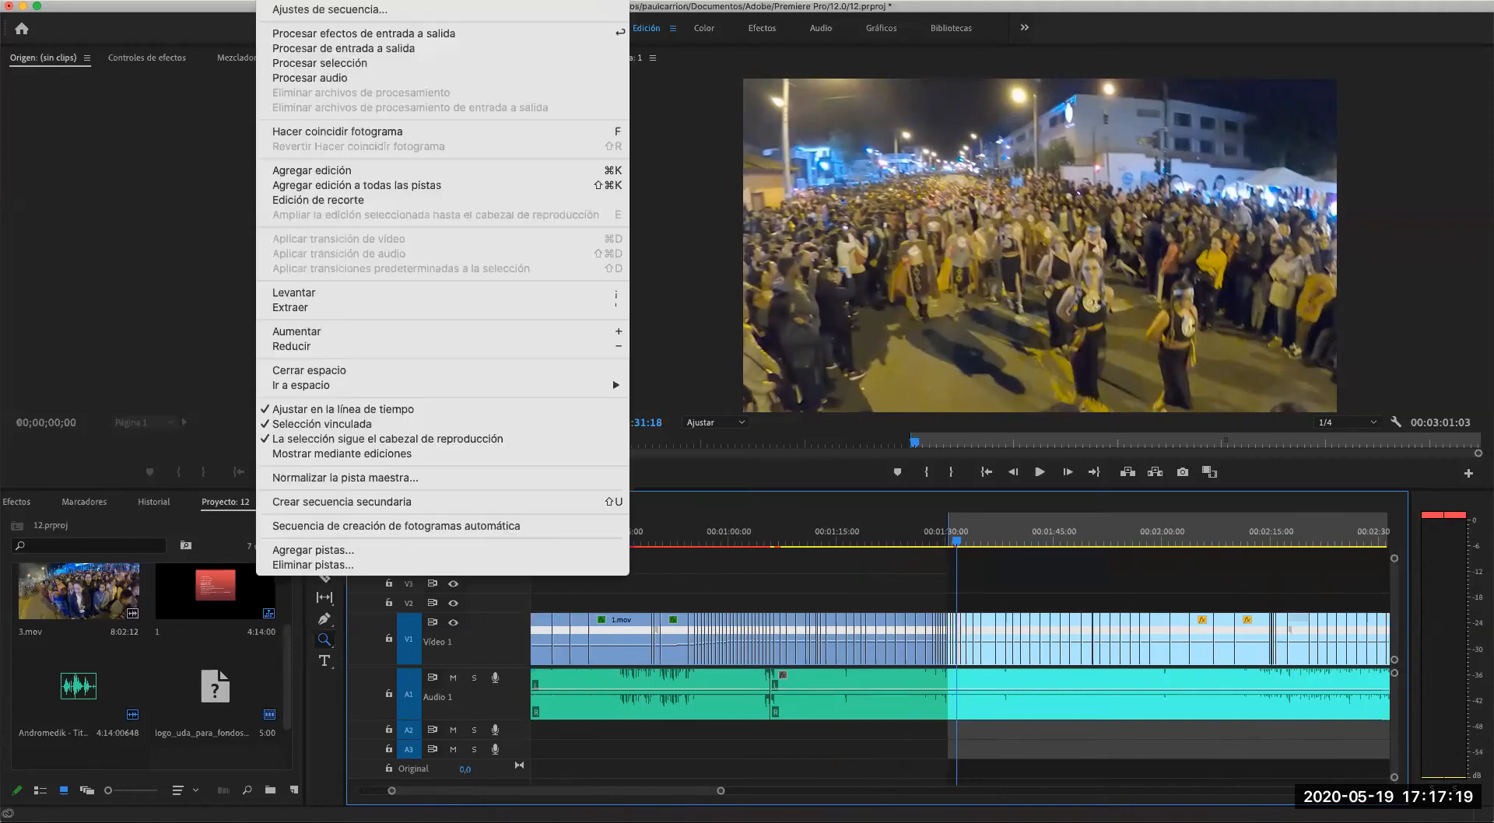
left_click(297, 10)
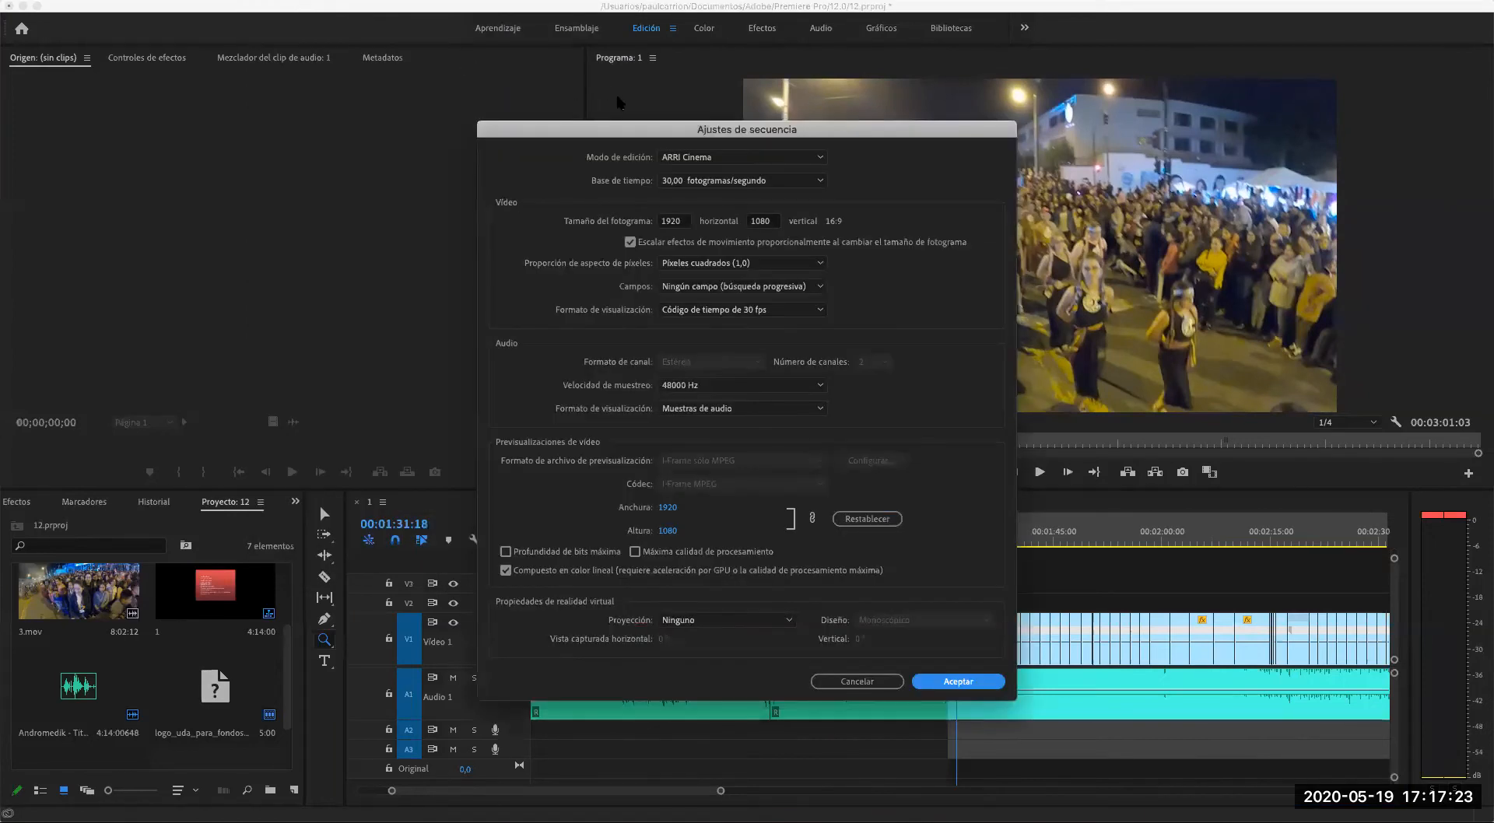
left_click(676, 222)
left_click(764, 221)
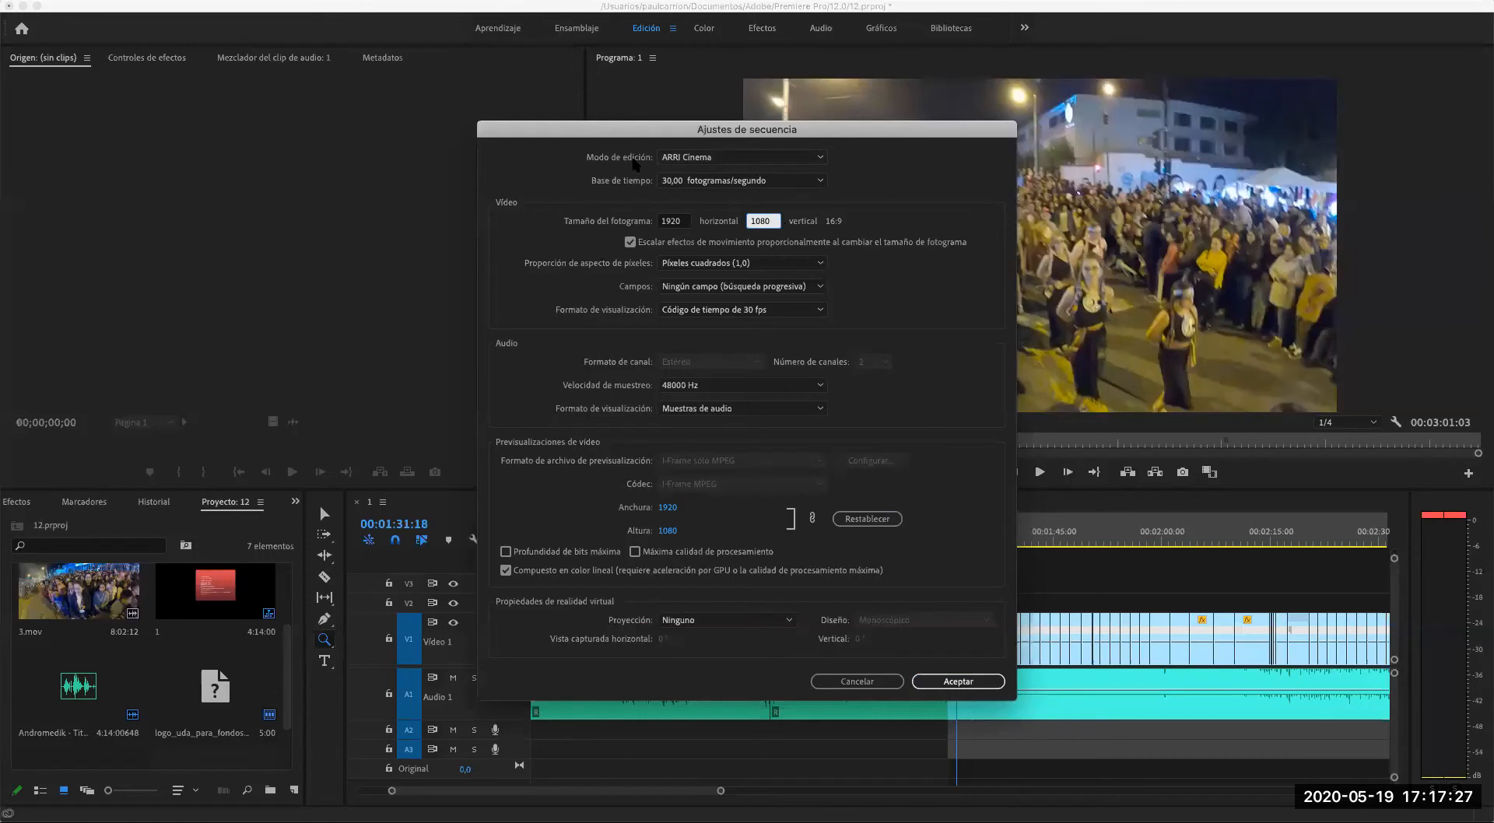
left_click(734, 161)
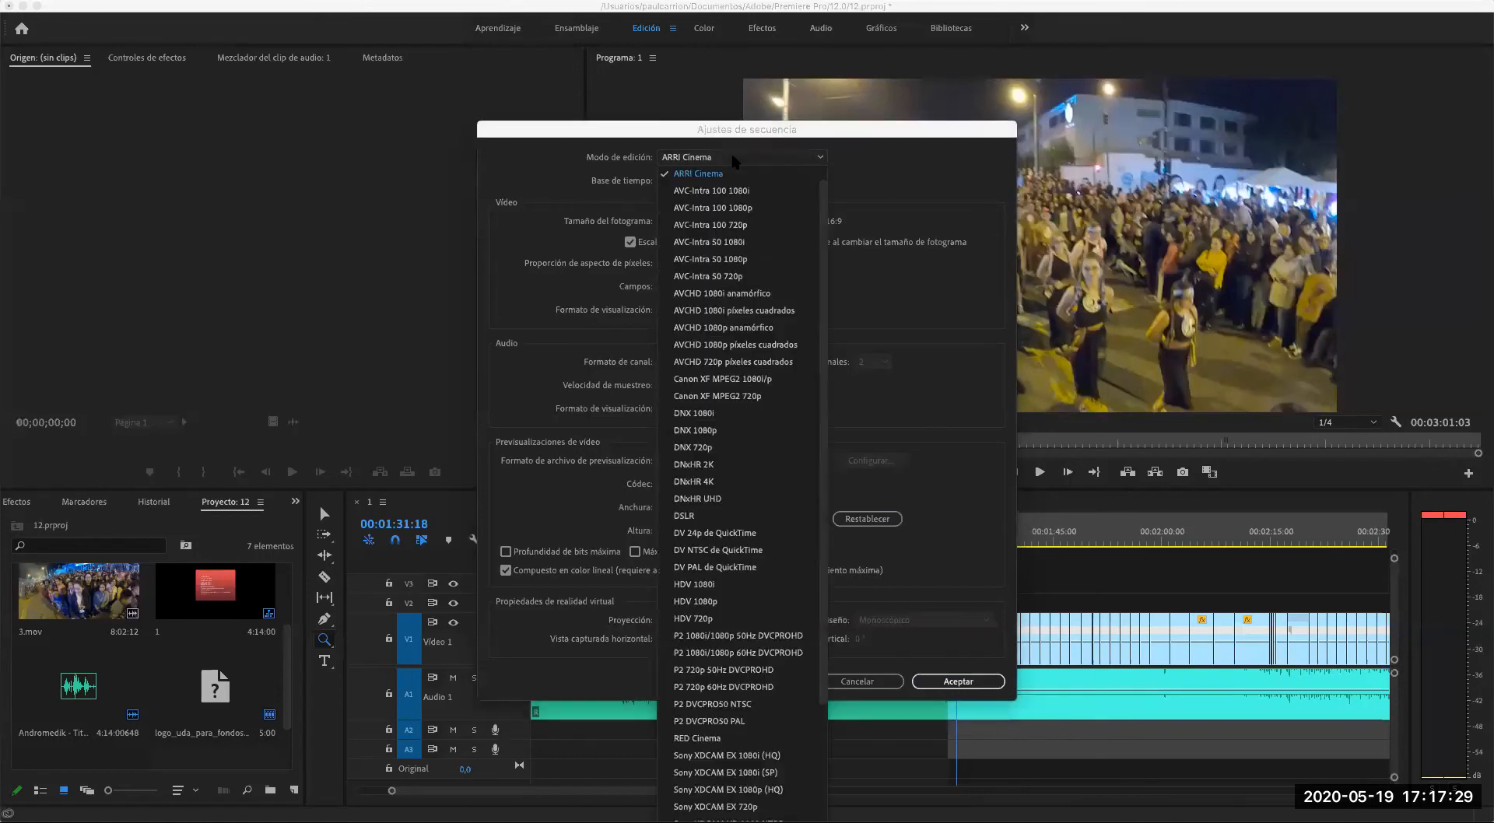
left_click(745, 602)
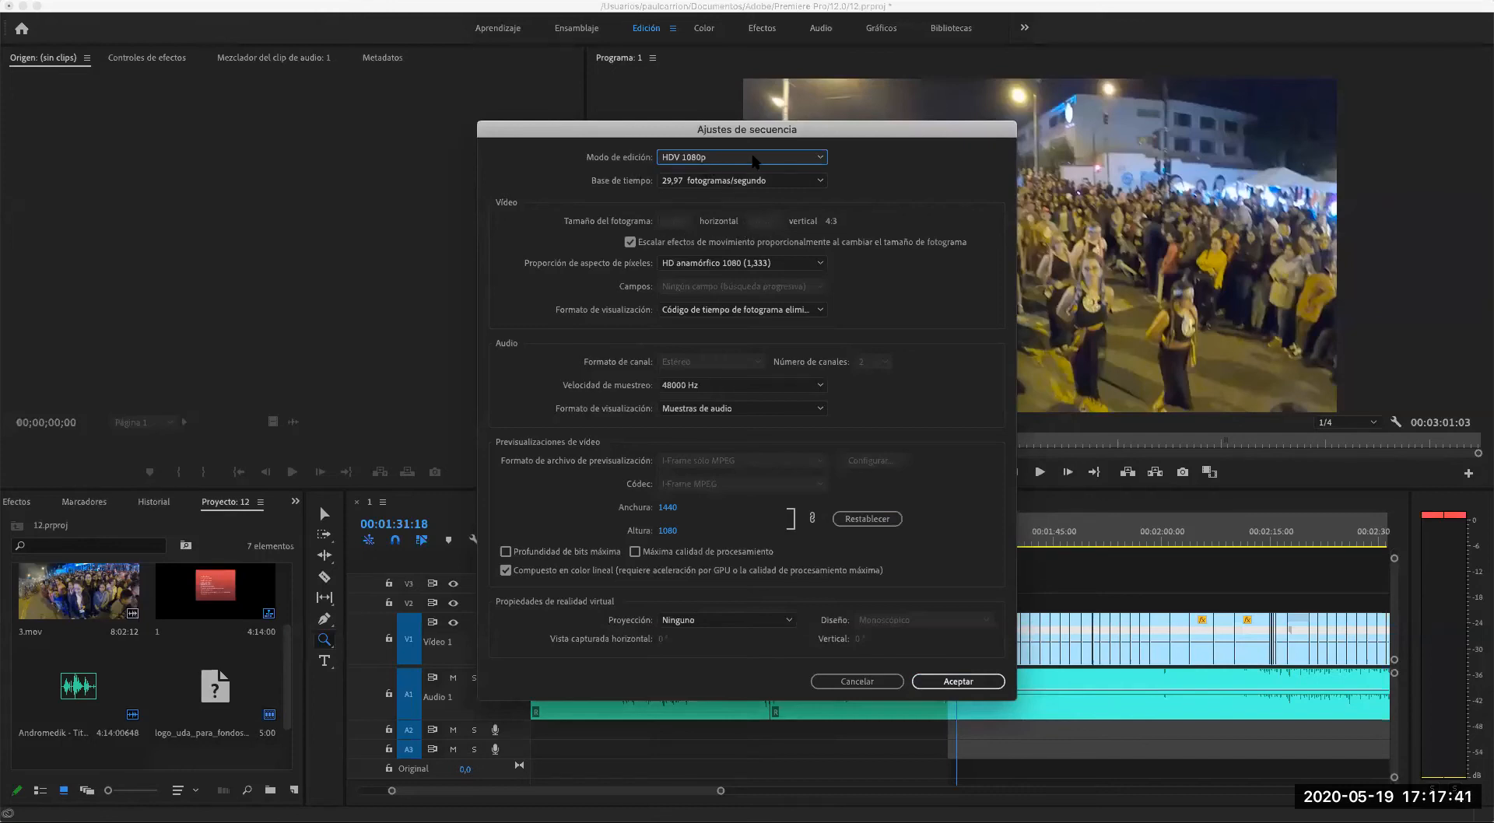
- Try the Personalizar editing mode with a 1080 by 1080 frame size and apply it, accepting the deletion of the preview files
left_click(700, 158)
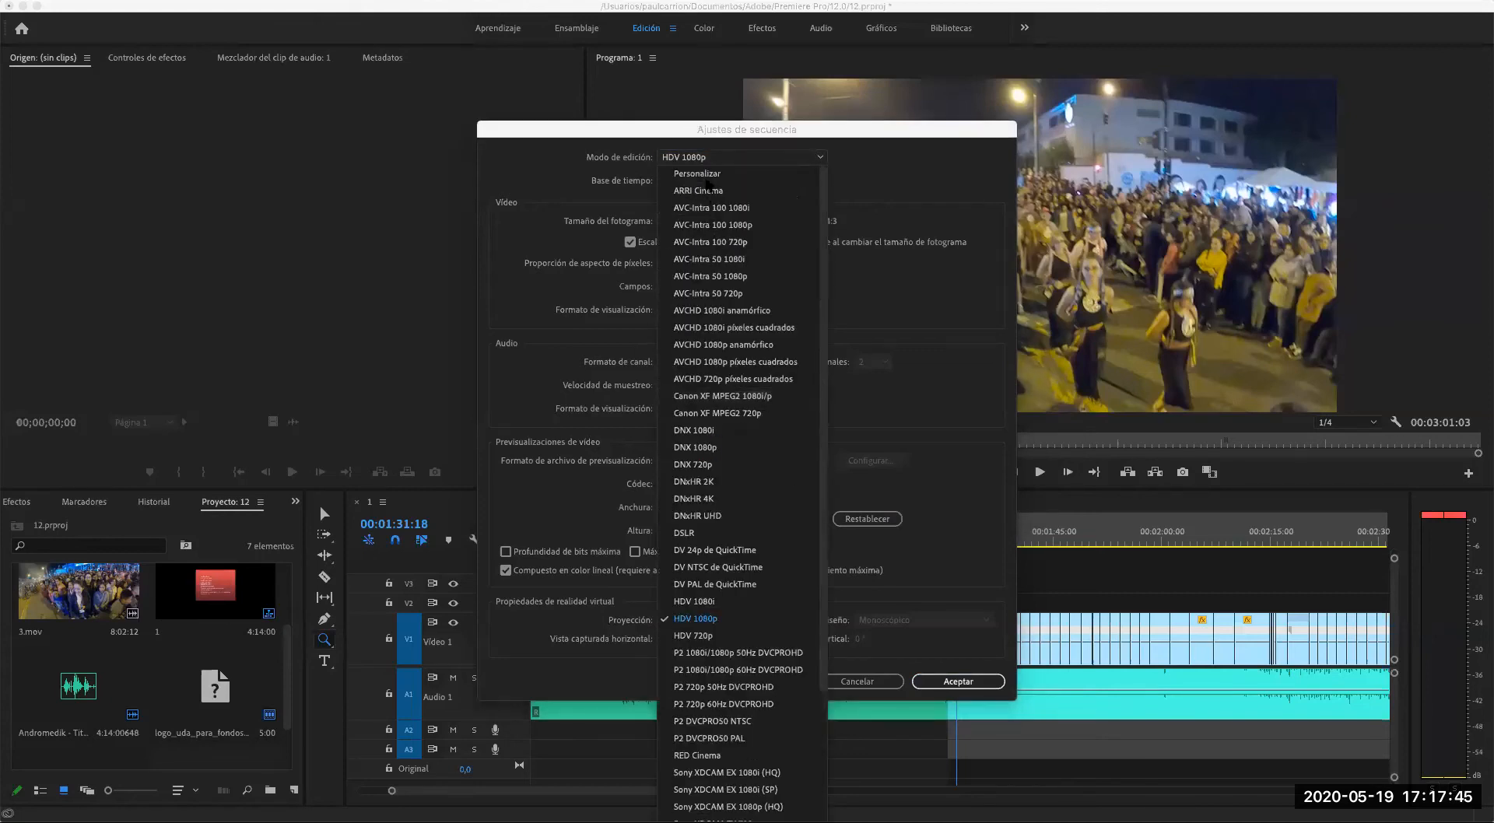
left_click(708, 175)
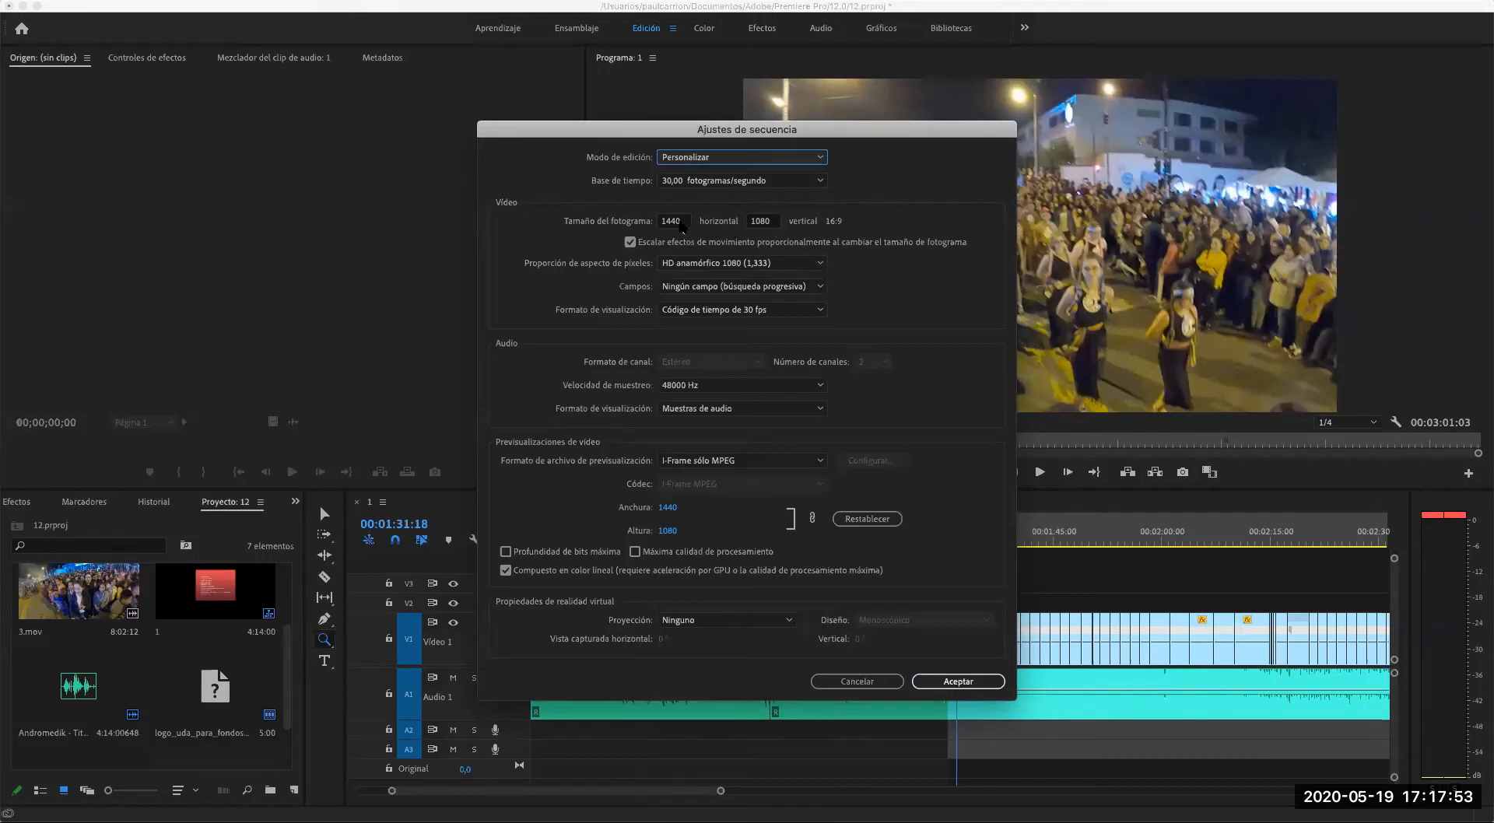
left_click(681, 223)
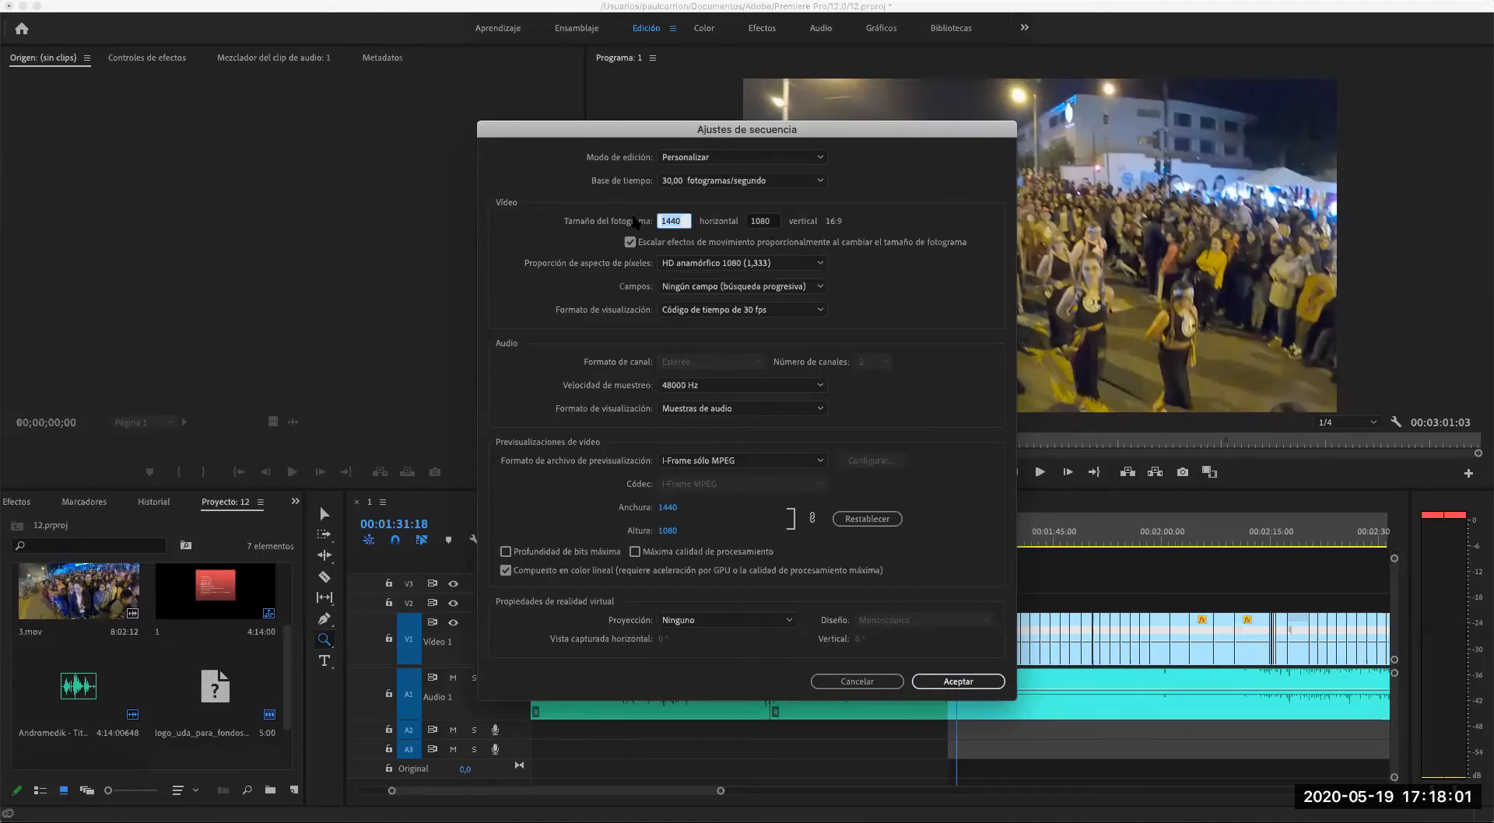
type("1")
key("Tab")
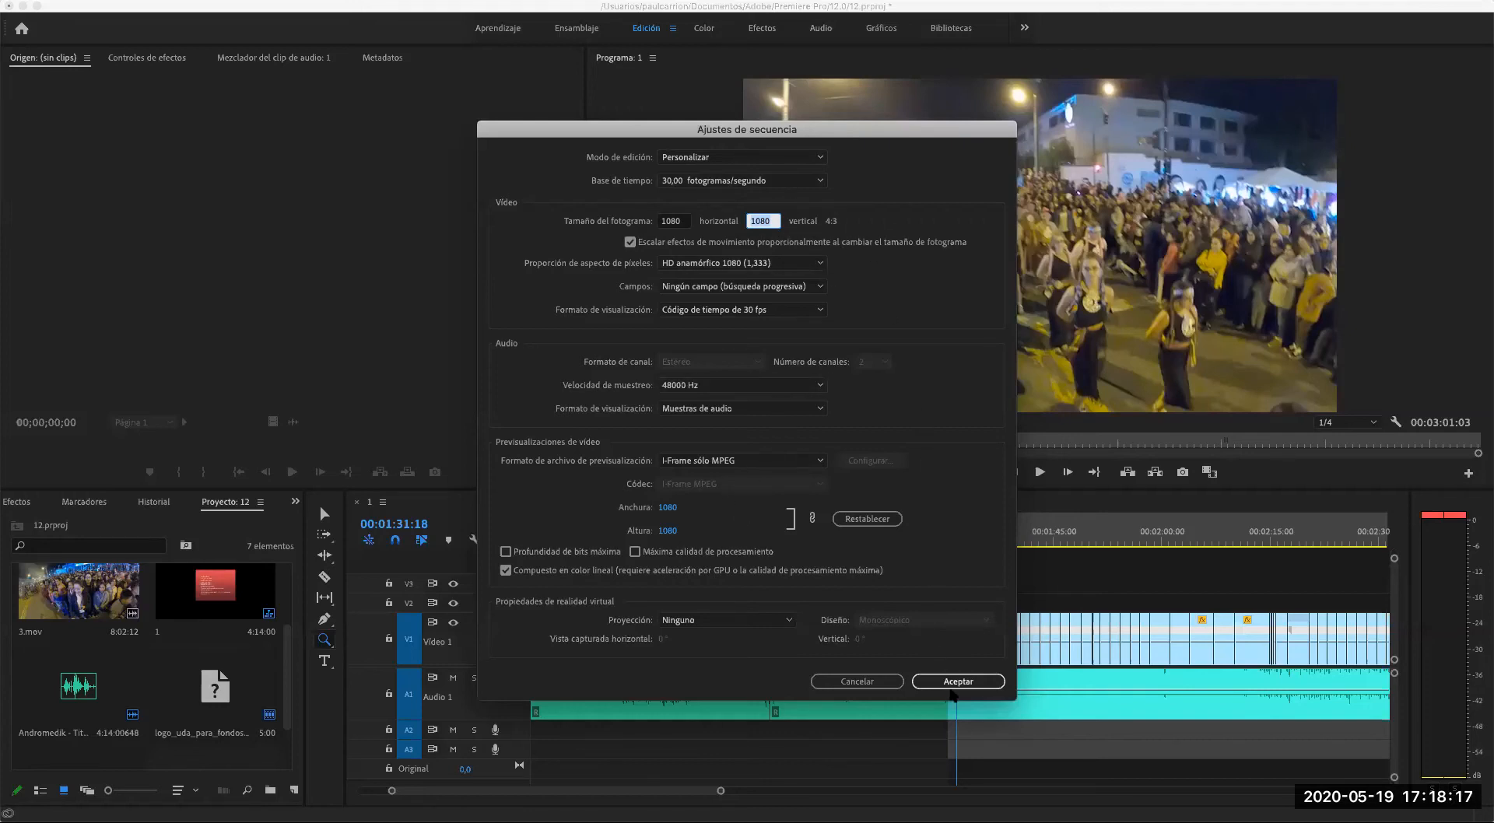
left_click_drag(784, 133, 481, 95)
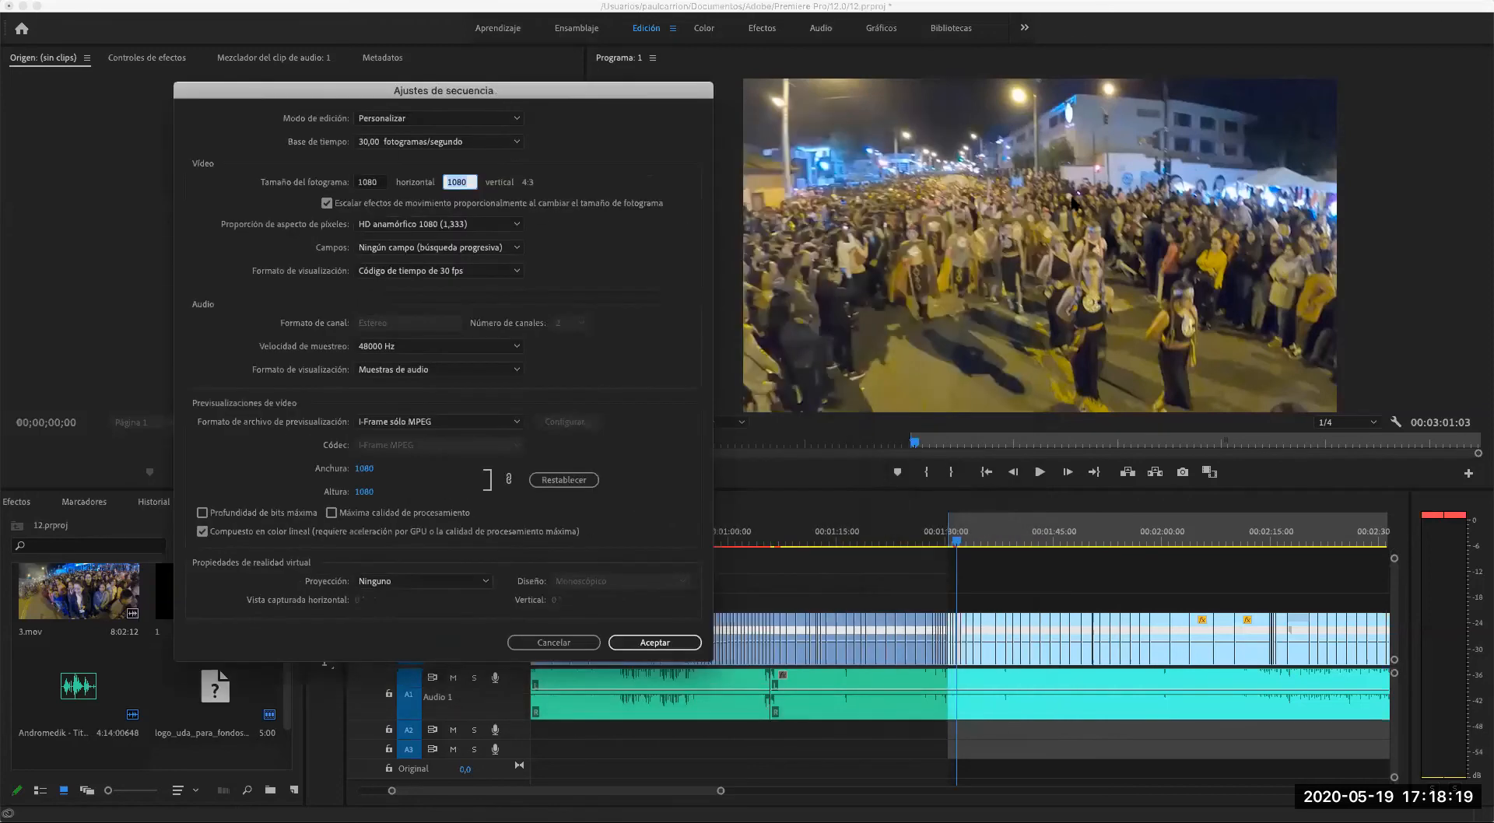
left_click(669, 644)
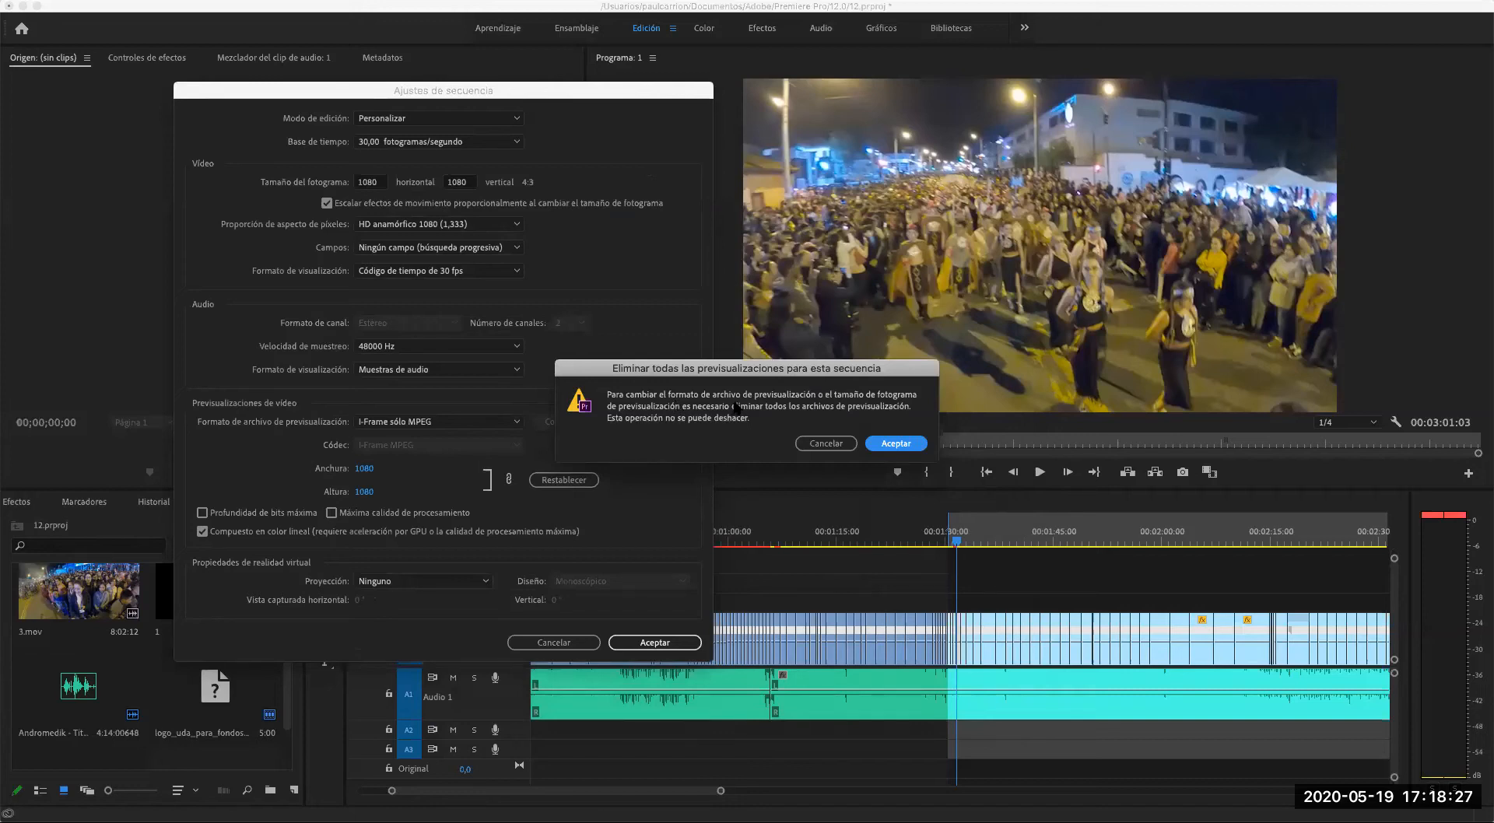
left_click(891, 444)
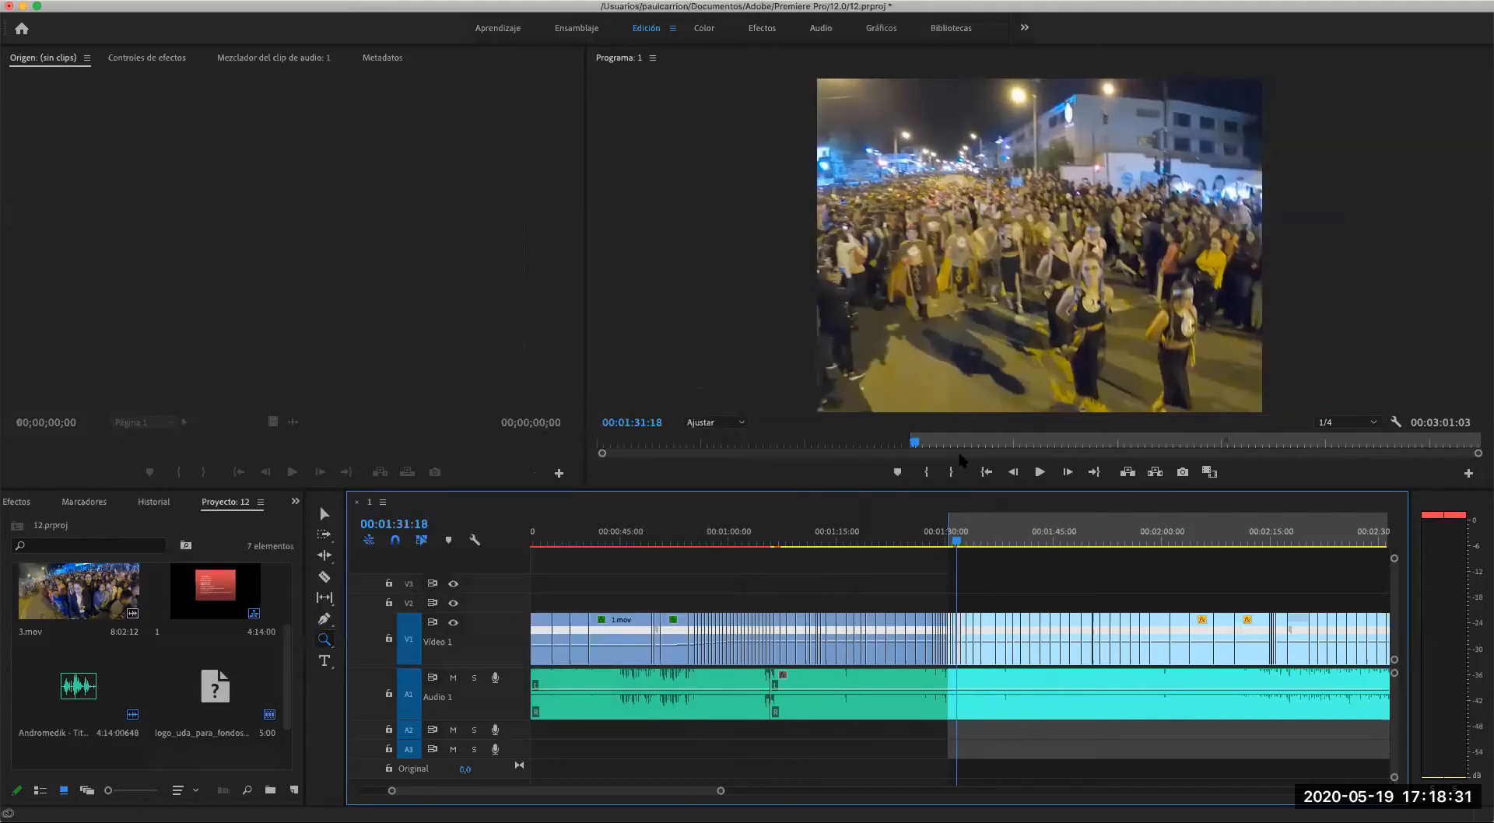
- Check the new frame format at 00:01:36:20 and undo the sequence settings change
left_click(960, 542)
left_click(992, 543)
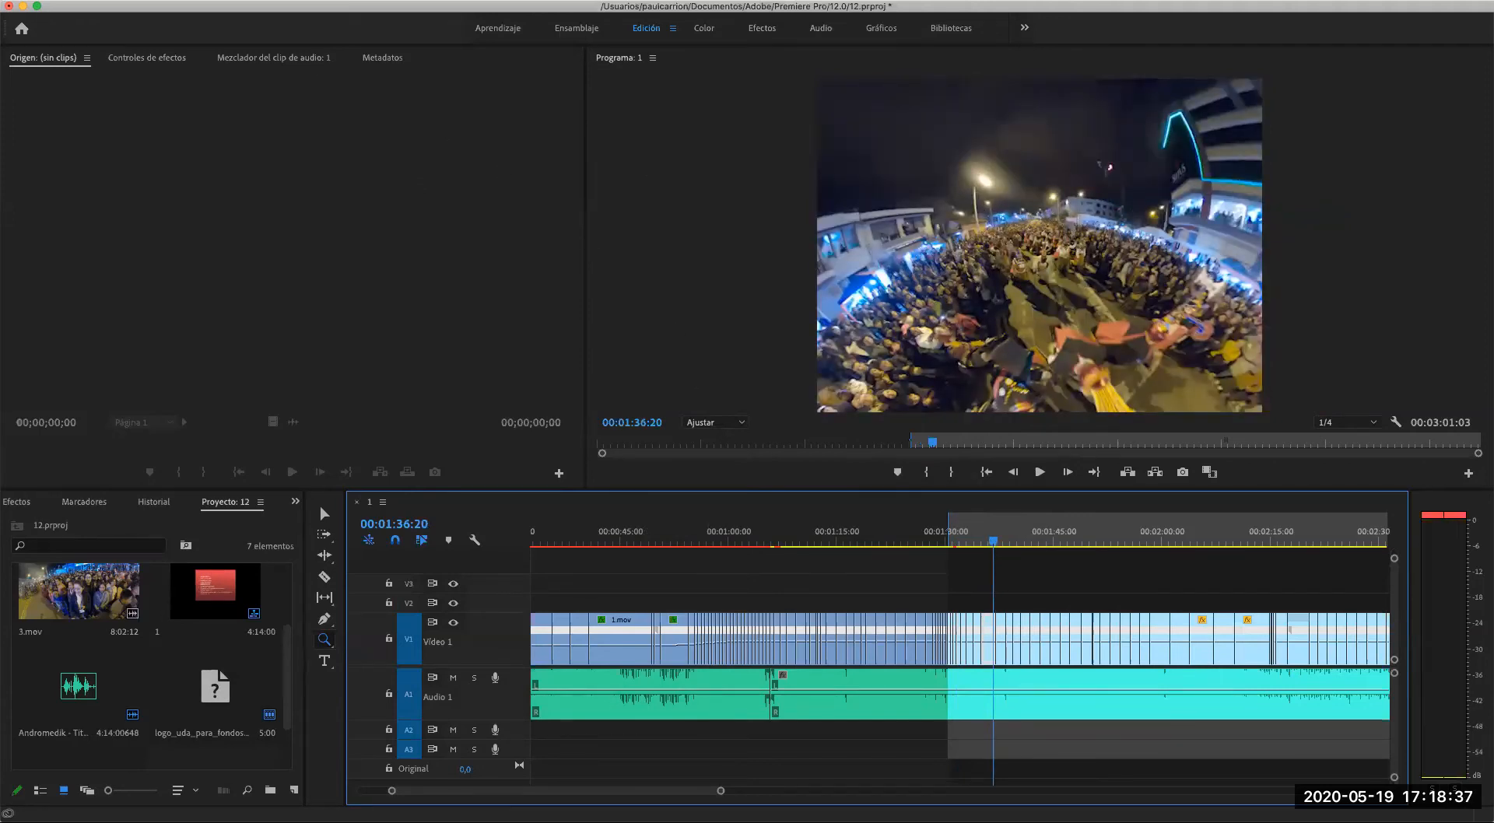
key("super+z")
key("super+z")
- Set the sequence to the Personalizar editing mode with a 1080 by 1080 frame size, keeping square pixels, and accept deleting the previews
left_click(288, 0)
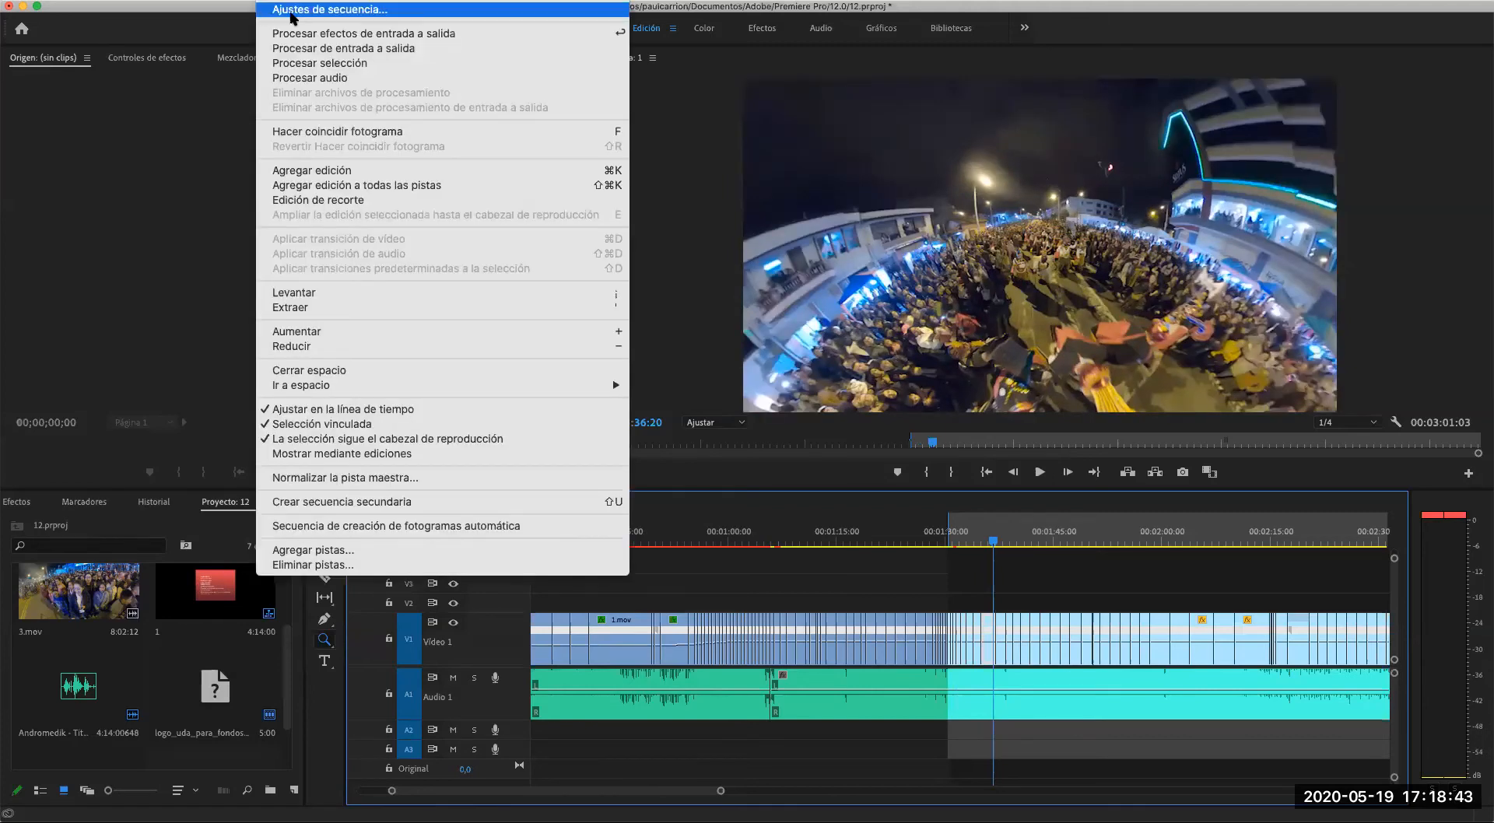
left_click(292, 12)
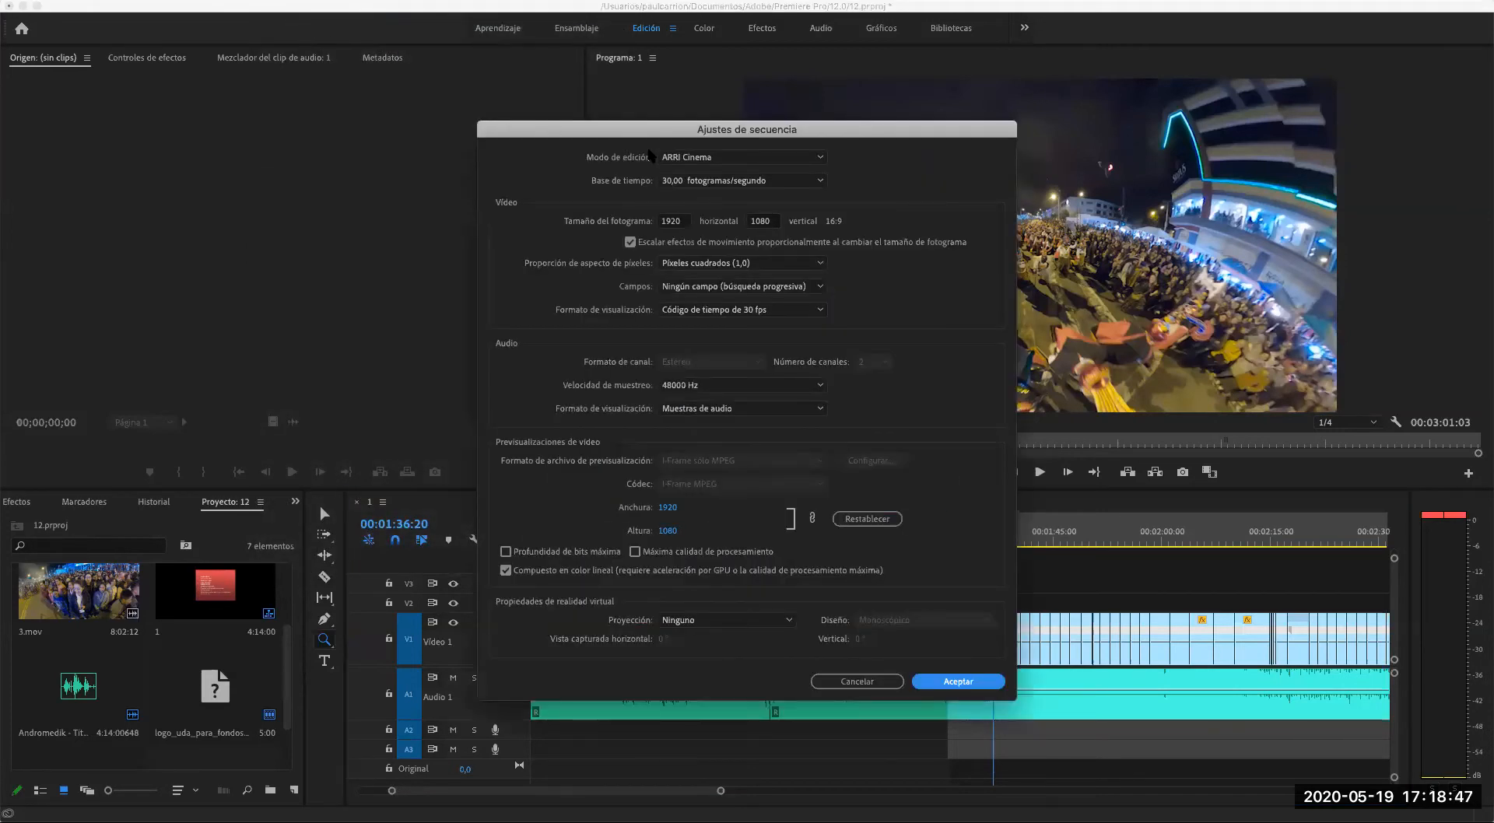
left_click(817, 159)
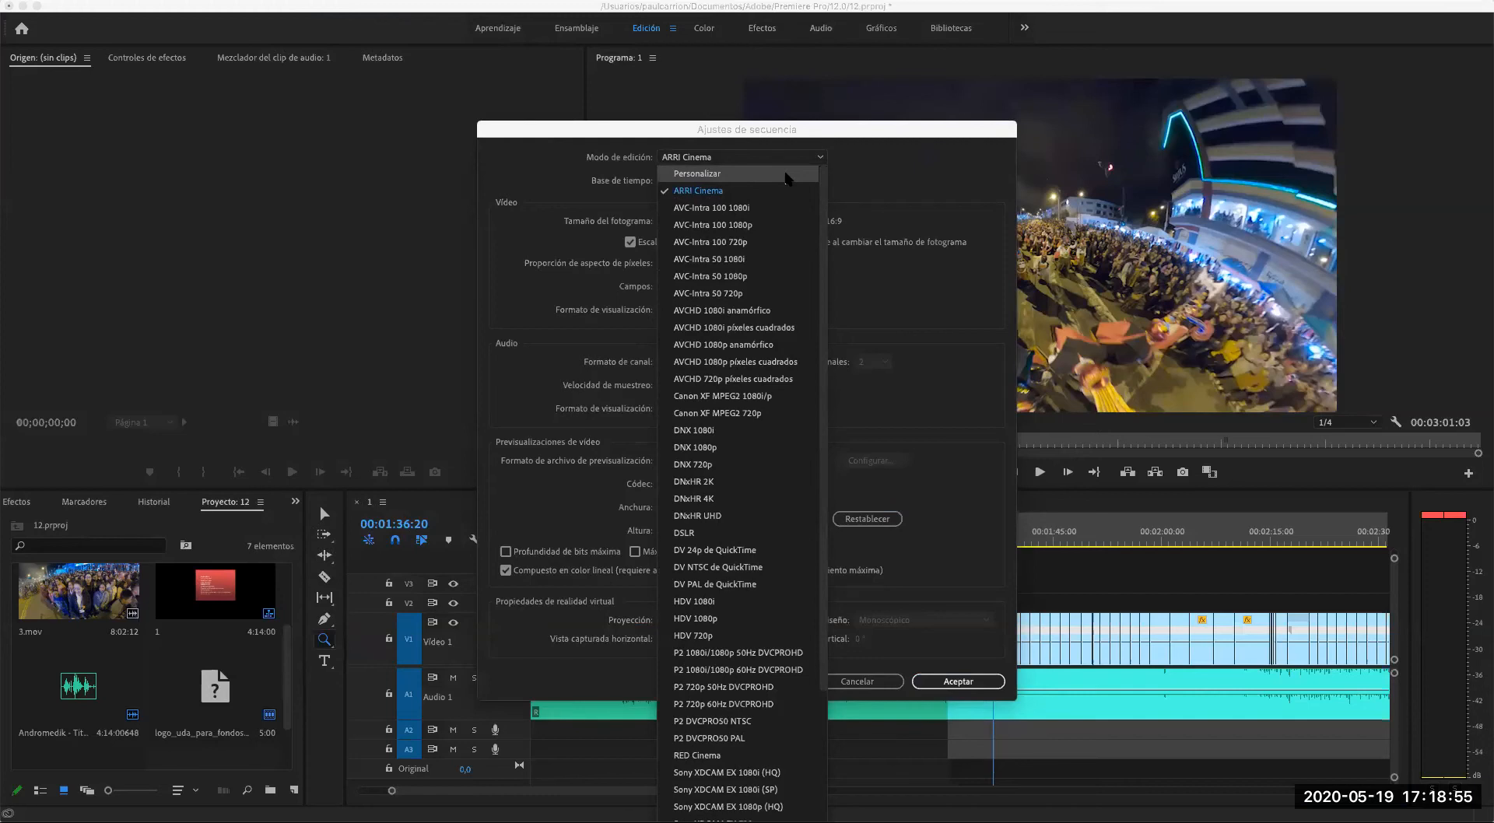
left_click(789, 175)
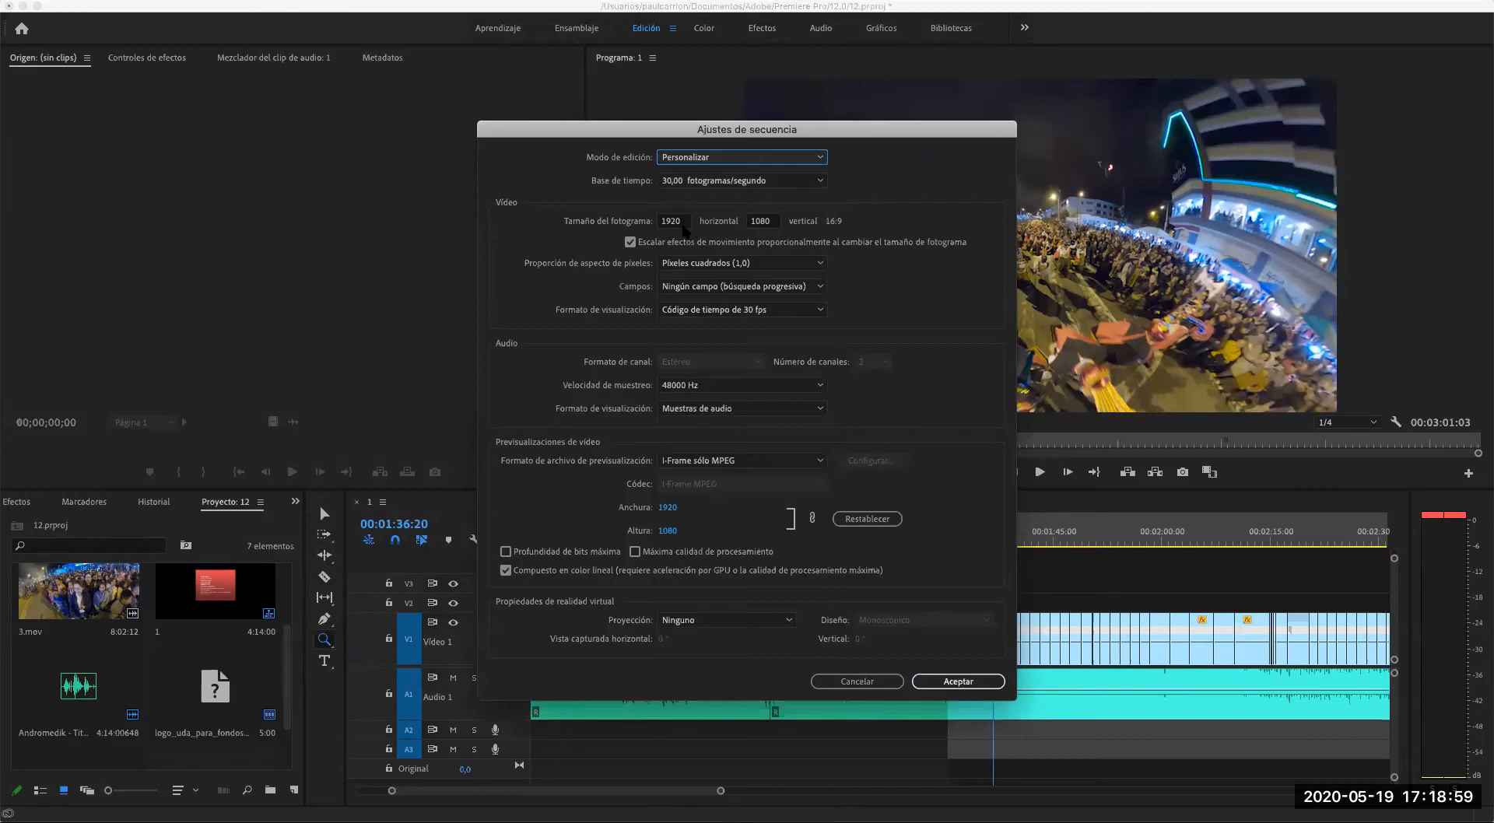
left_click_drag(685, 222, 641, 219)
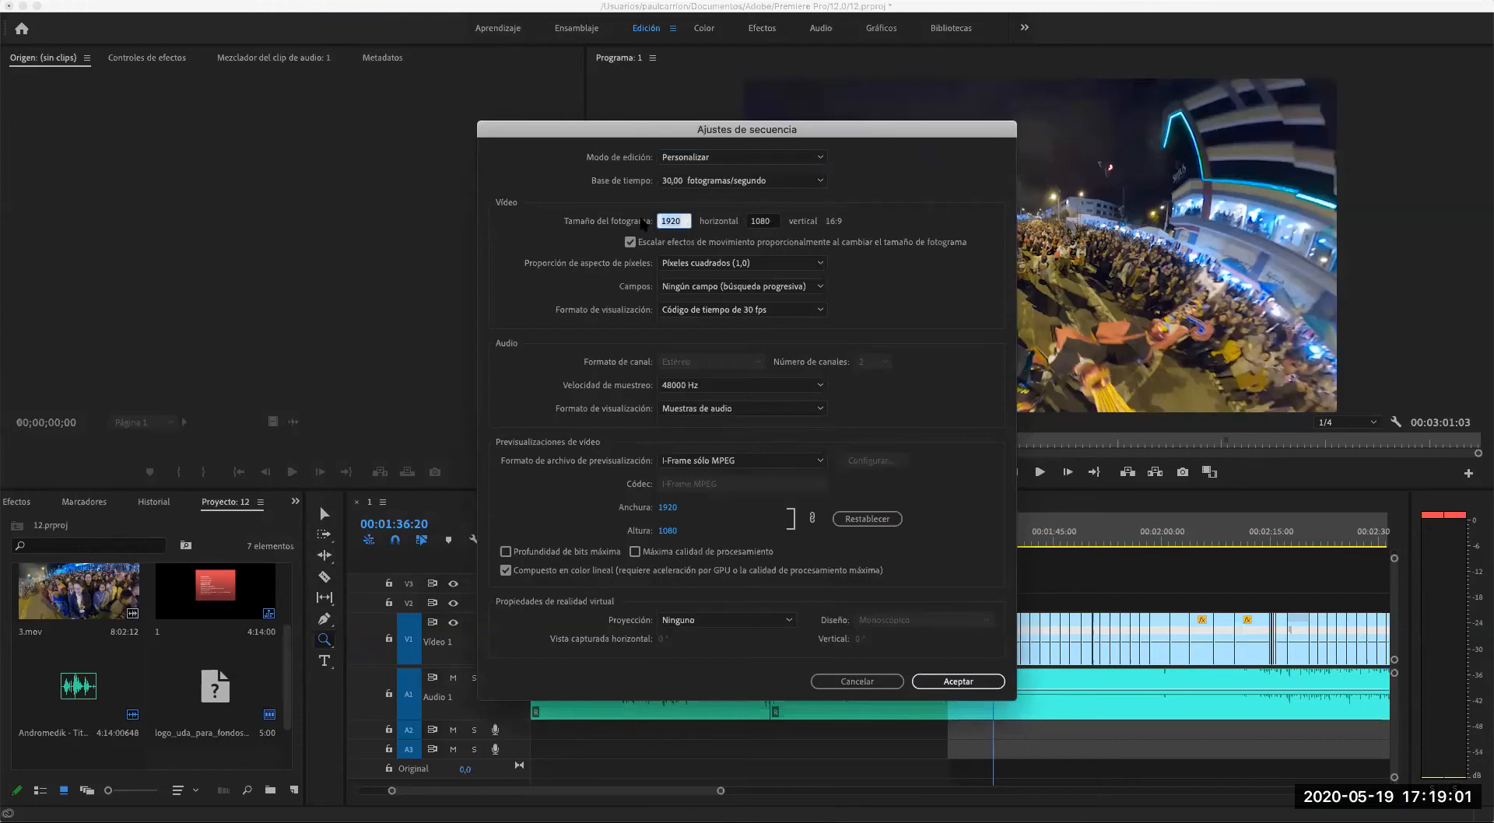
type("10")
key("Tab")
key("Tab")
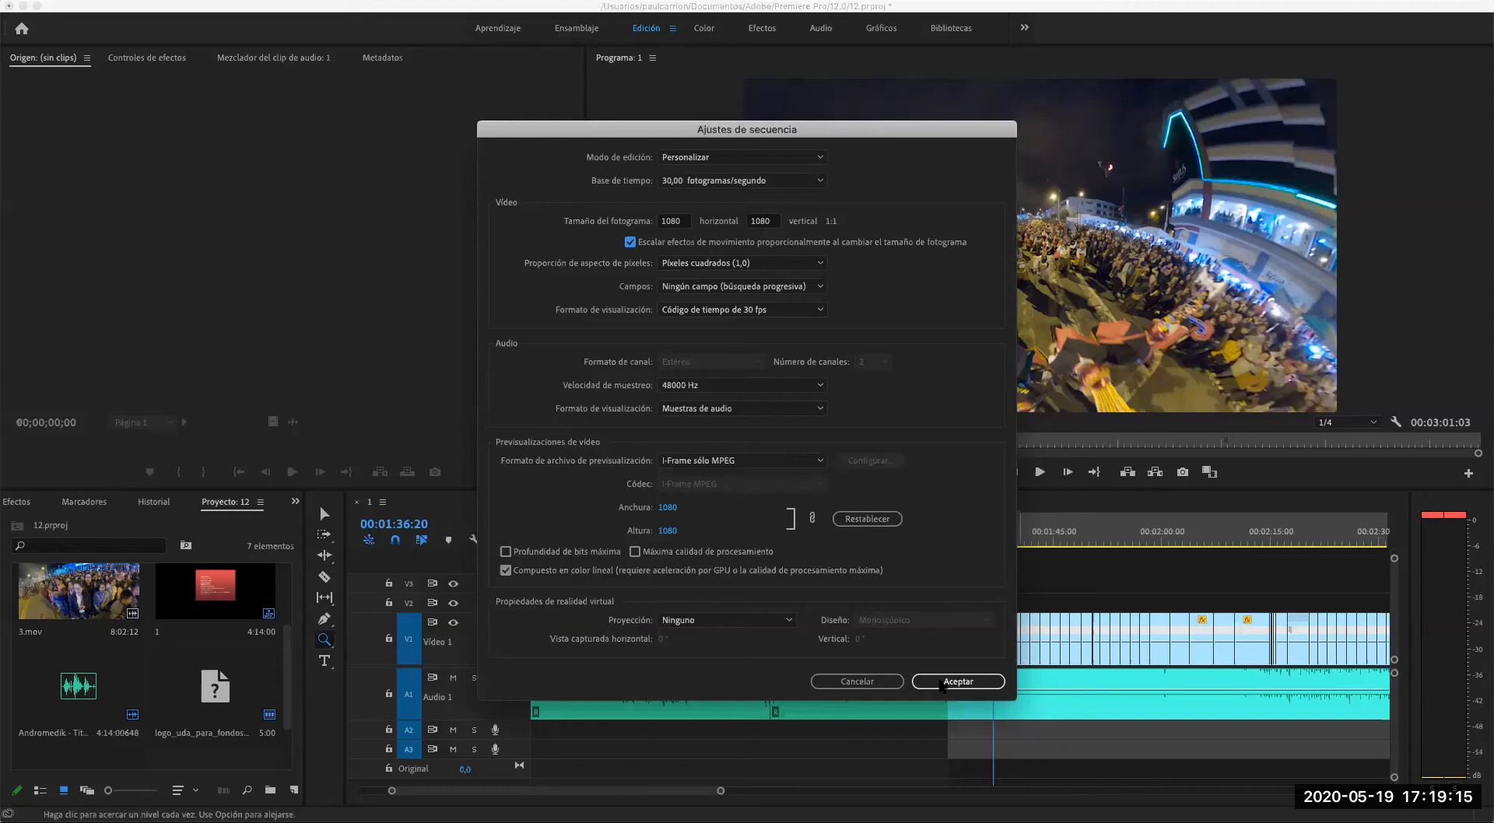
left_click(946, 682)
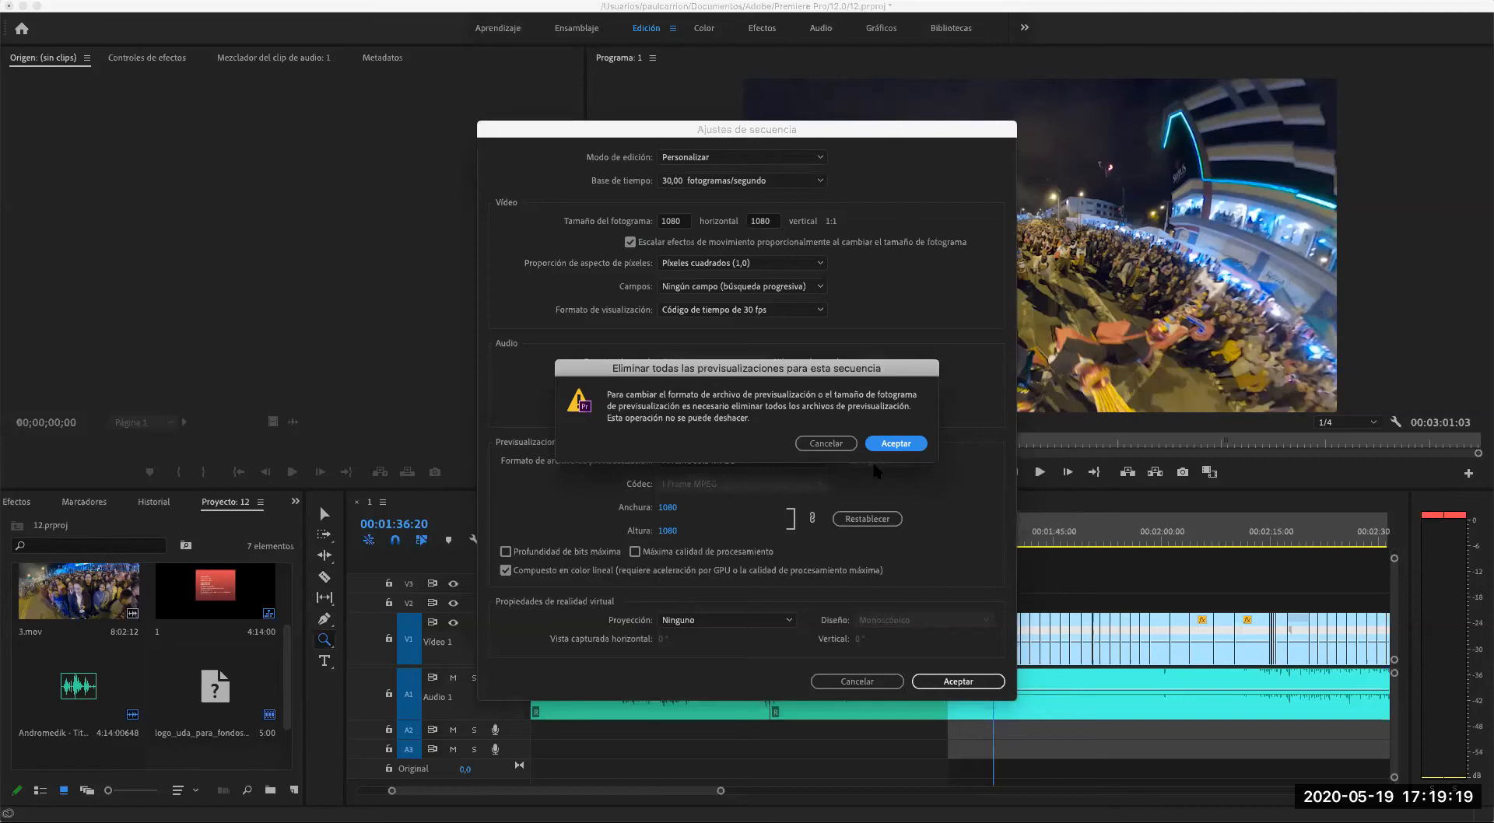
left_click(897, 448)
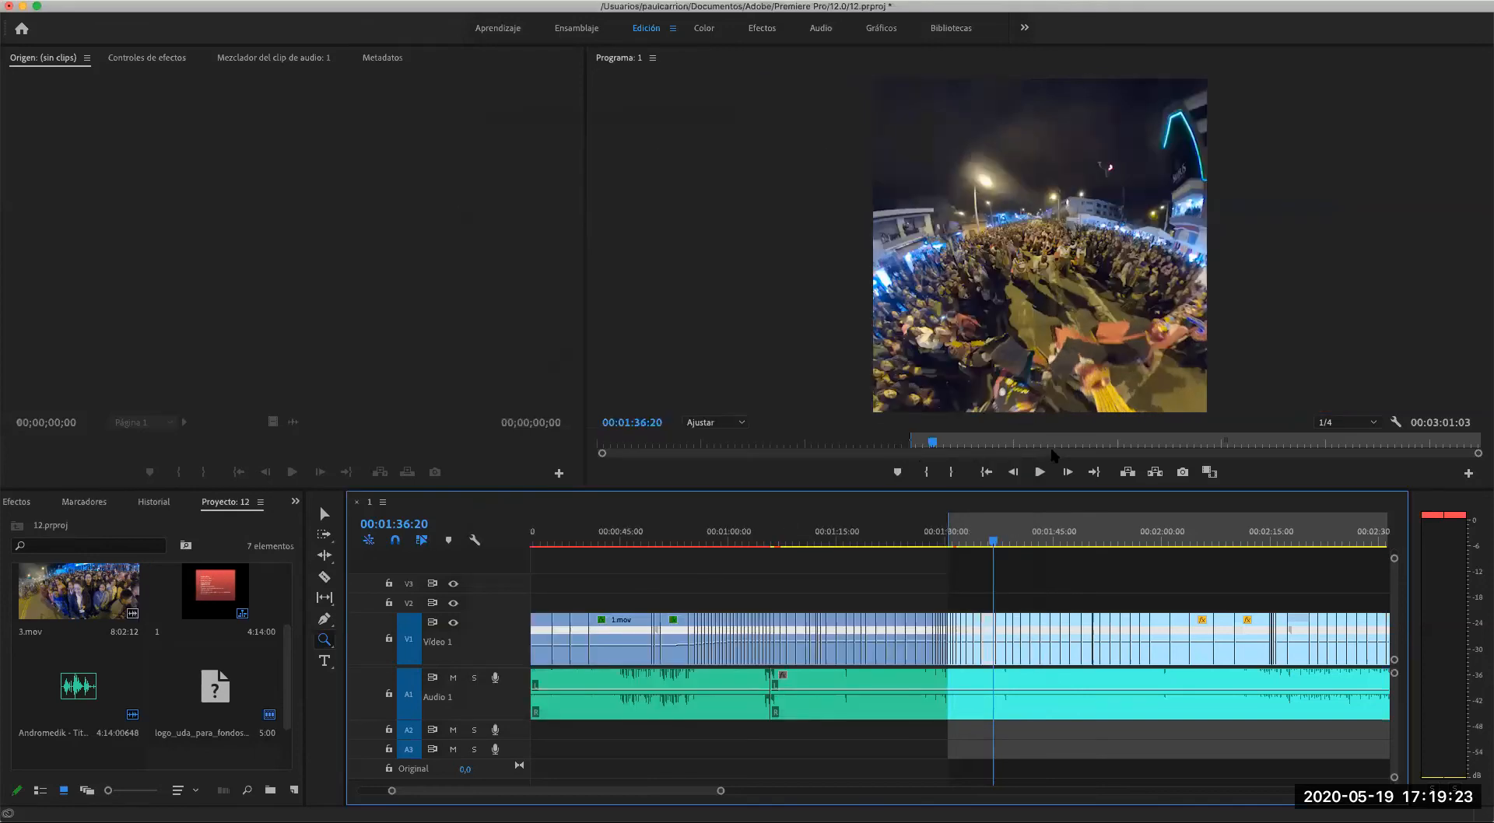
- Move the playhead to 00:01:38:21 and look at the effect controls of the V1 clip there
left_click(1002, 544)
left_click_drag(1002, 544, 1006, 545)
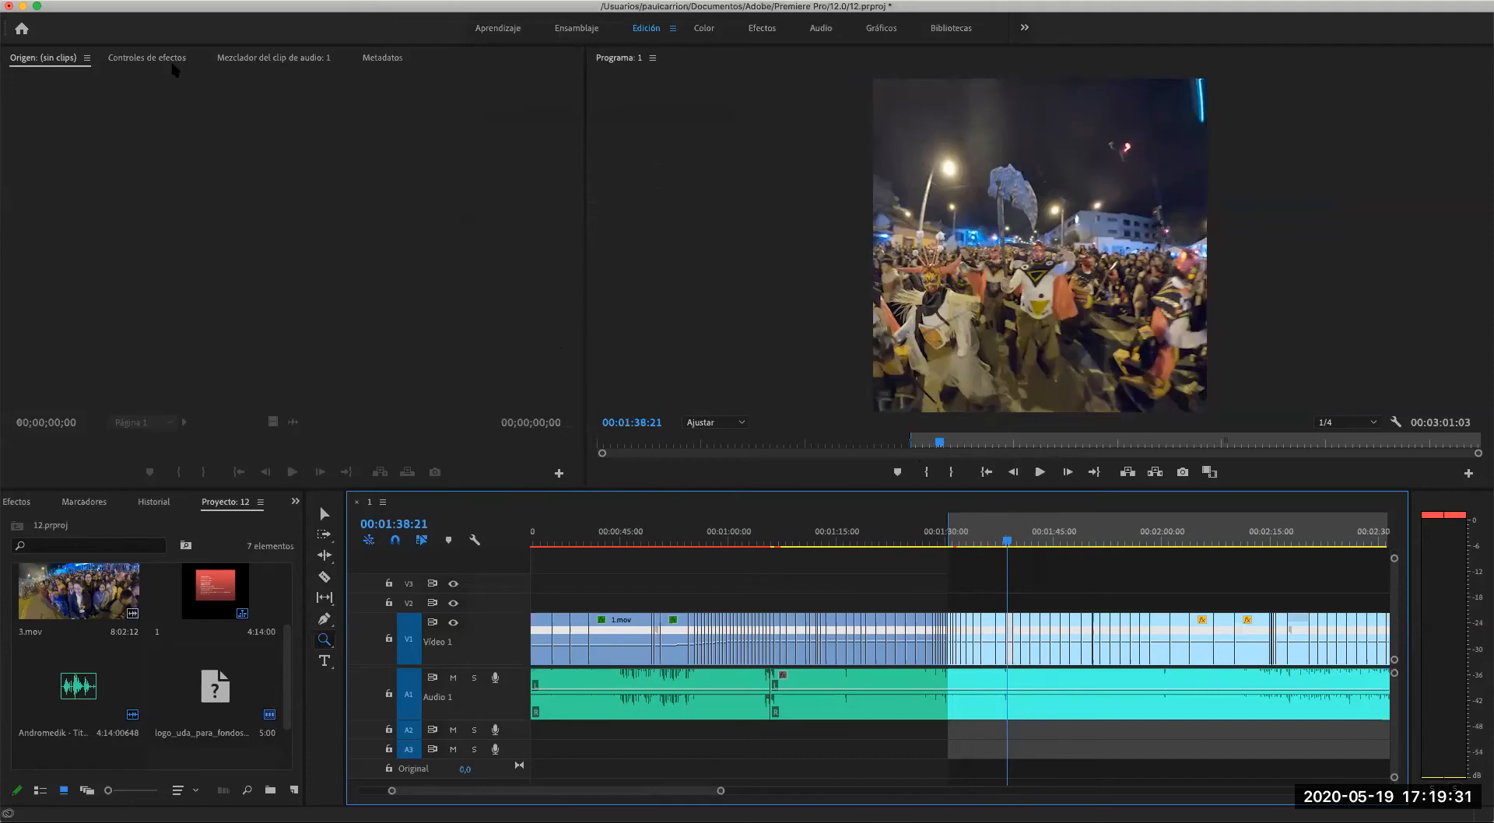
left_click(159, 63)
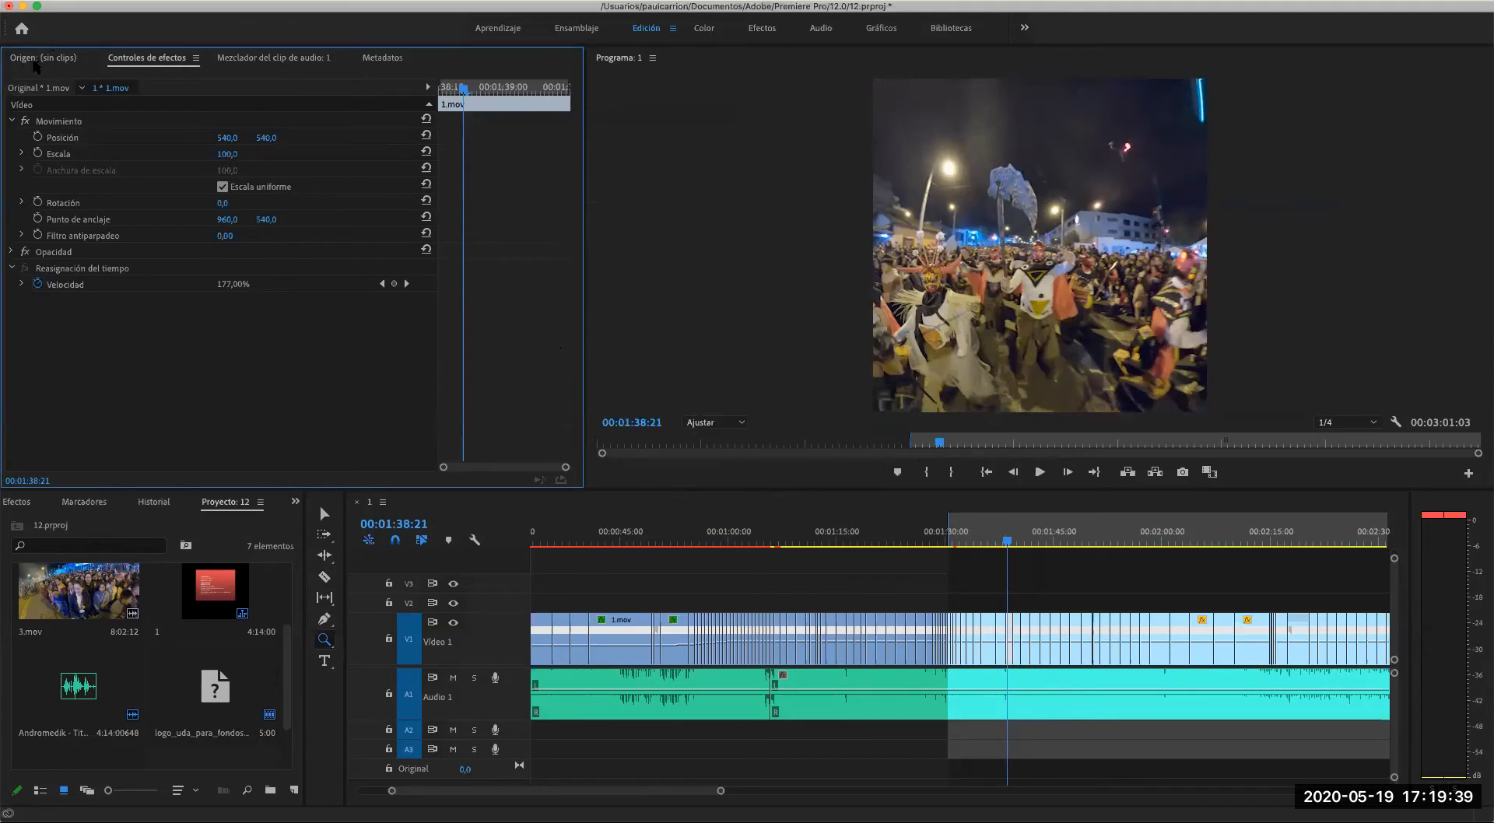
left_click(35, 64)
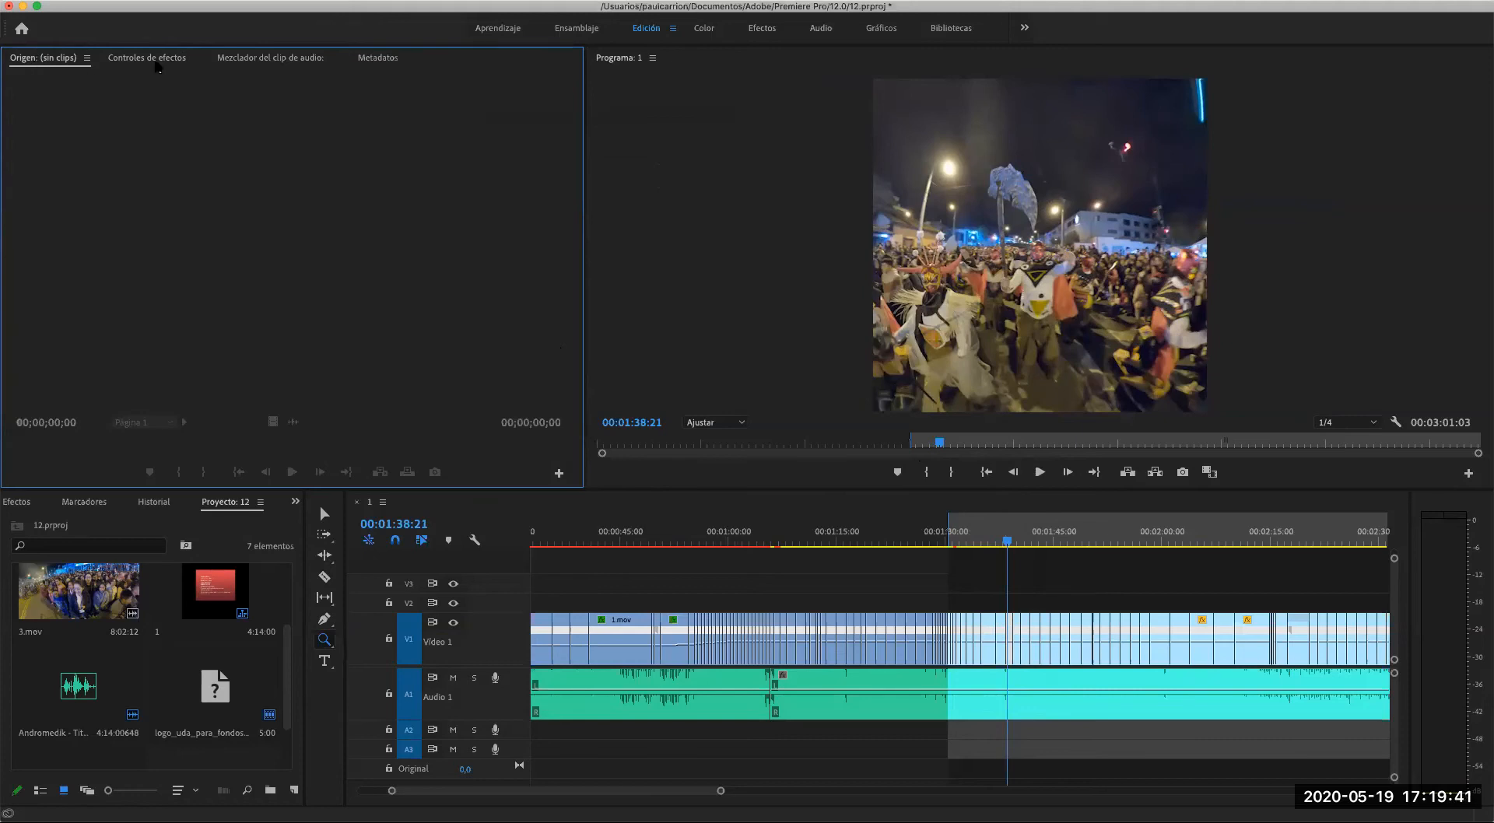
- Display the effect controls and select the V1 clip at 00:01:38:21 to see its motion settings
left_click(158, 62)
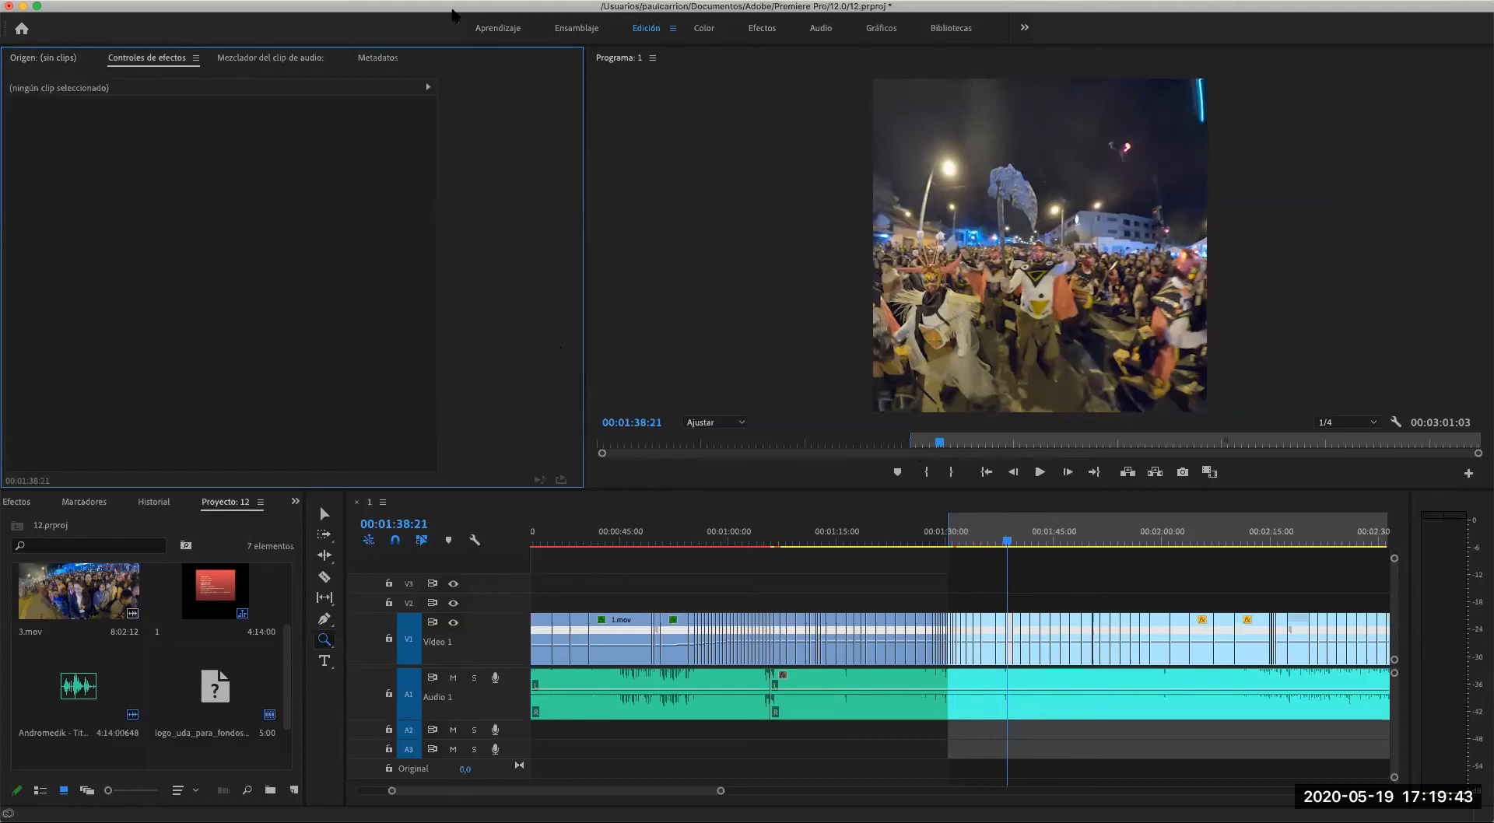
left_click(513, 8)
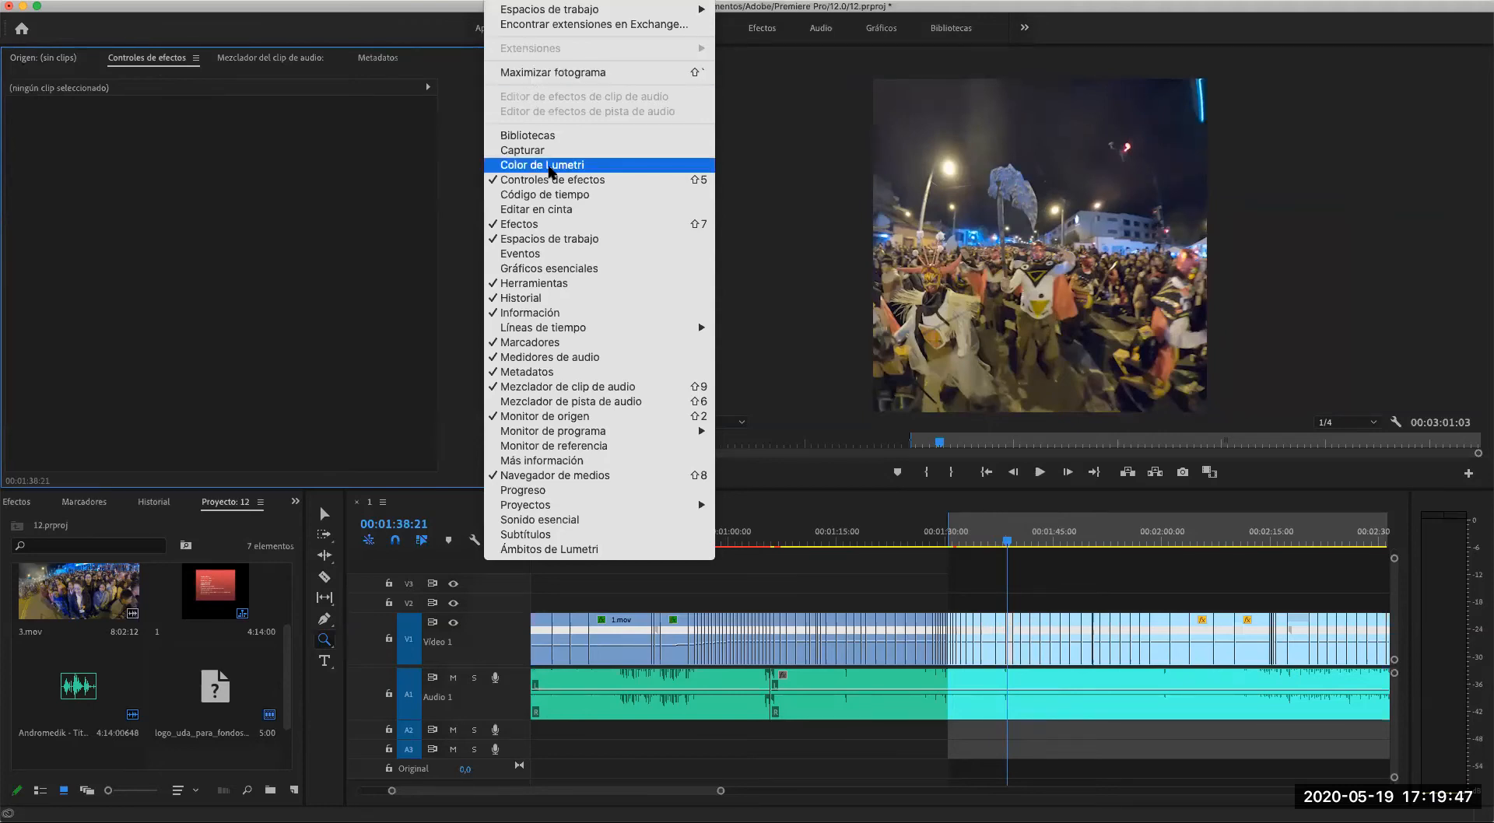
left_click(548, 182)
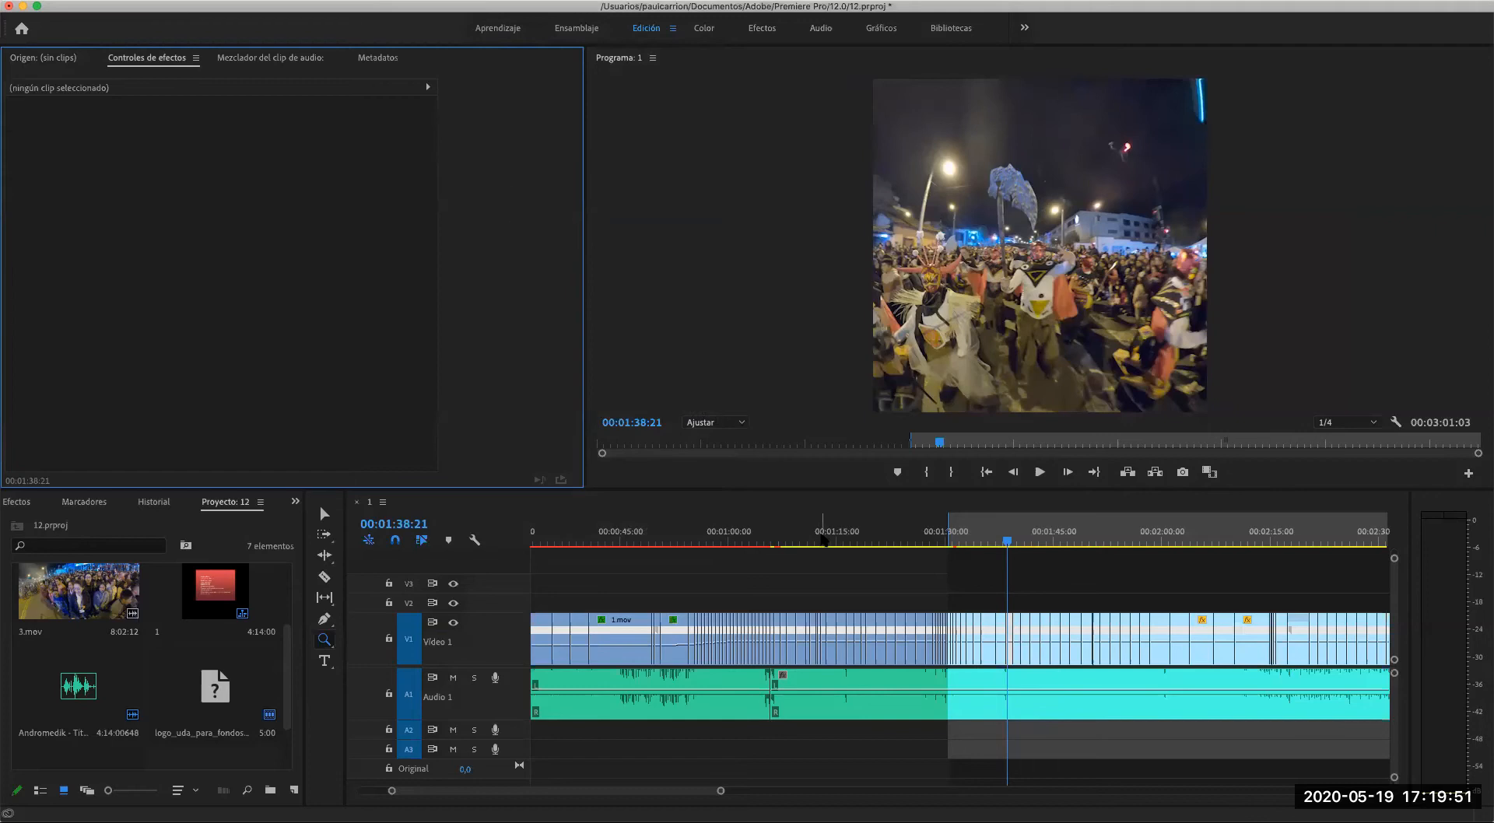
key("v")
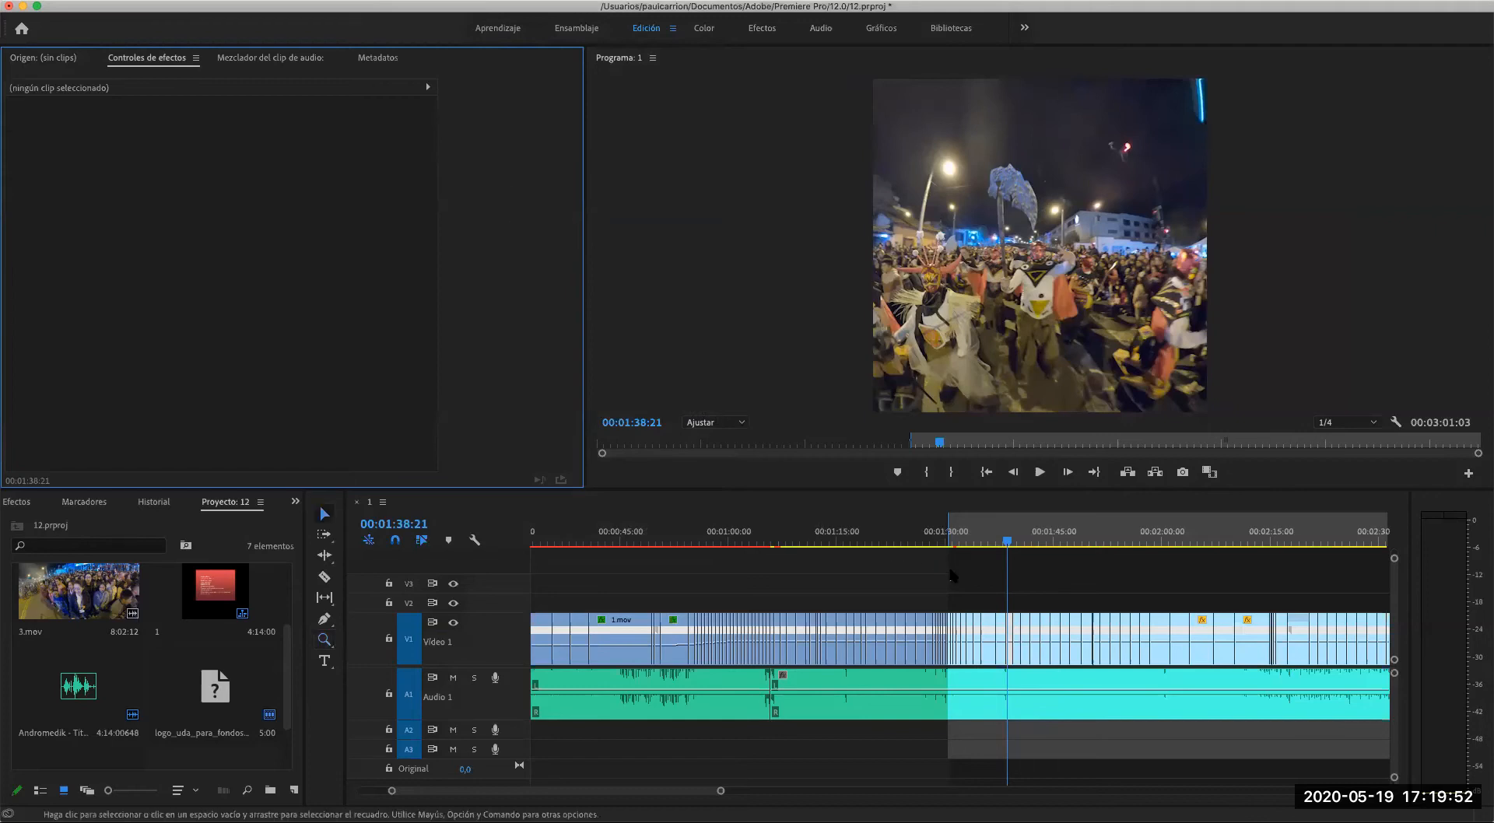
left_click(1000, 635)
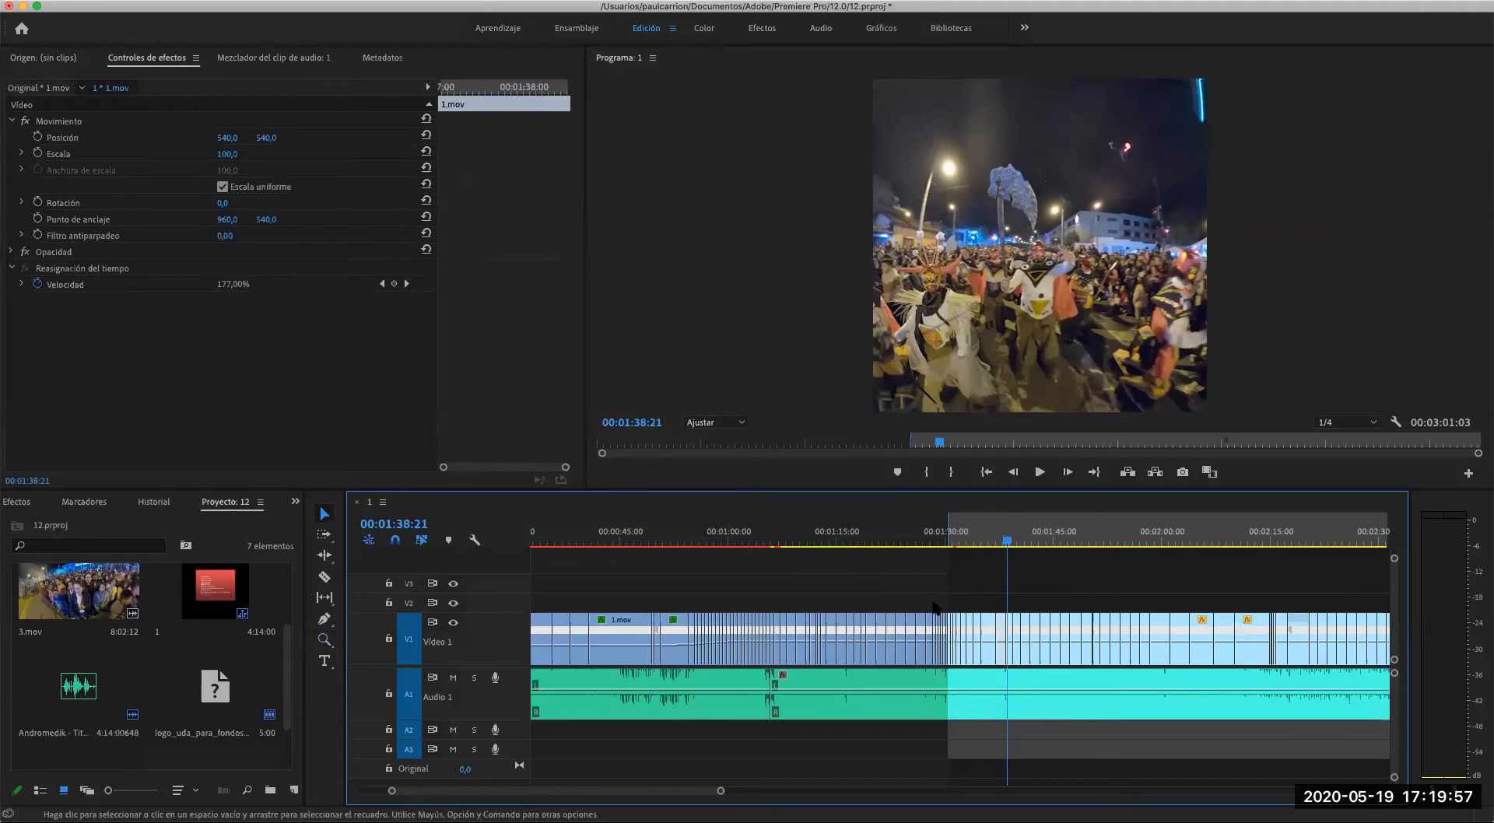
- Set the selected clip's uniform scale to 83 and check the reframing around 00:01:37:25
left_click(234, 155)
left_click_drag(234, 155, 239, 155)
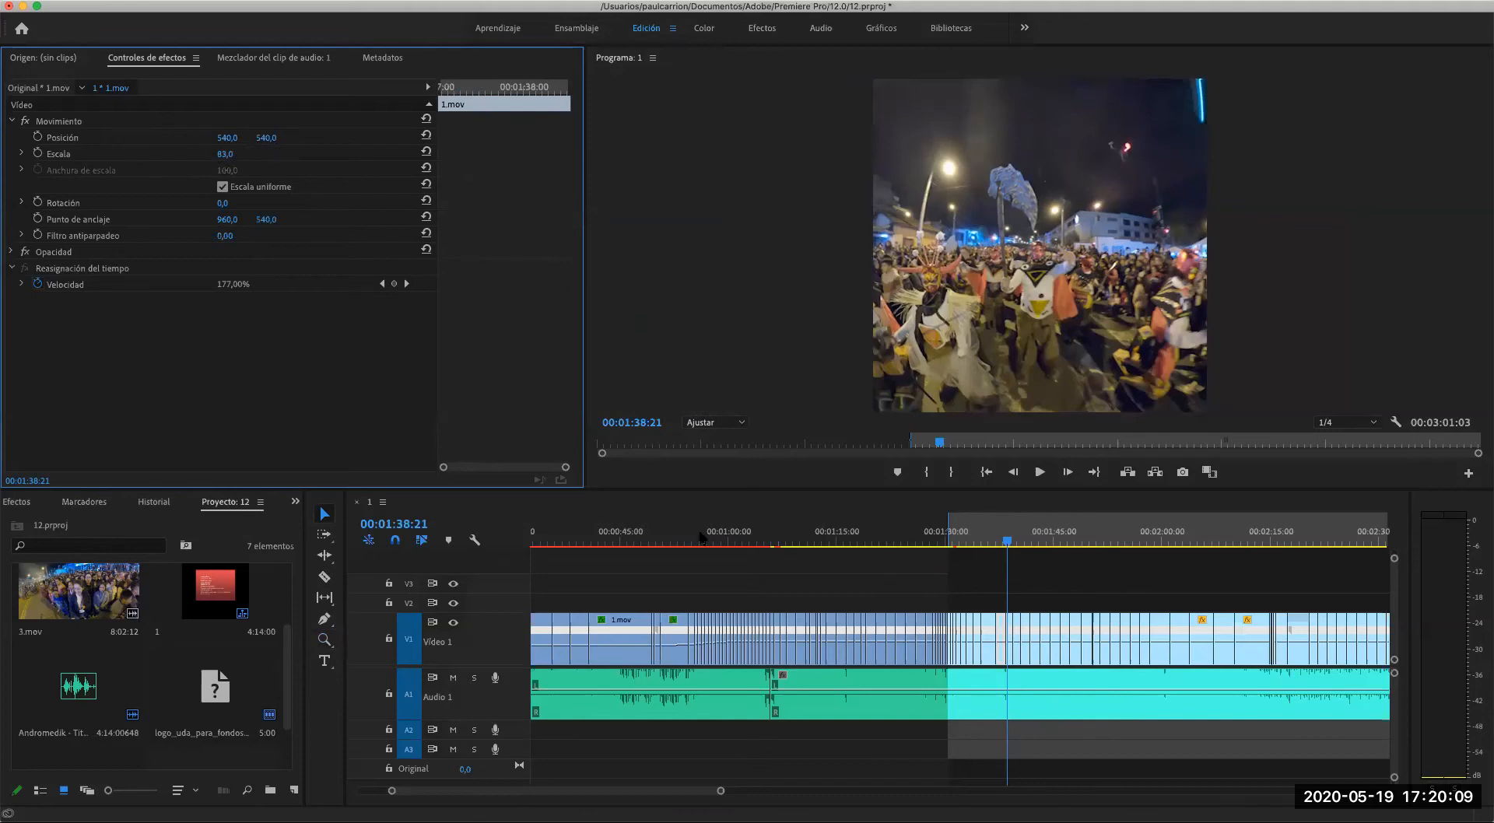
left_click(1004, 544)
left_click_drag(1004, 545, 1000, 545)
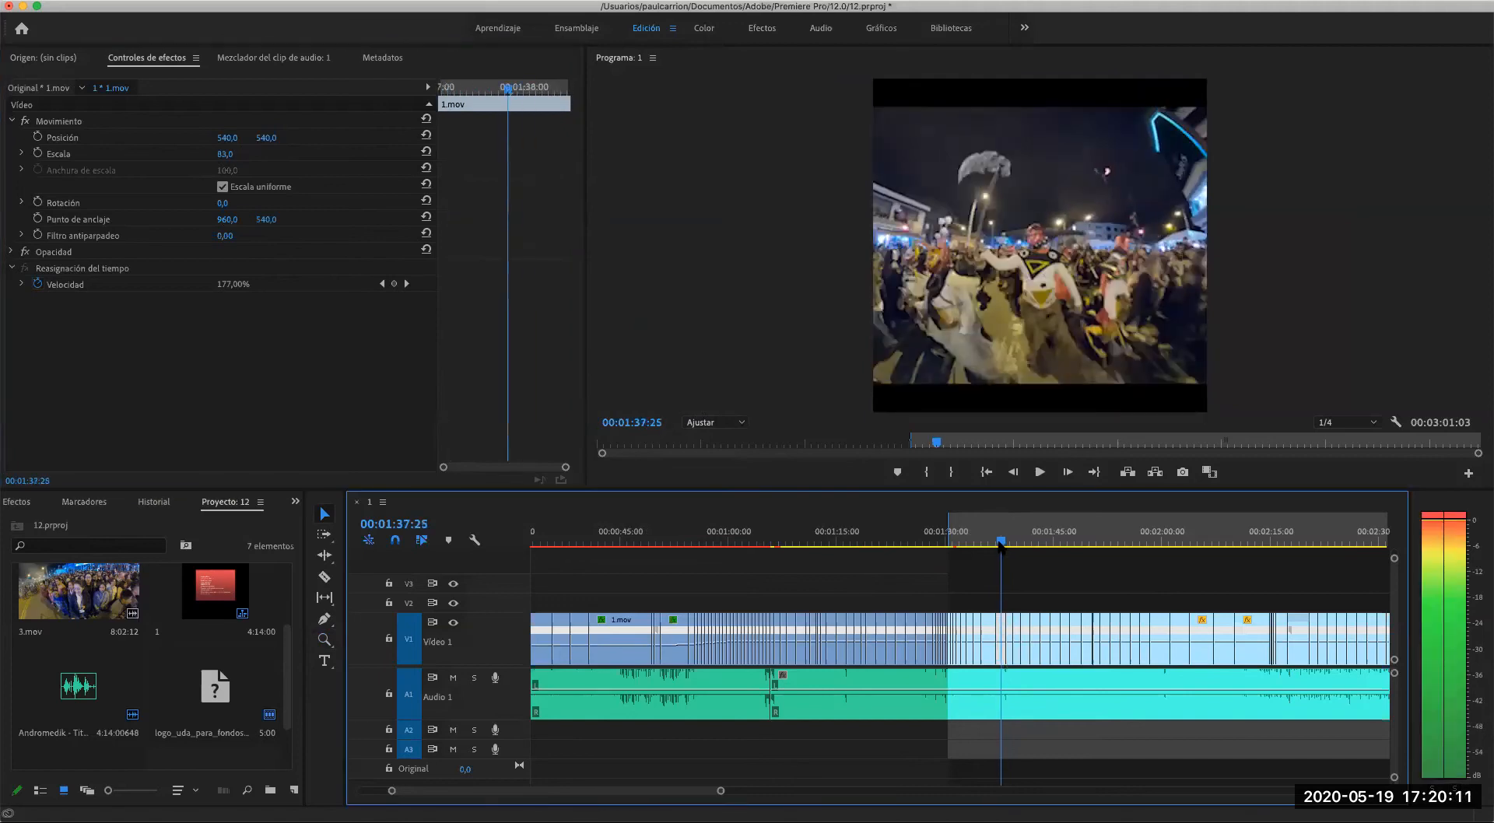
- Turn off uniform scaling for the clip and set its scale height to 100
left_click_drag(234, 158, 233, 158)
left_click(222, 187)
left_click_drag(239, 154, 239, 155)
left_click(239, 154)
type("1")
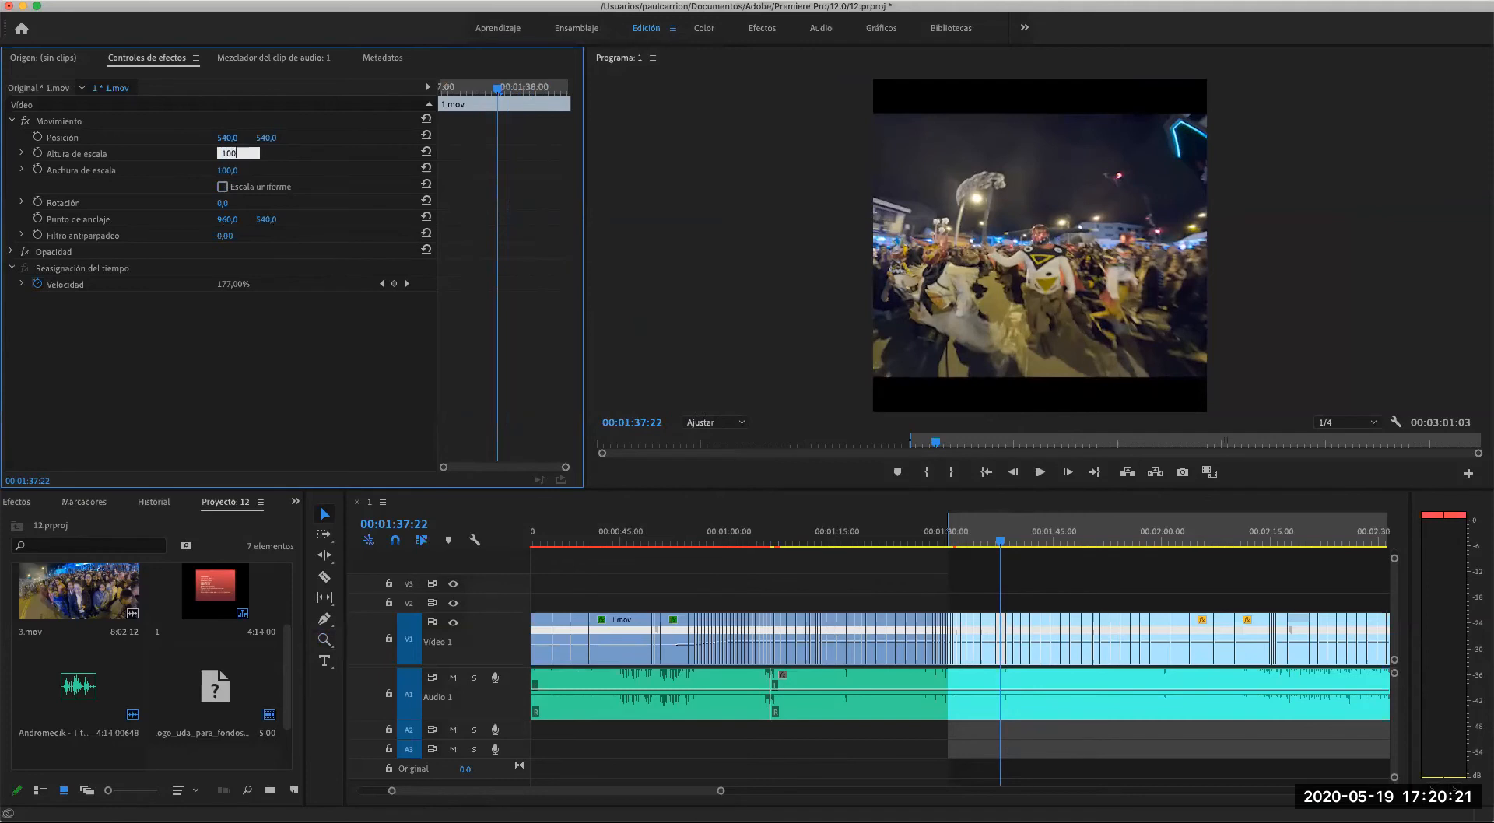
type("00")
key("Tab")
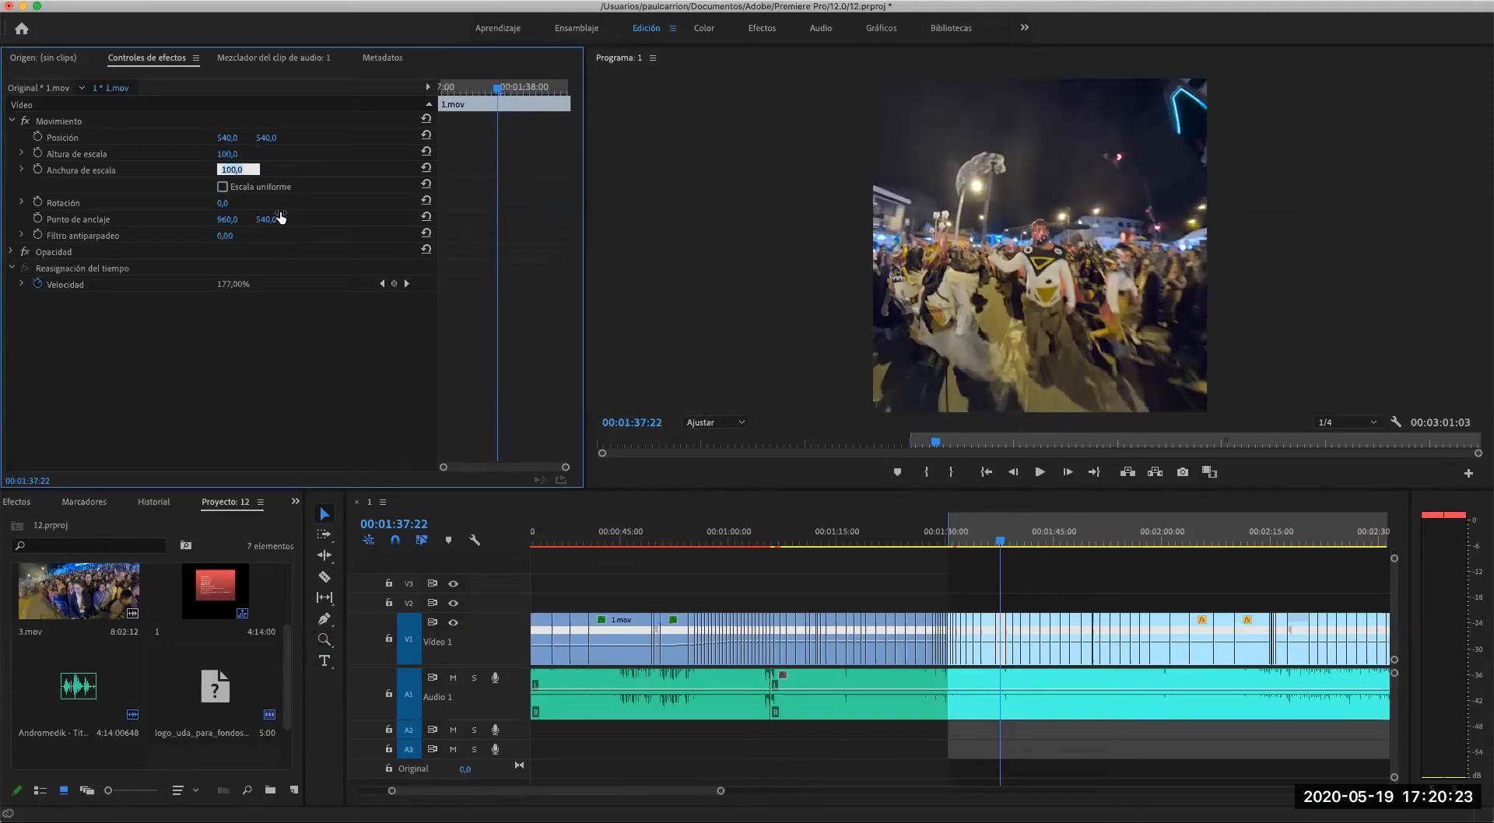
- Scrub through the following clips to 00:01:44:25 and check how they fill the square frame
left_click(998, 543)
left_click_drag(999, 545, 1050, 547)
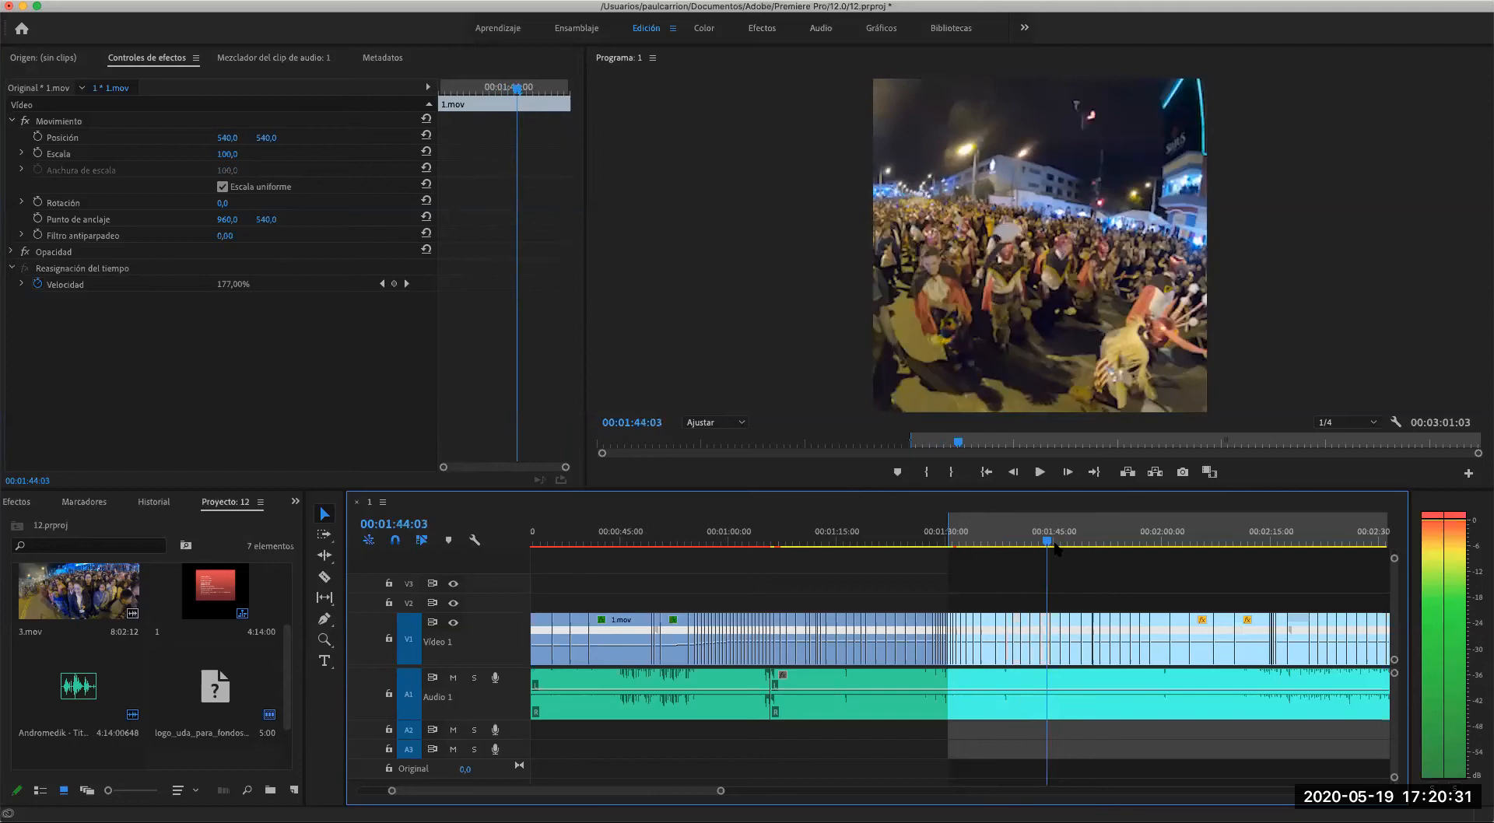
left_click(1054, 545)
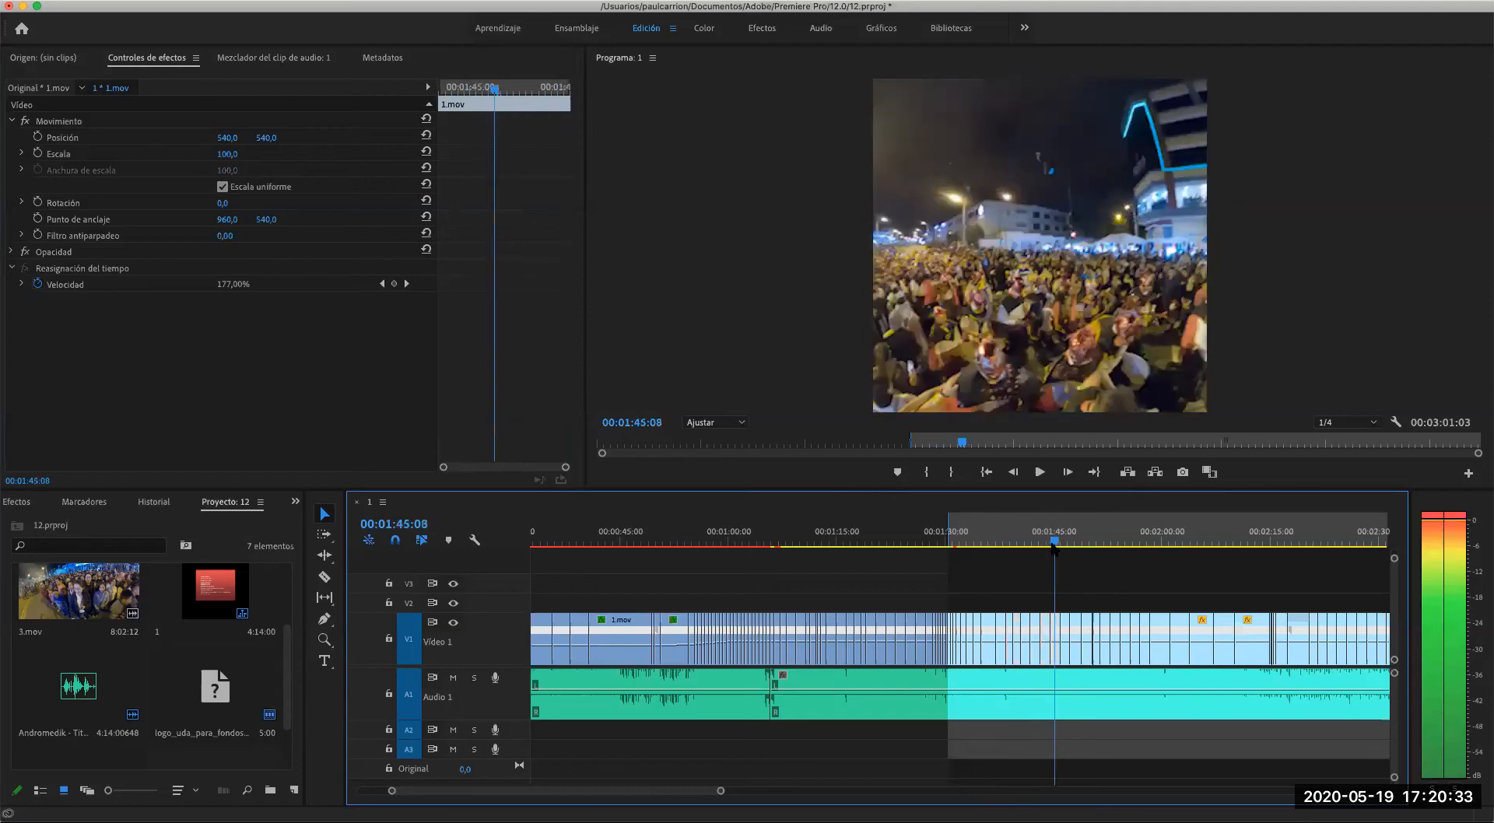
left_click_drag(1055, 545, 1052, 545)
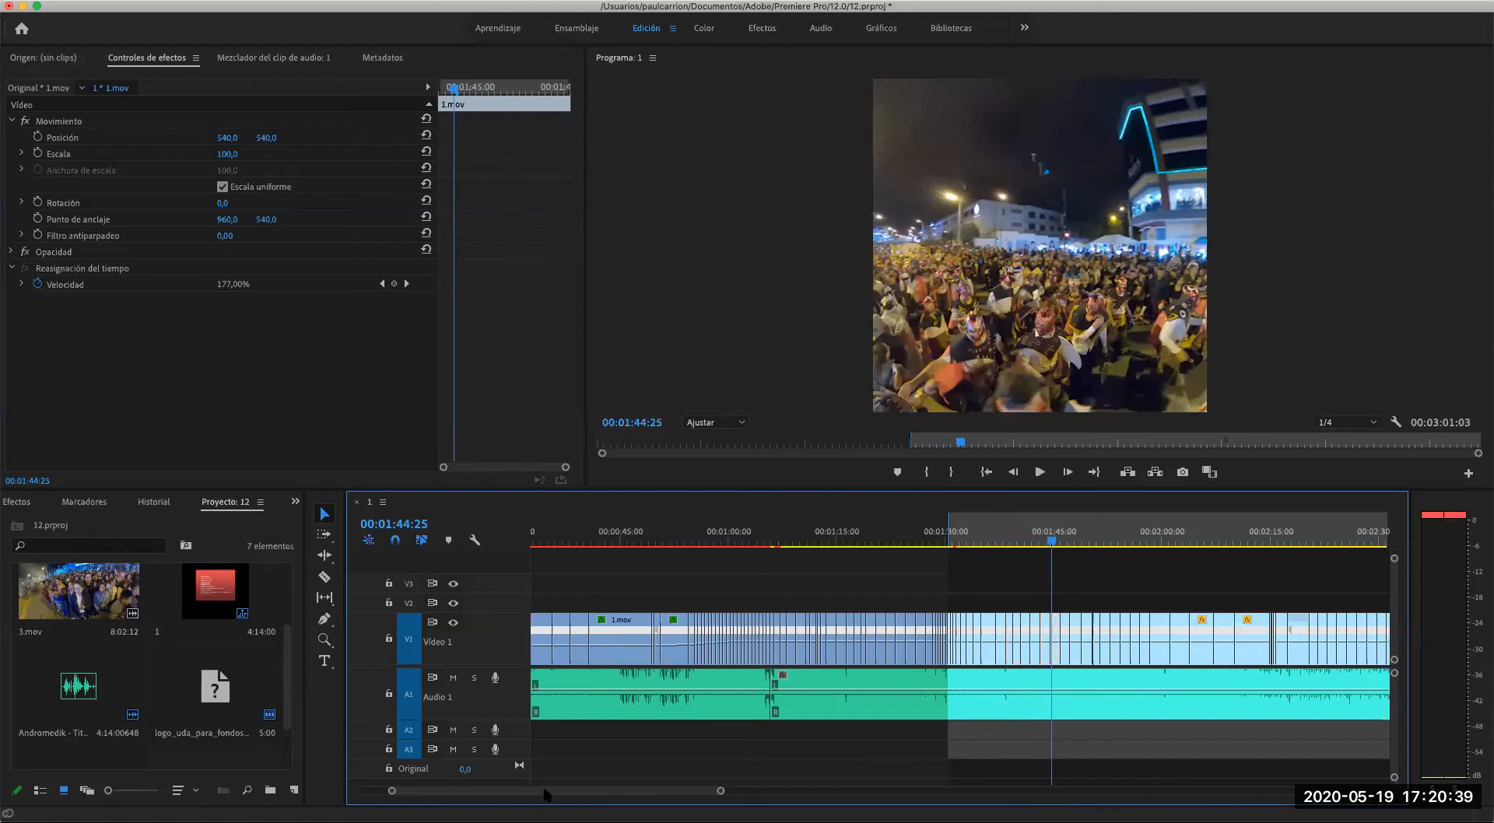
- Scrub back through the opening clips and place the playhead at 00:00:00:00
scroll(547, 794, "left", 3)
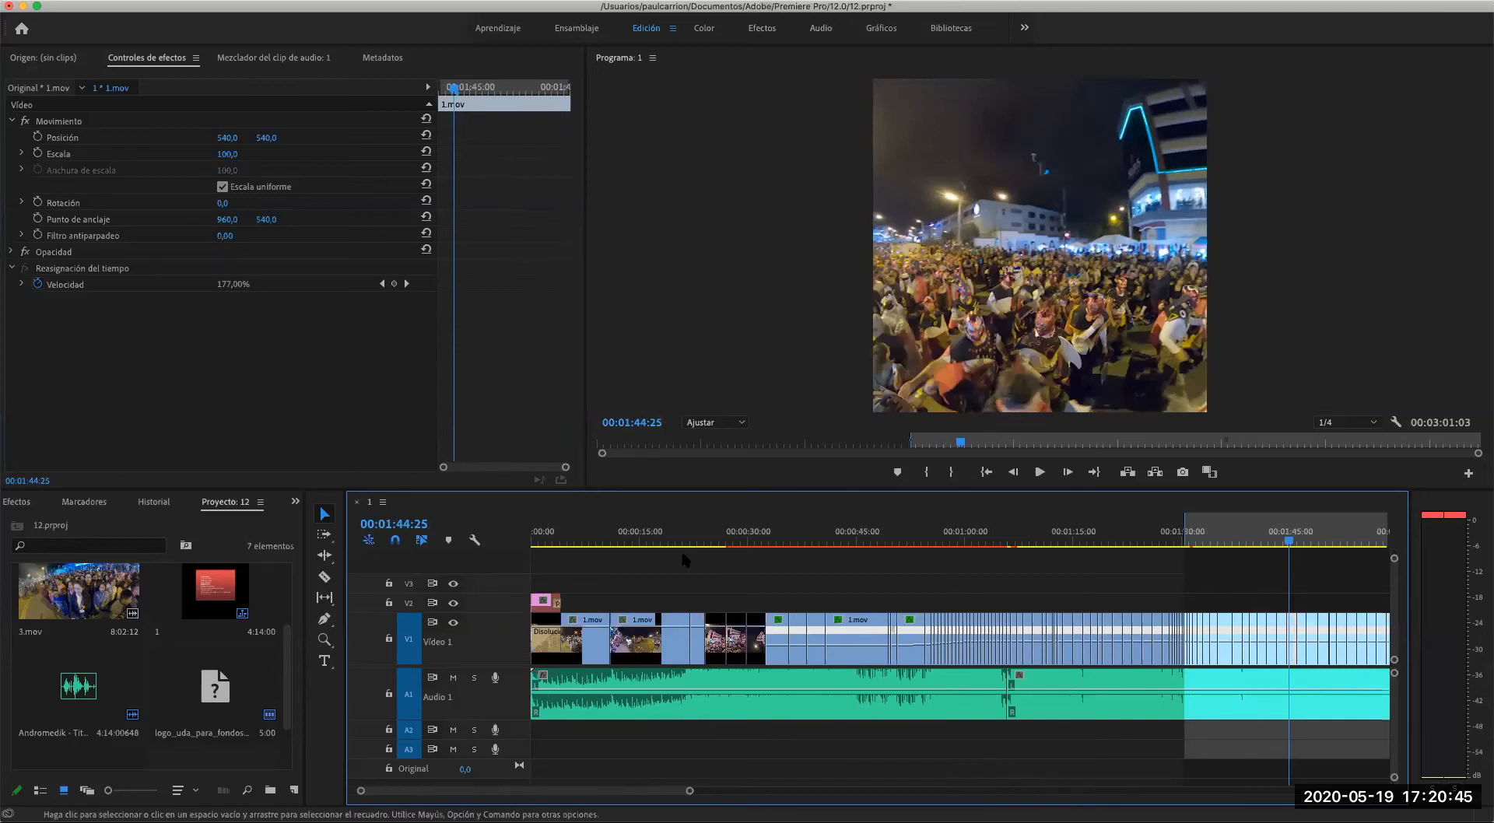
left_click(609, 541)
left_click_drag(610, 541, 547, 545)
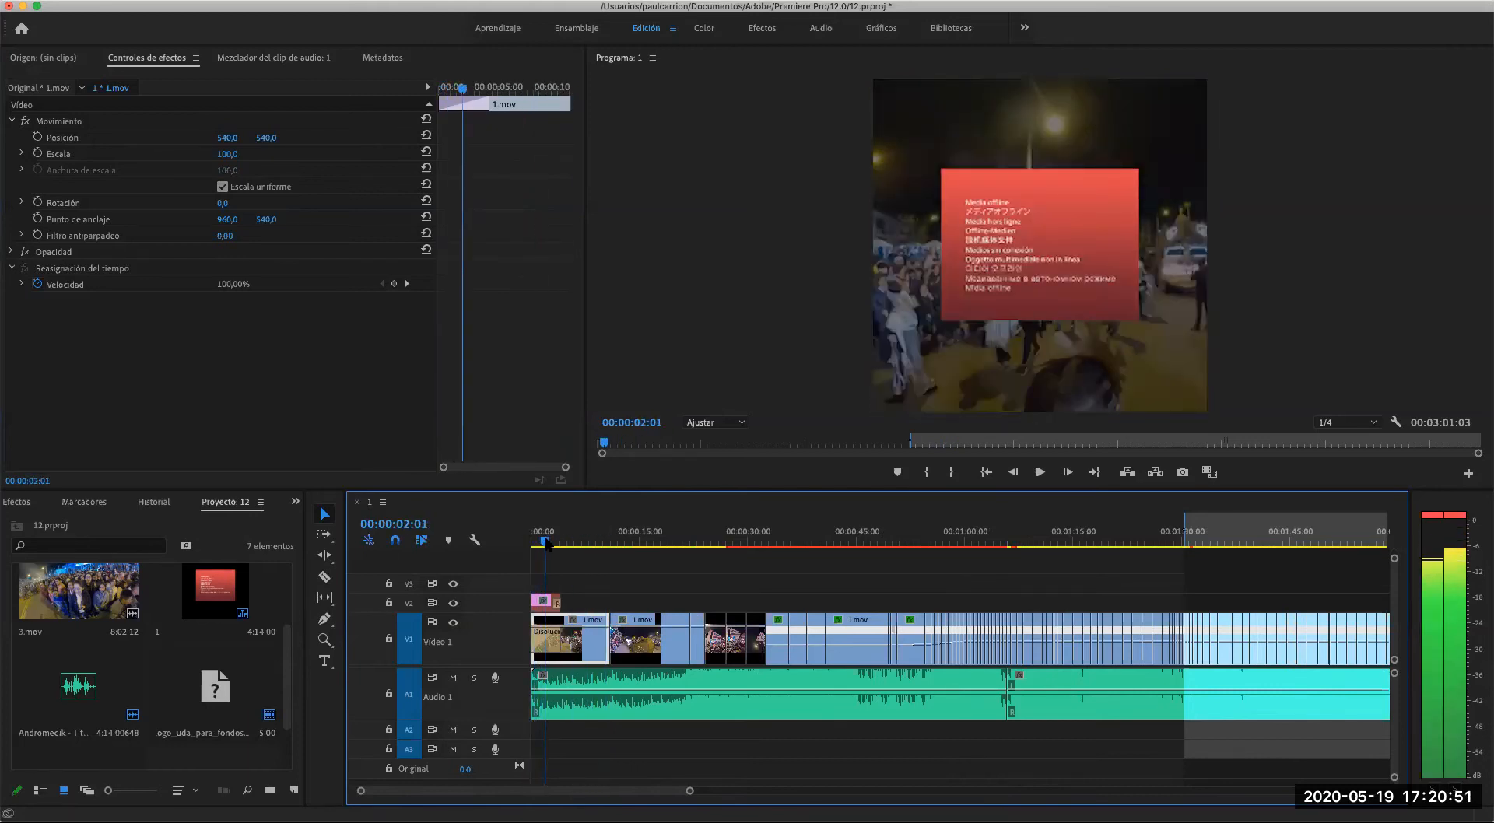
left_click_drag(547, 543, 533, 543)
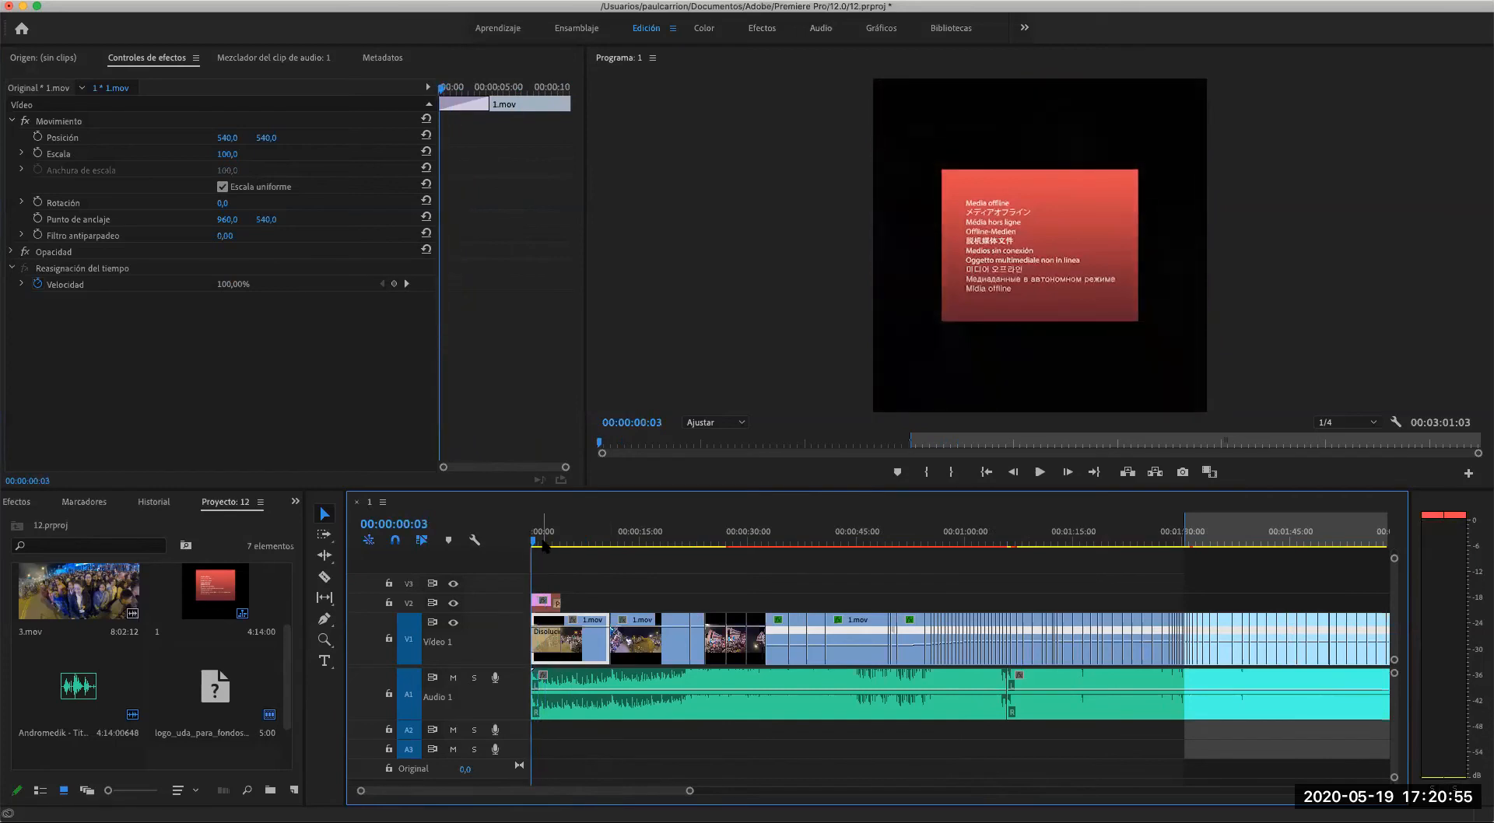
left_click(533, 544)
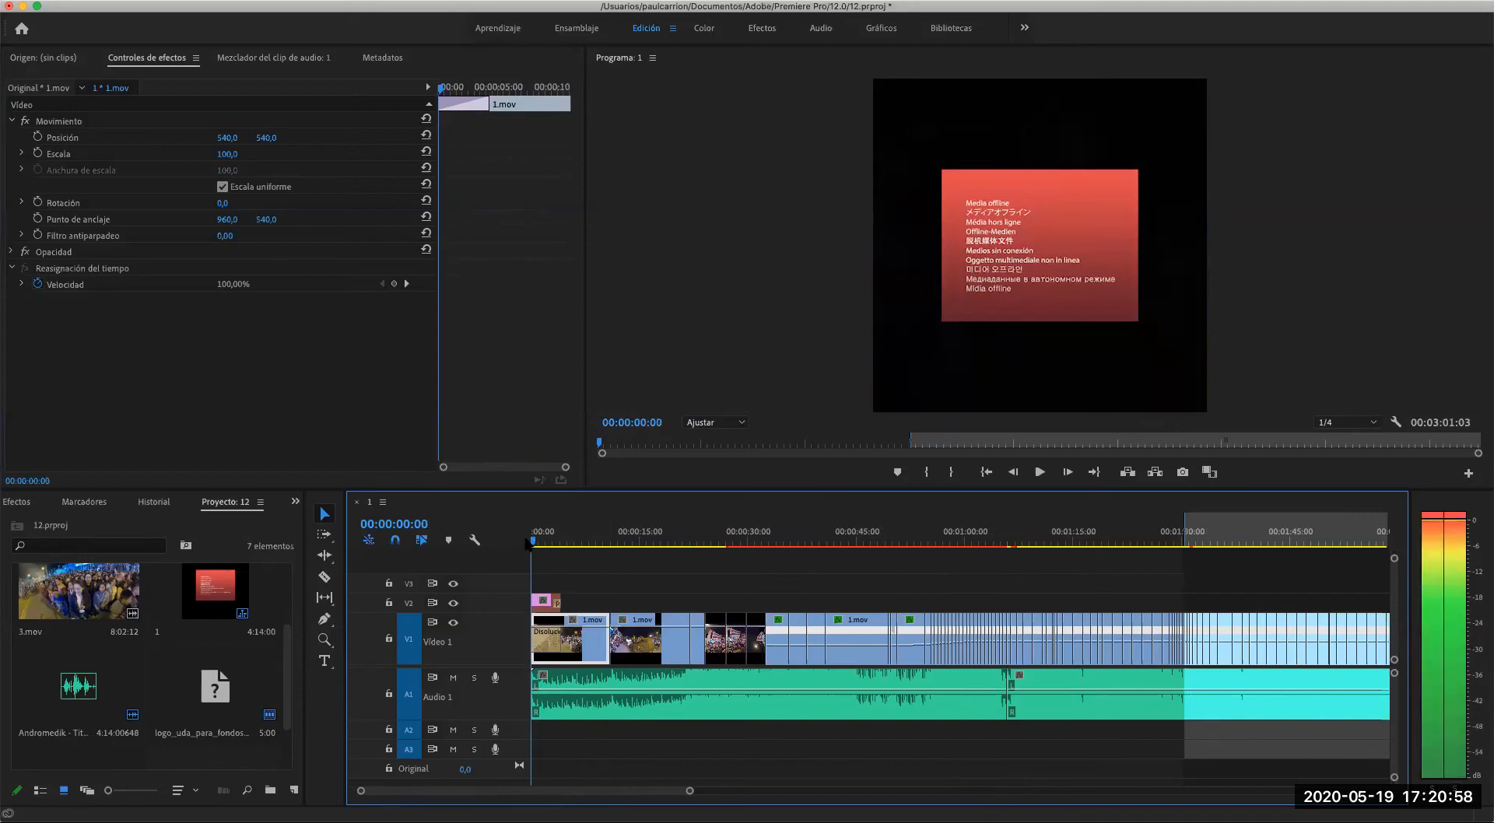
- Select the first music clip on A1 and make the Audio 1 track slightly taller, keeping the playhead at the start
left_click(711, 688)
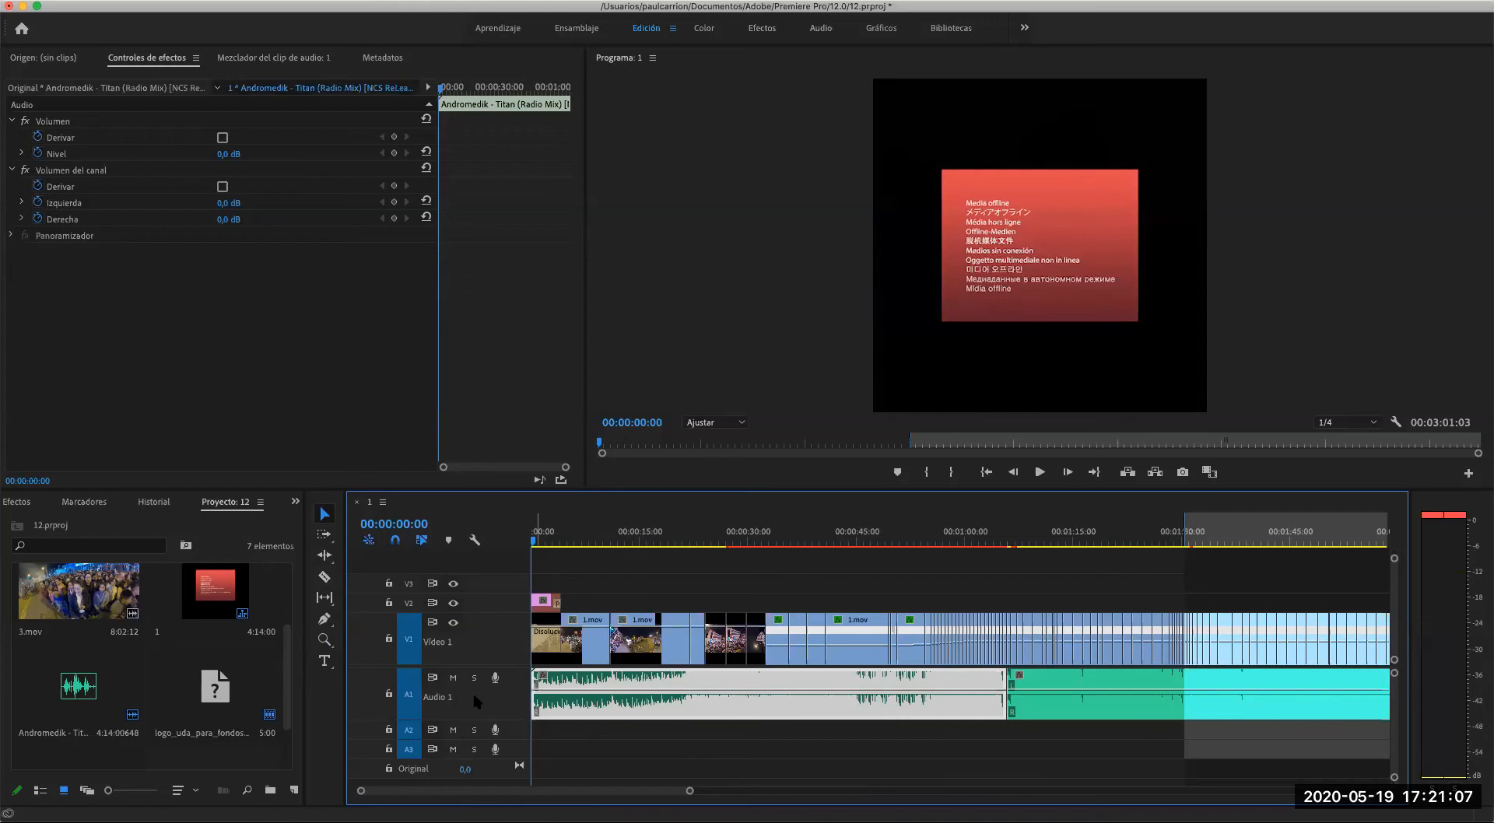
left_click_drag(489, 720, 490, 727)
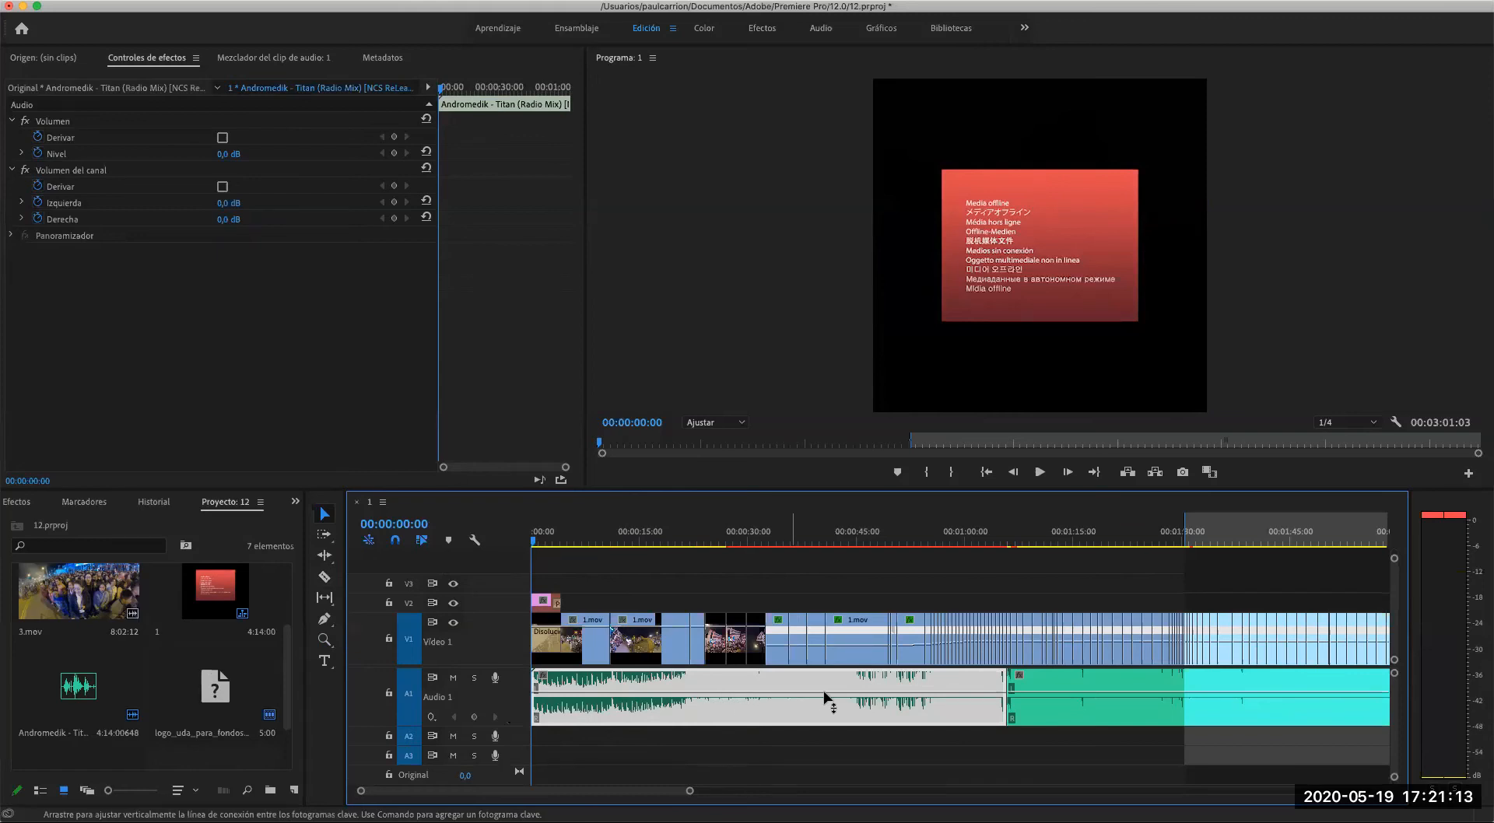
key("space")
left_click(534, 544)
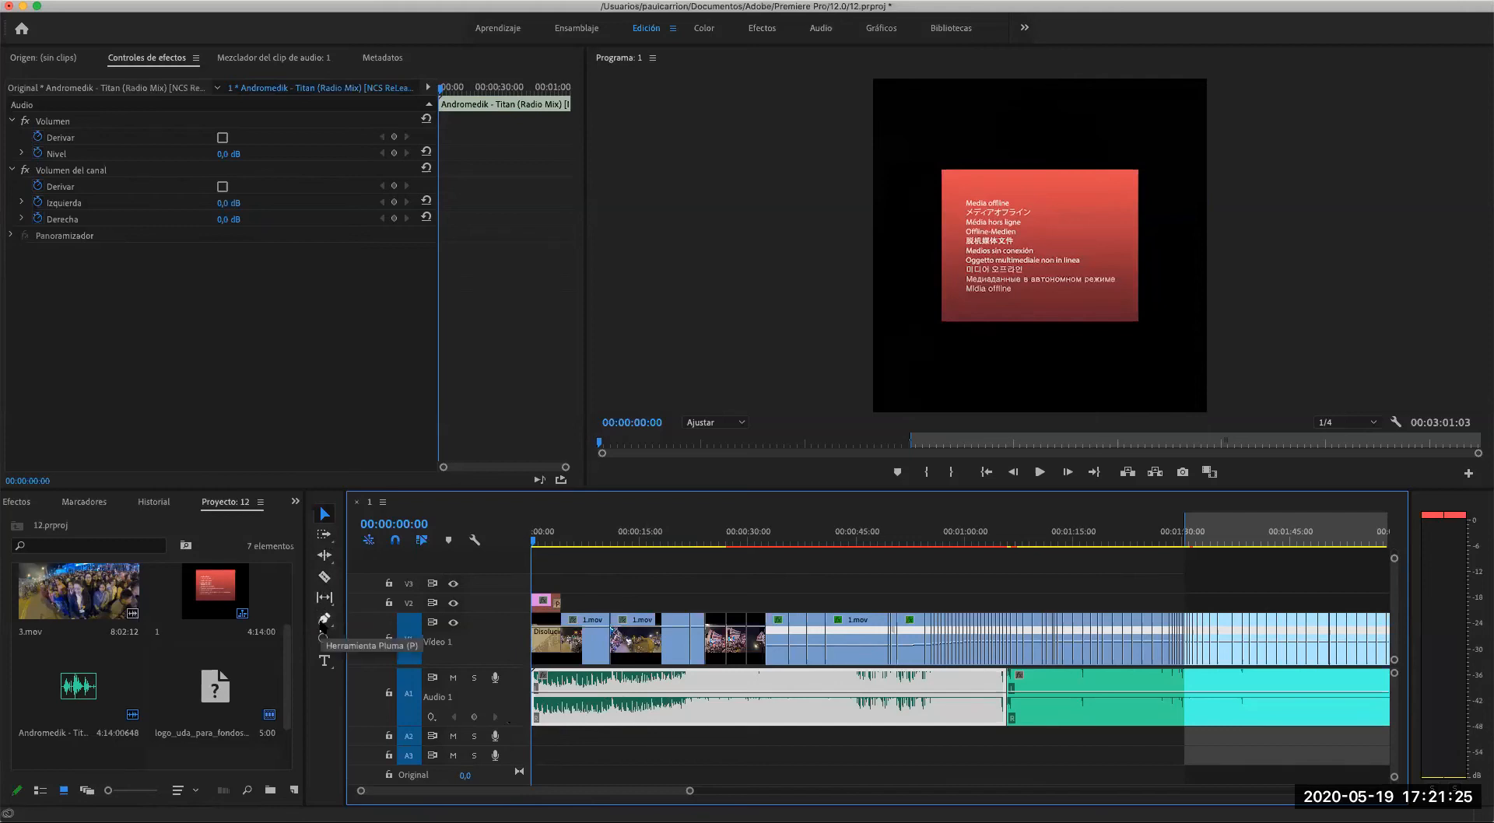
- Add a volume keyframe with the Pen tool at the very start of the first music clip
left_click(324, 621)
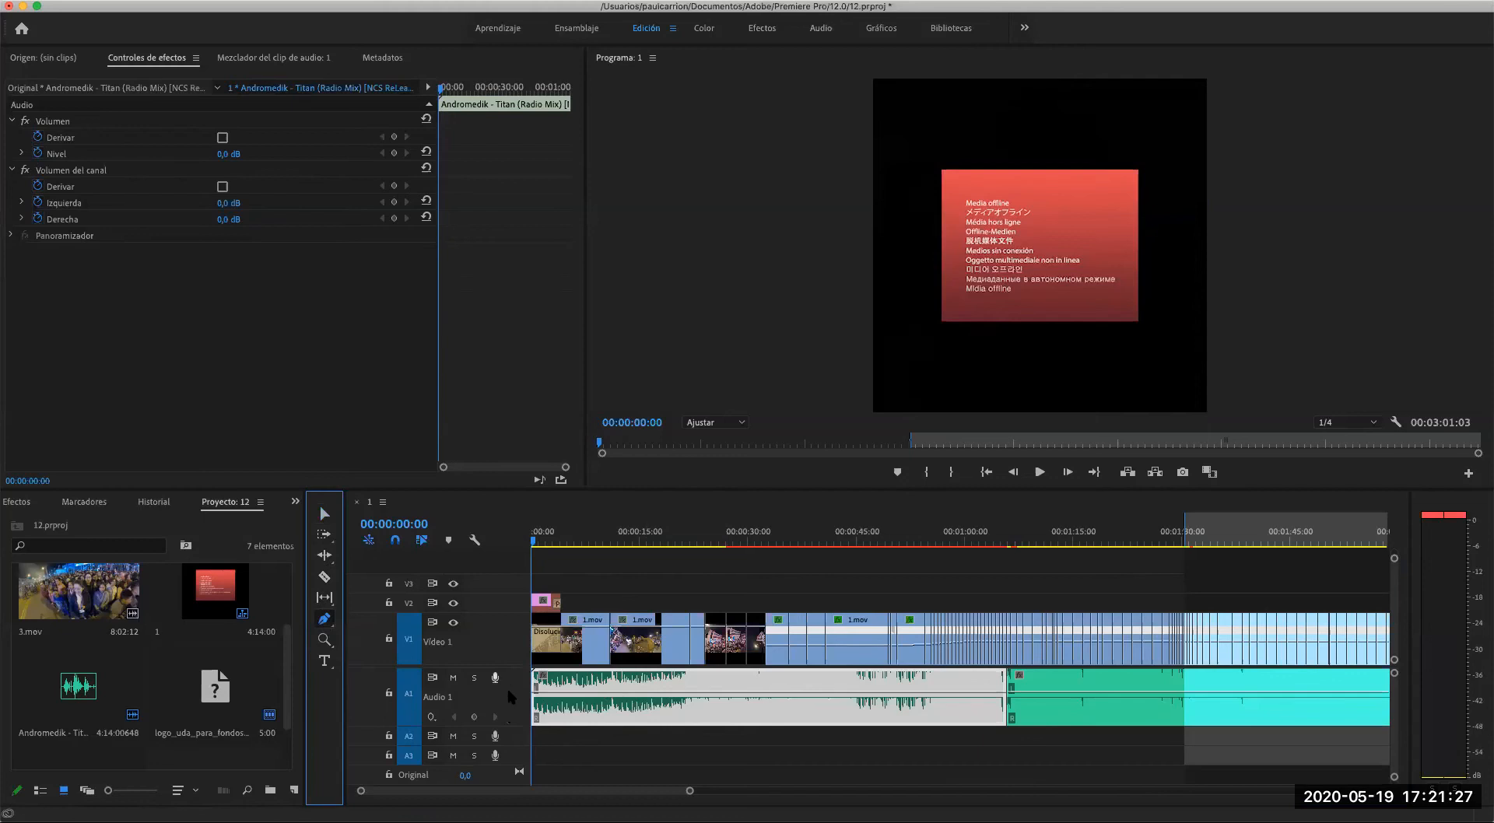
left_click(551, 692)
left_click(534, 692)
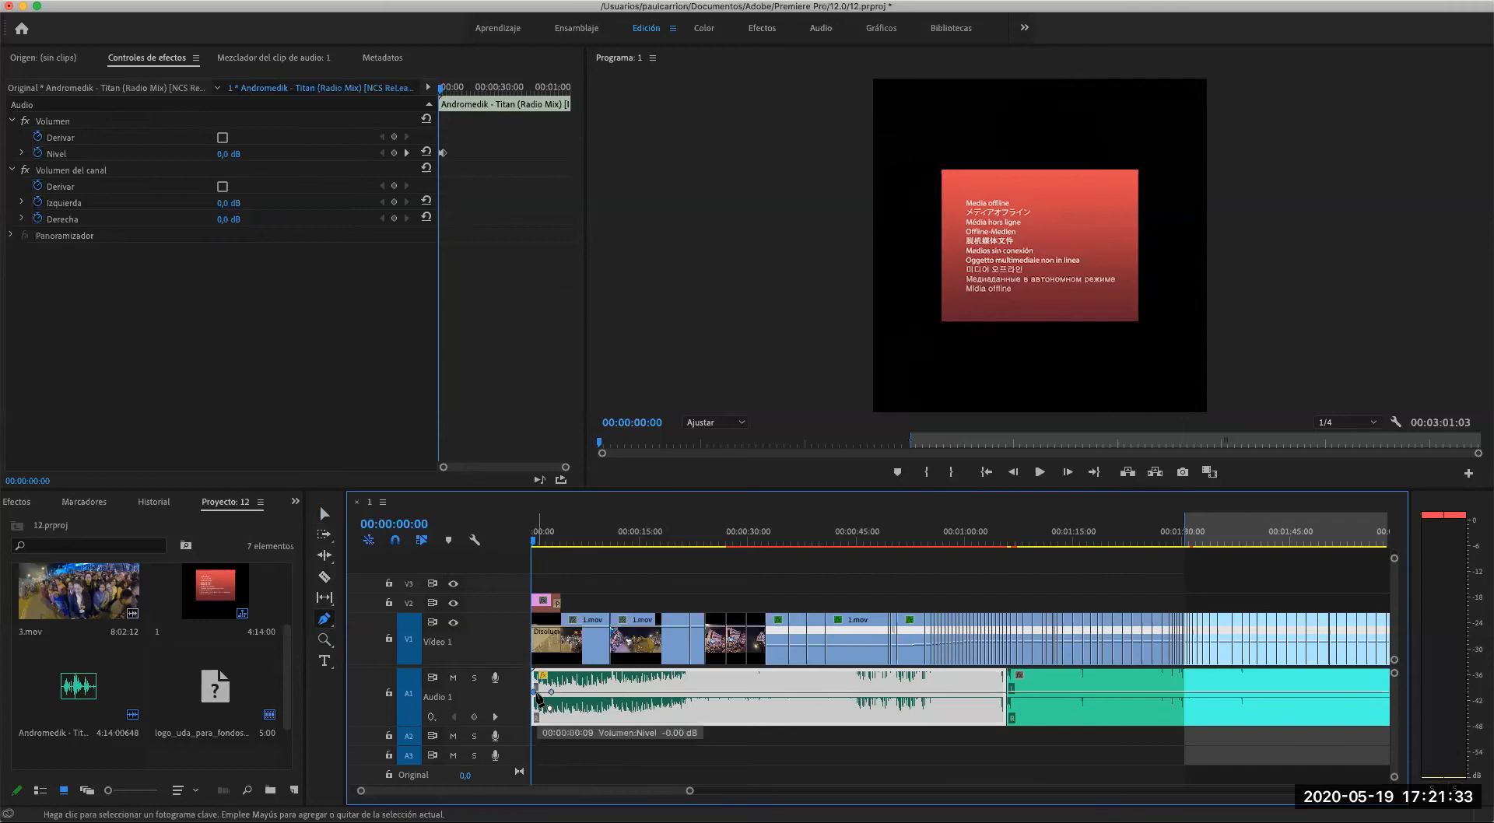
left_click(537, 547)
left_click_drag(537, 547, 531, 547)
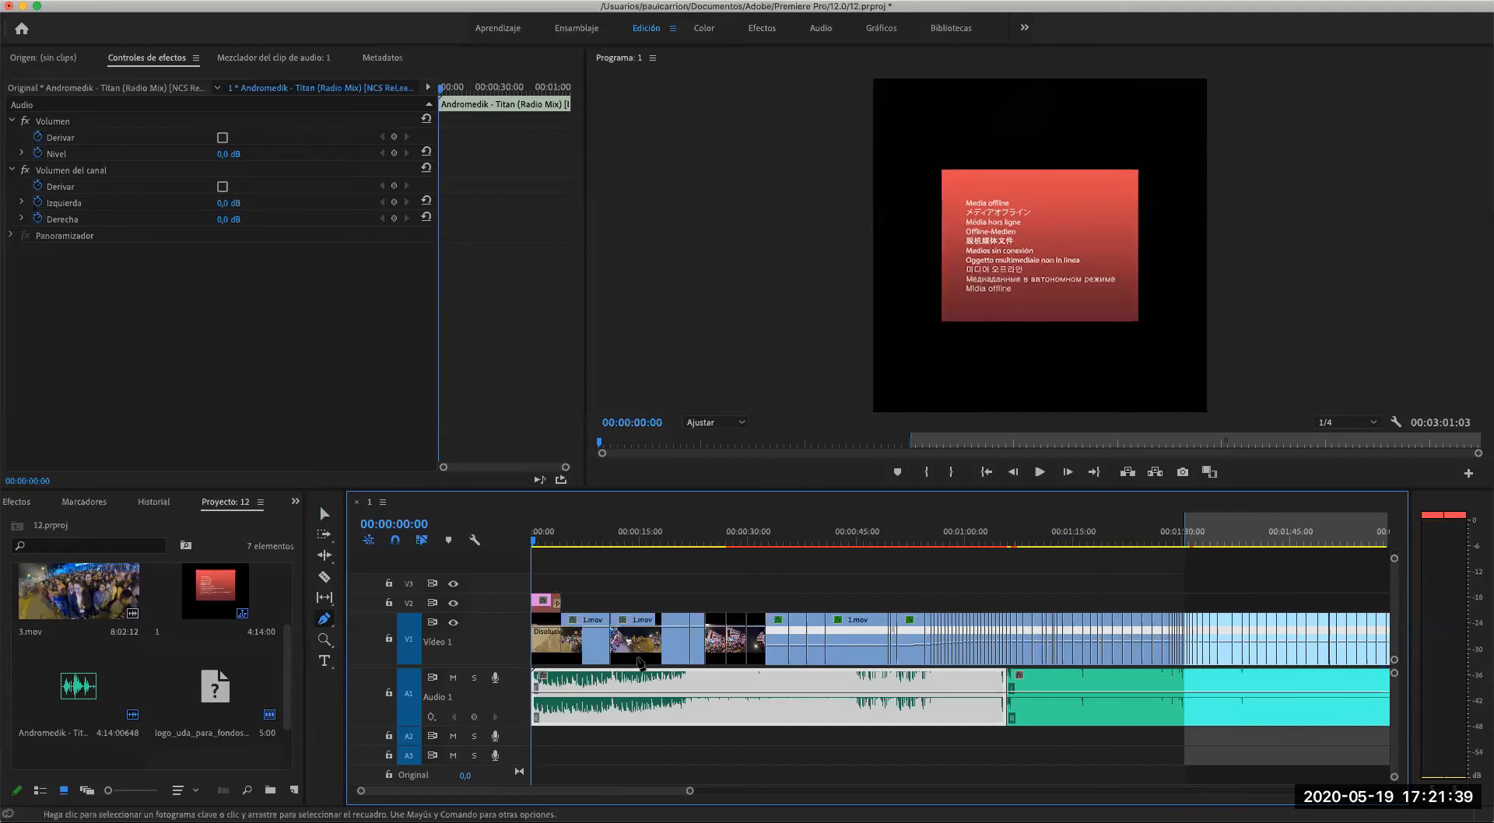
left_click_drag(690, 792, 591, 799)
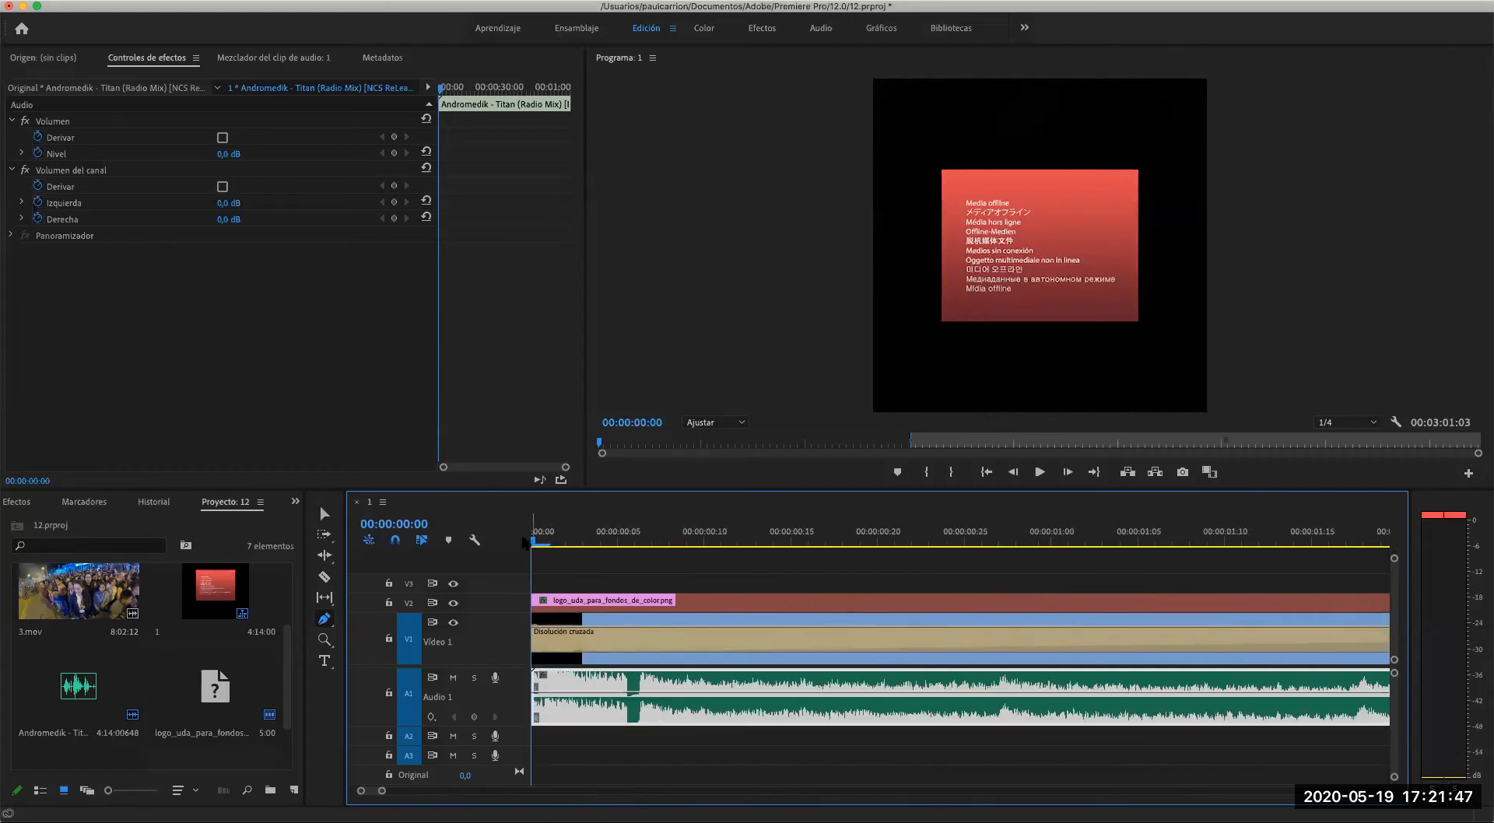
left_click_drag(541, 539, 537, 539)
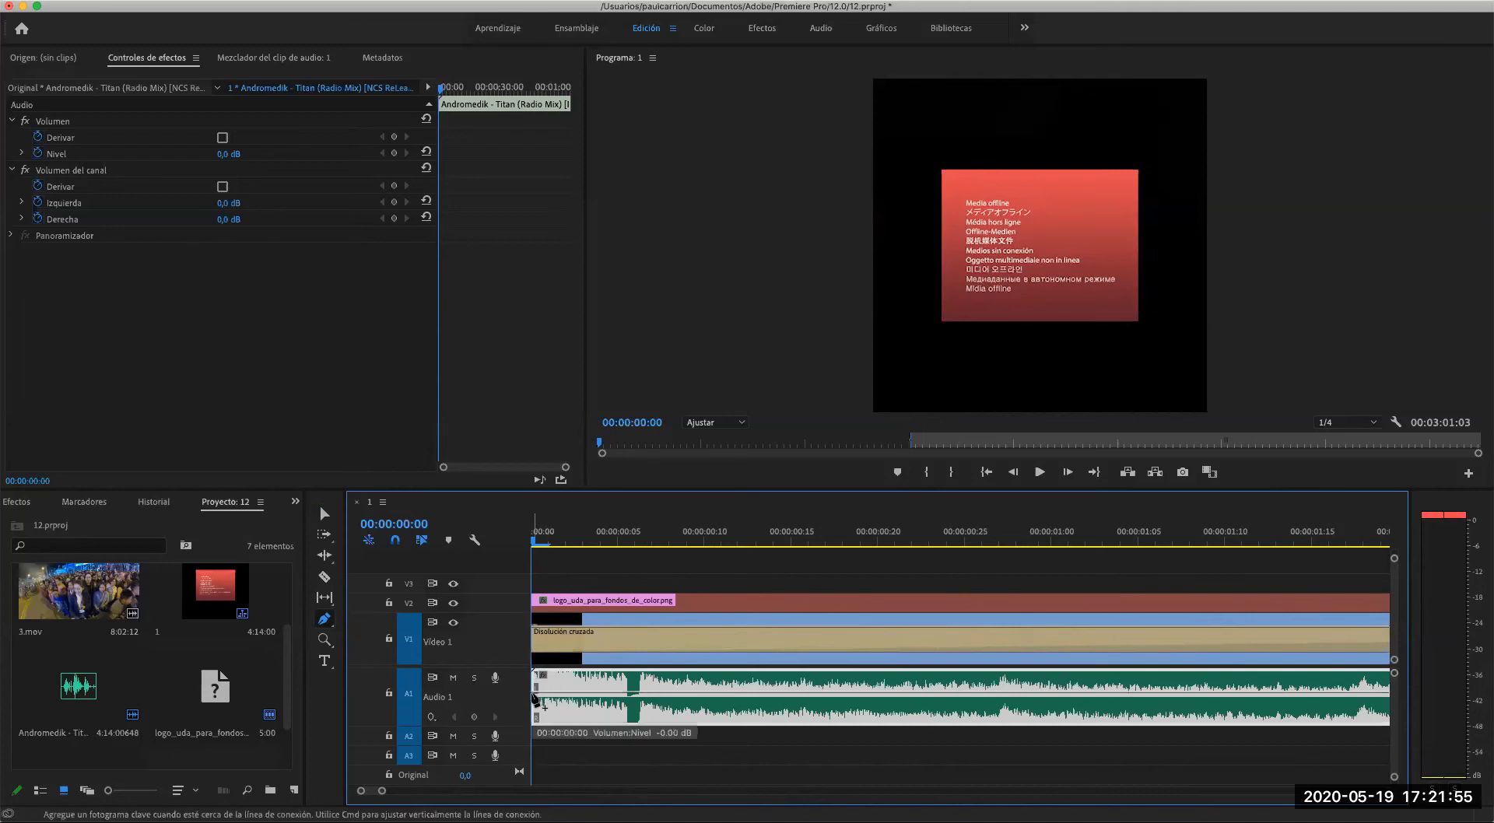
left_click_drag(534, 694, 536, 704)
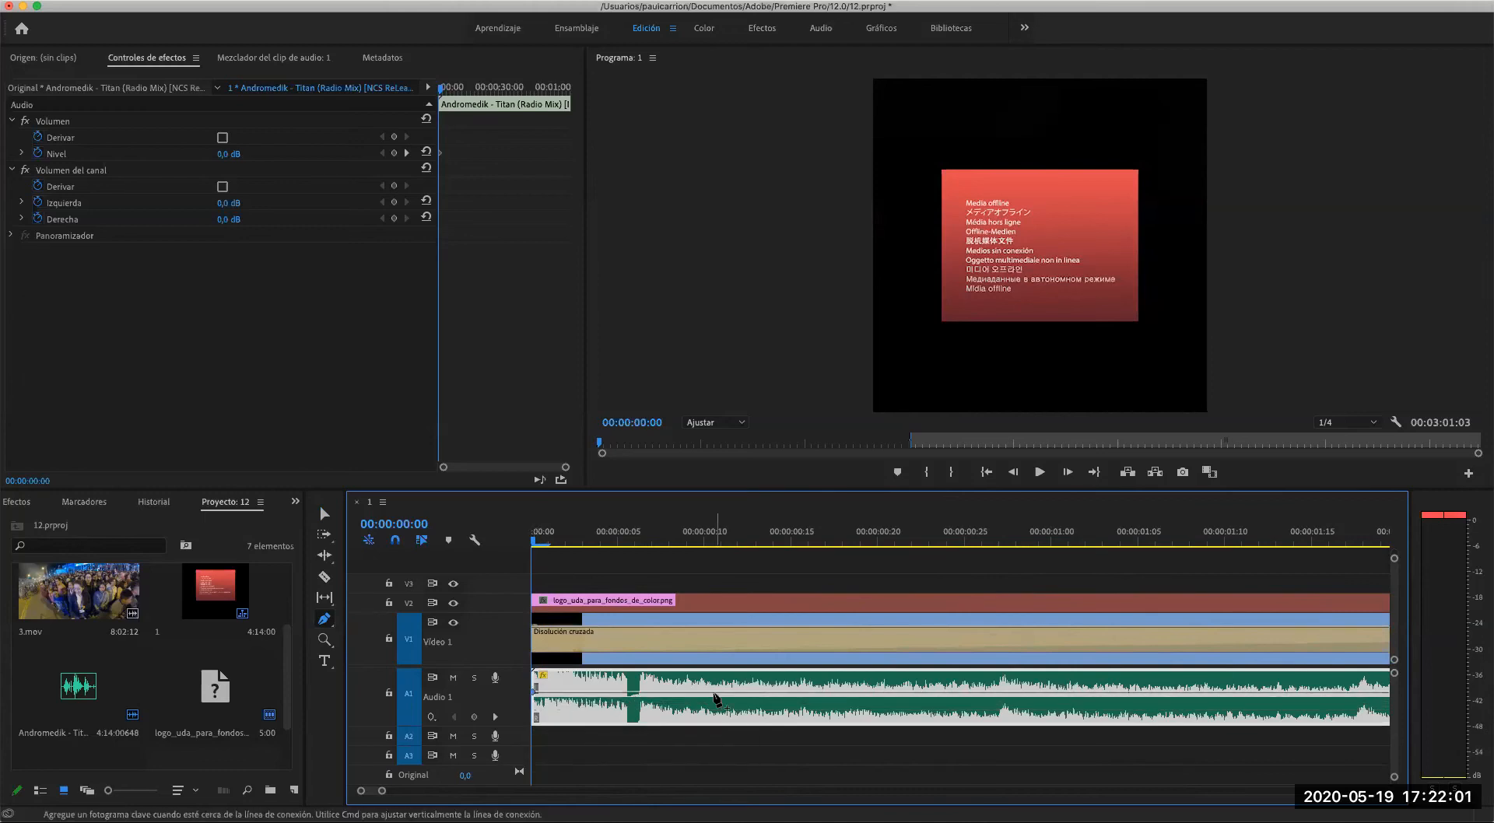
- Add a second volume keyframe where the opening cross dissolve ends, and lower the first one to silence to create a fade-in
scroll(965, 693, "right", 5)
scroll(963, 692, "right", 10)
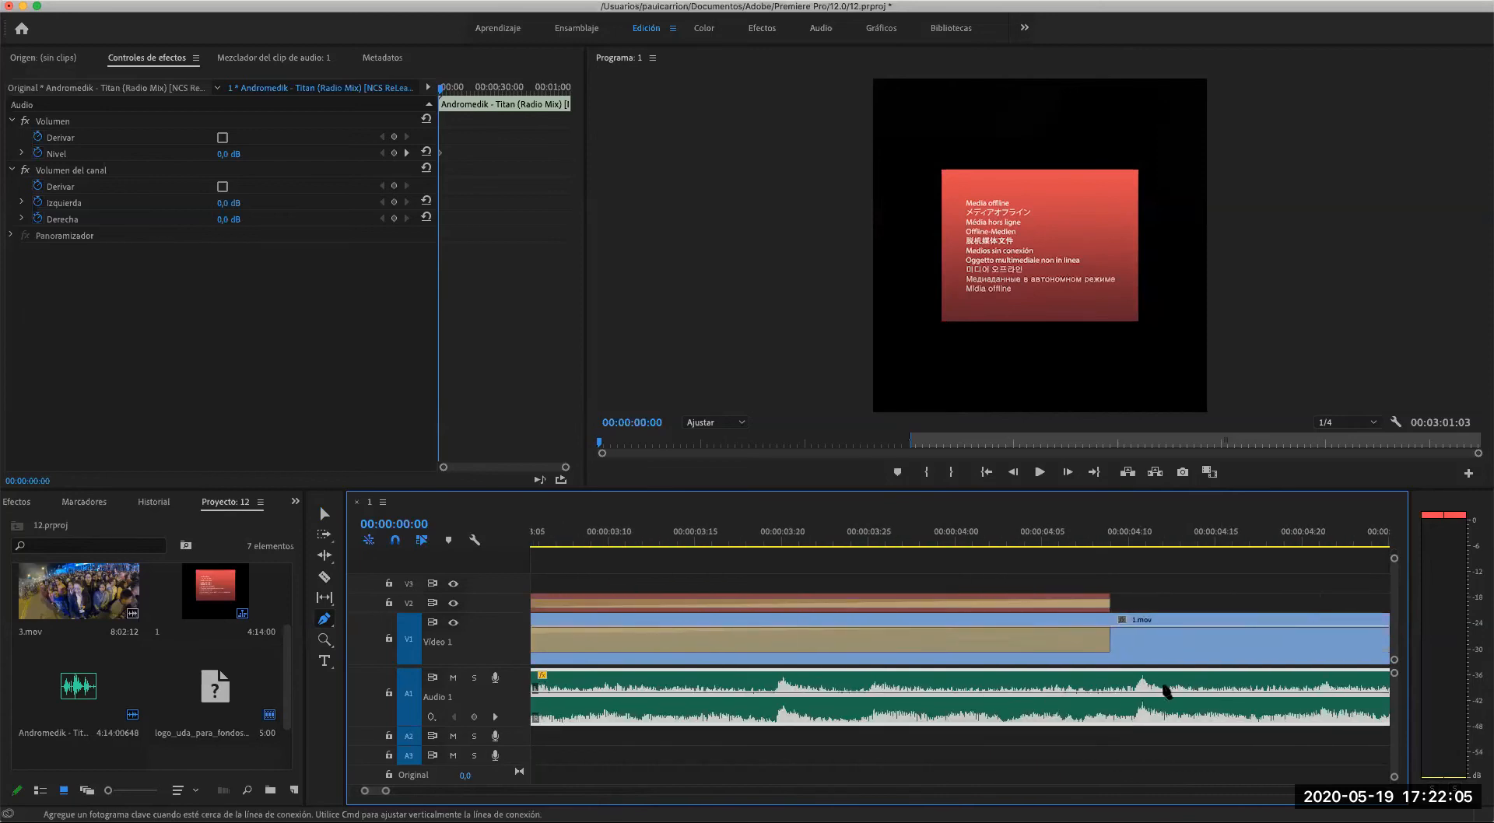
left_click(1113, 699)
scroll(982, 697, "left", 3)
scroll(983, 697, "left", 10)
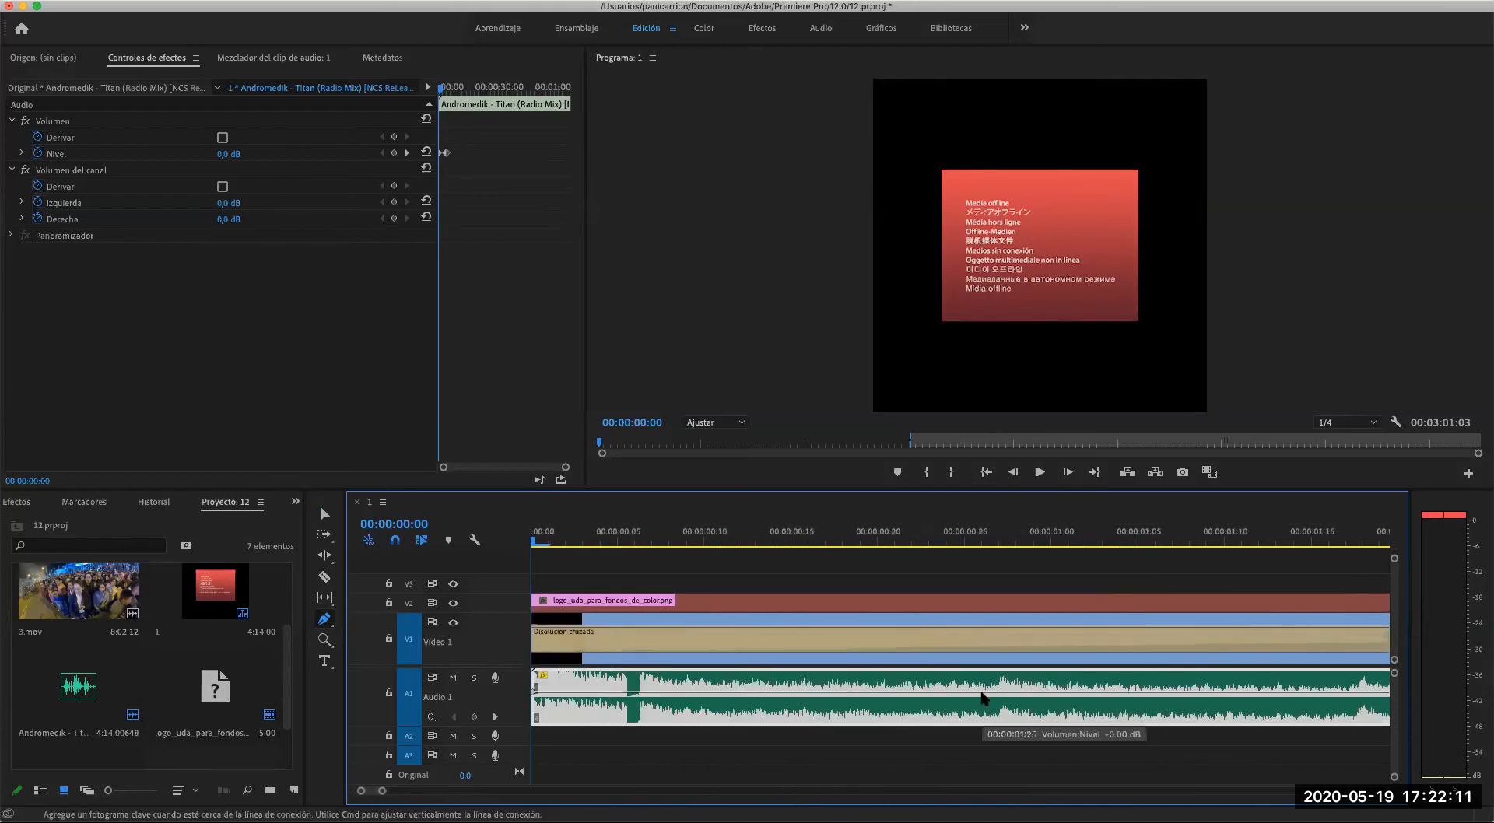
left_click_drag(535, 687, 535, 718)
scroll(768, 718, "right", 8)
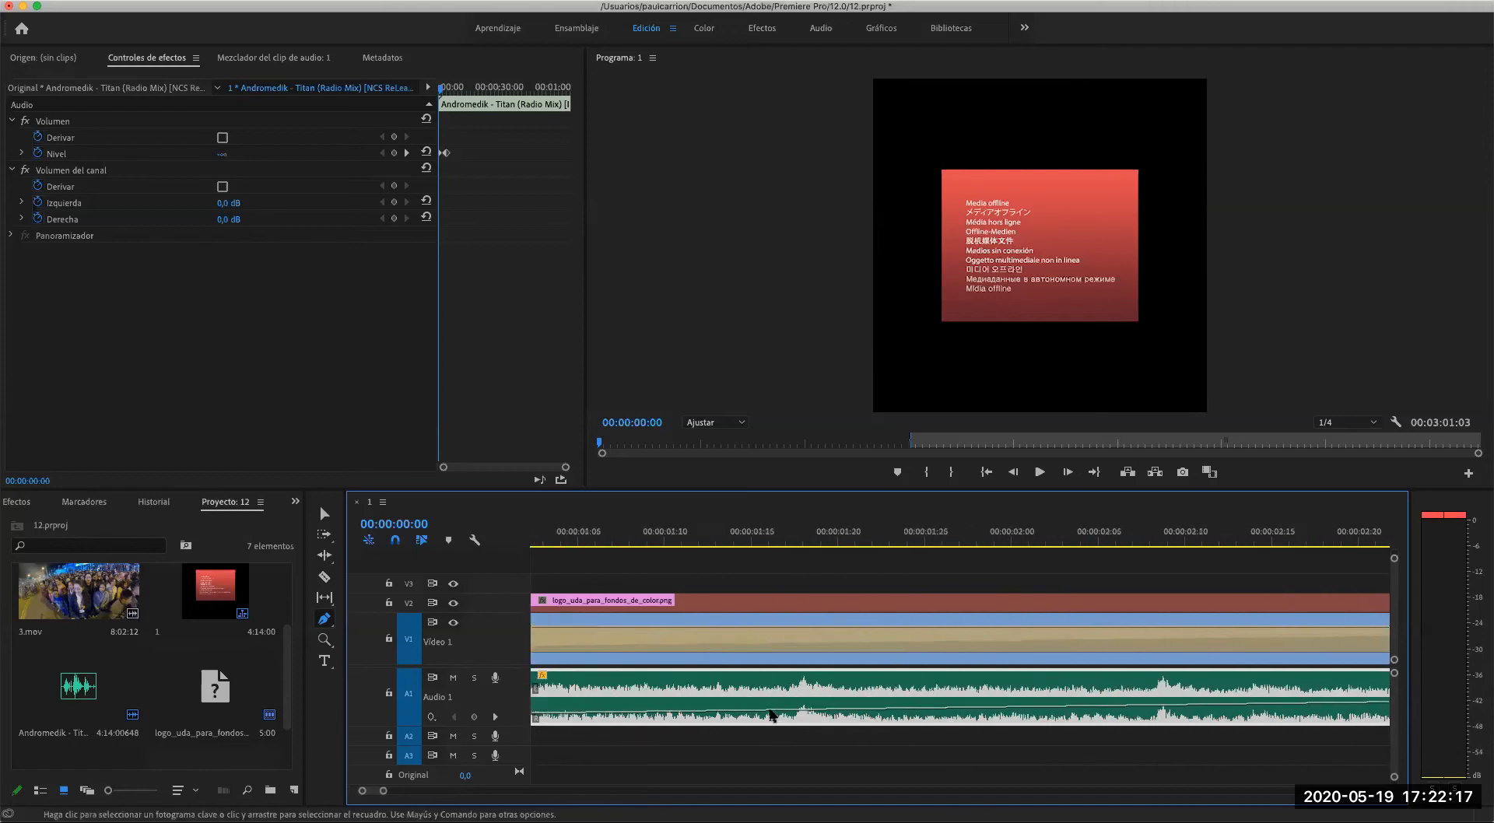
- Play the opening up to 00:00:06:03 to hear the music's fade-in
key("z")
left_click(804, 686, "alt")
left_click(804, 686, "alt")
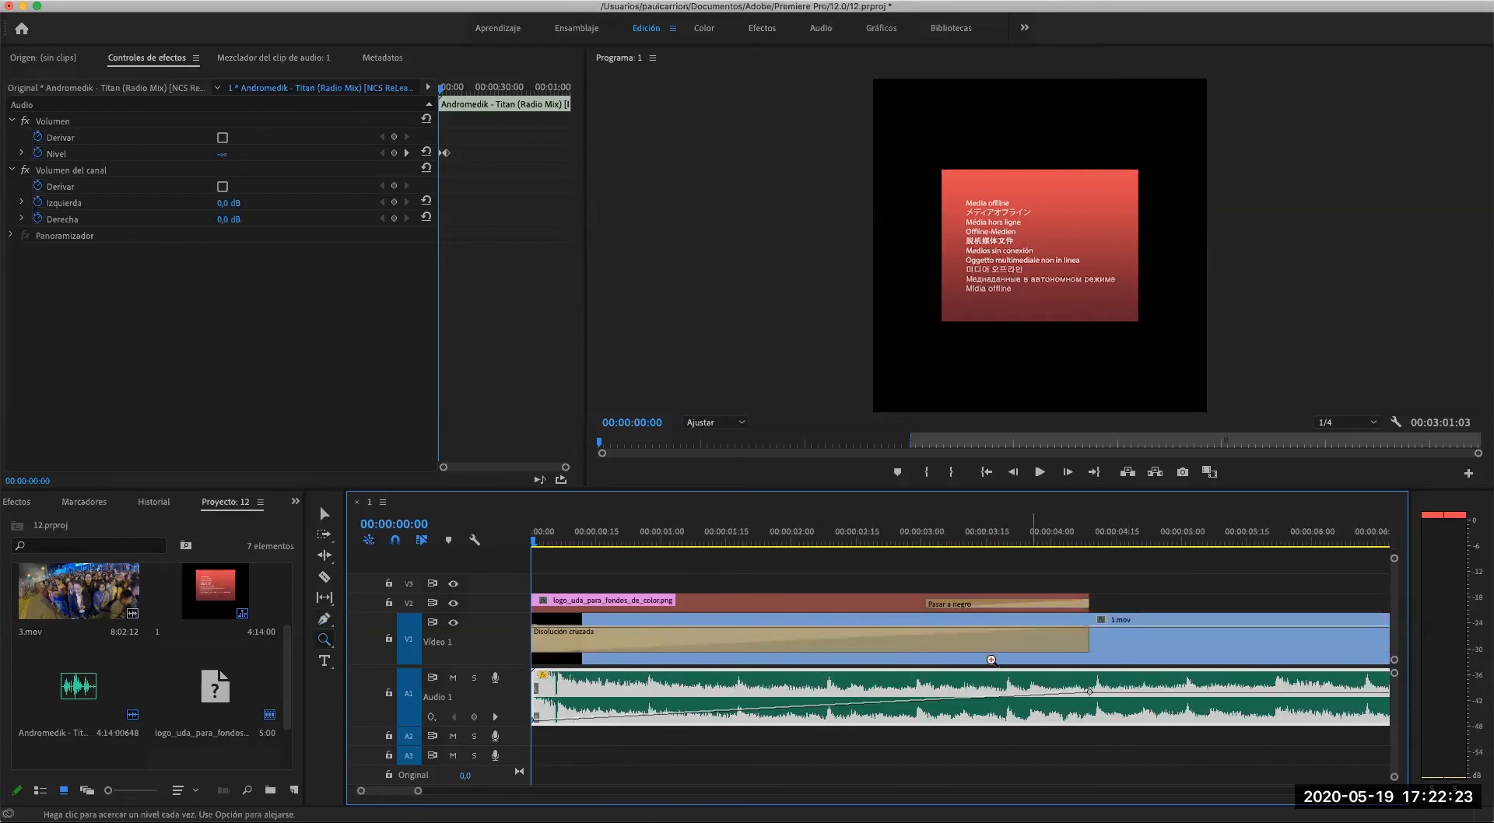
key("space")
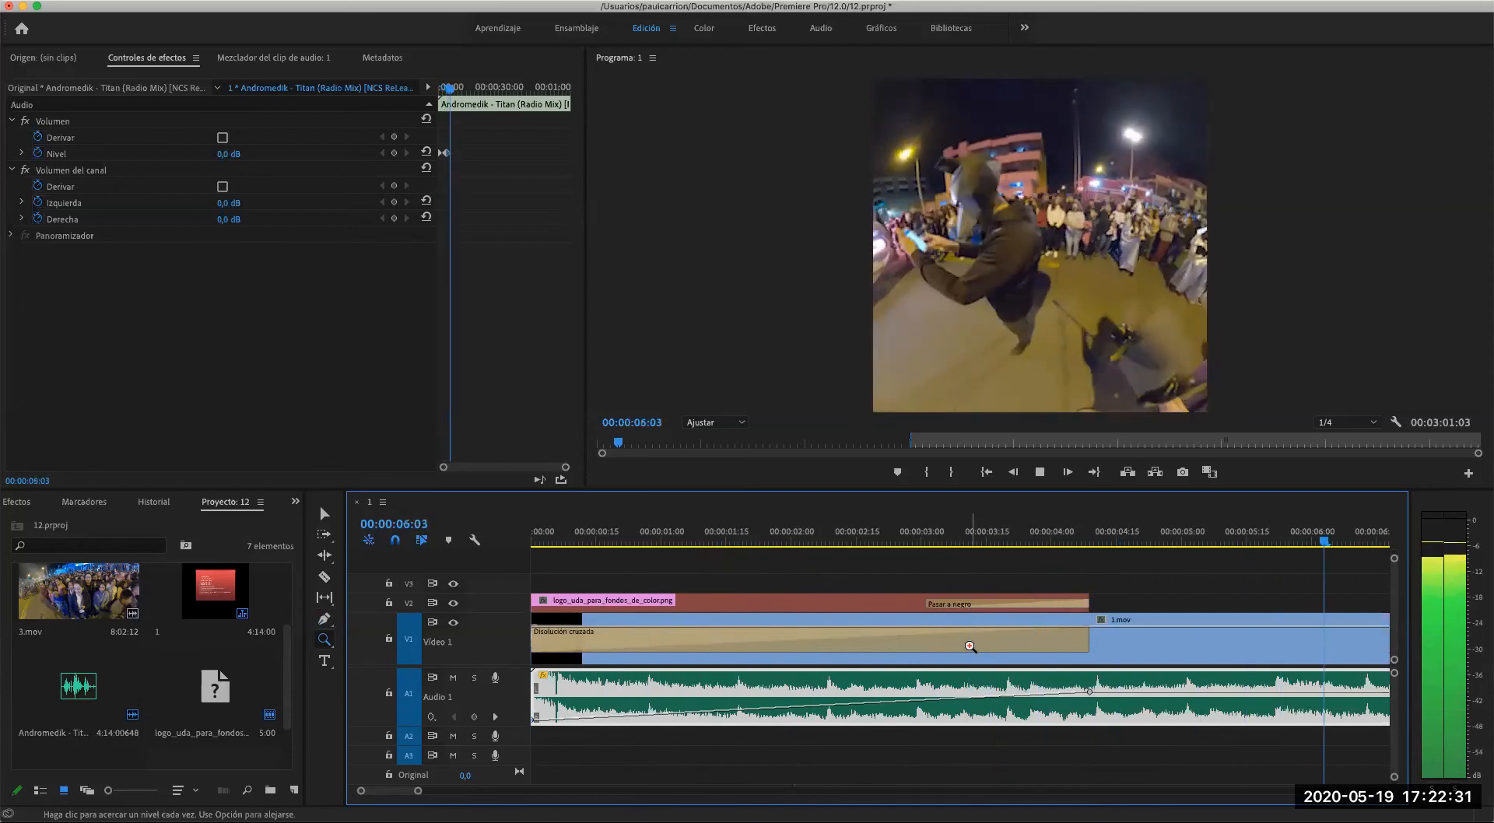
key("space")
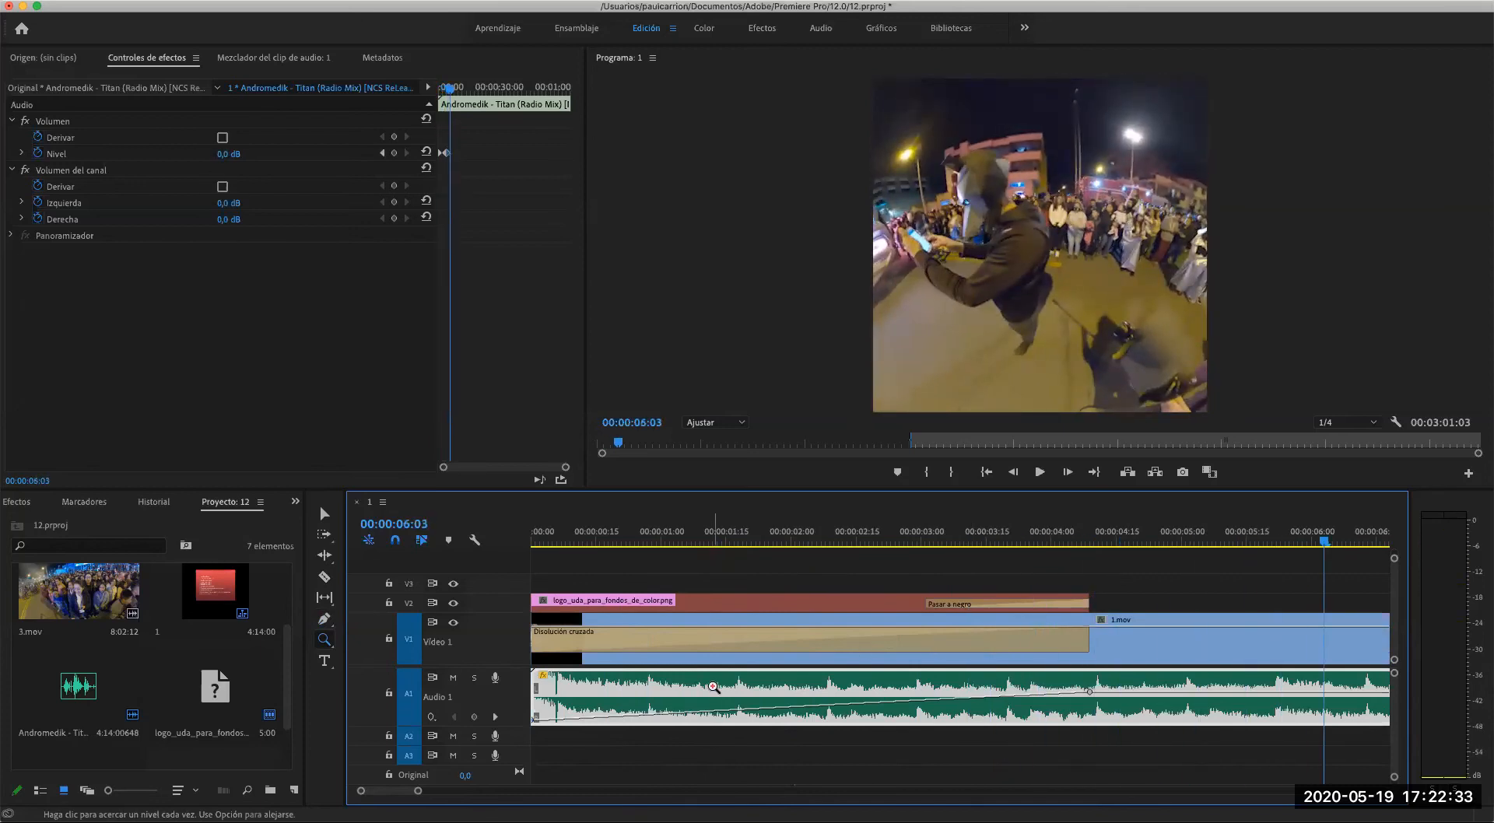
- Replay the fade-in briefly from the start and move the playhead to 00:00:05:11
left_click_drag(1323, 538, 519, 541)
key("space")
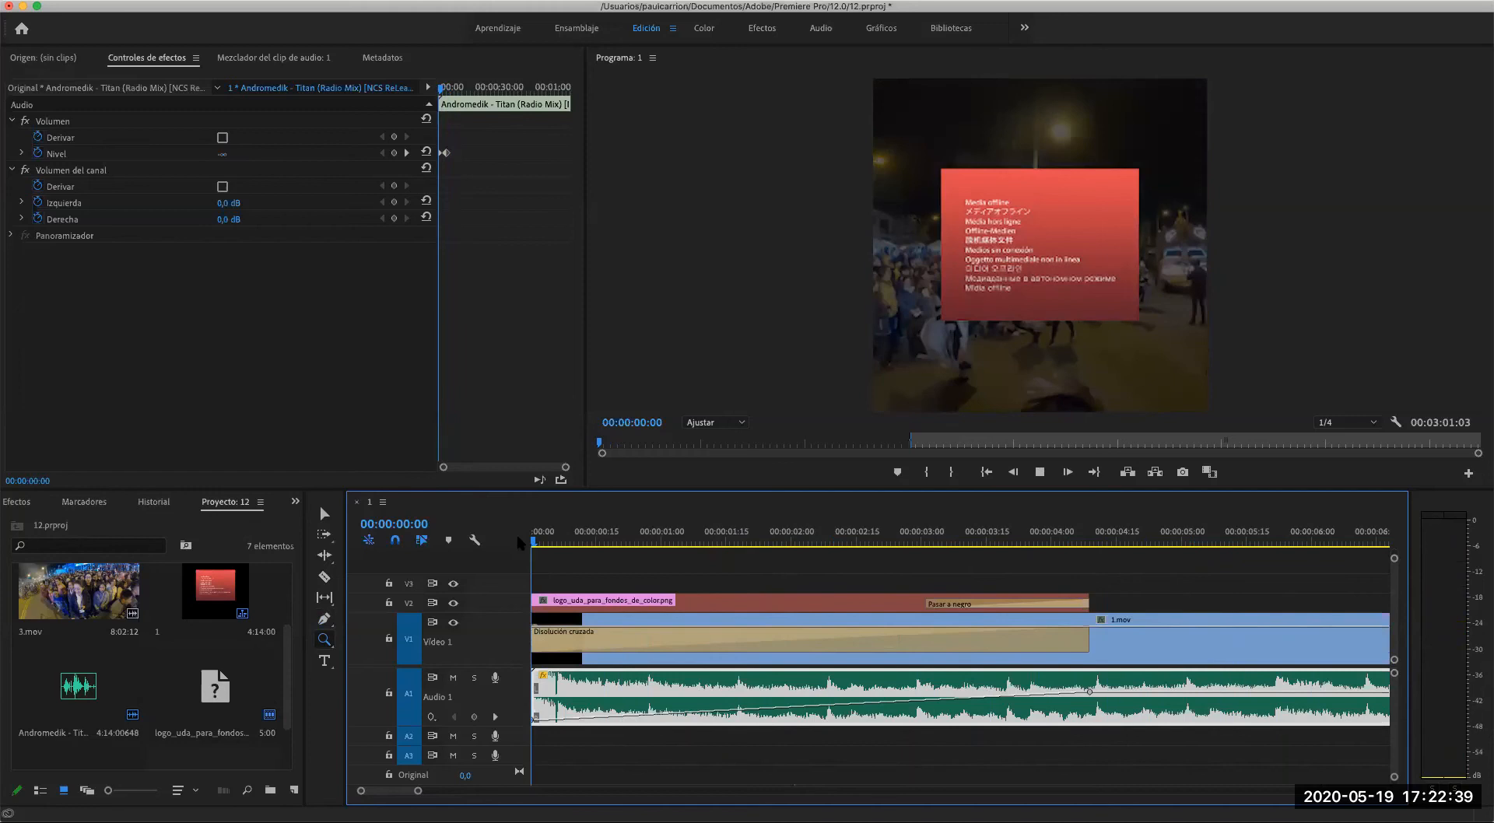
key("space")
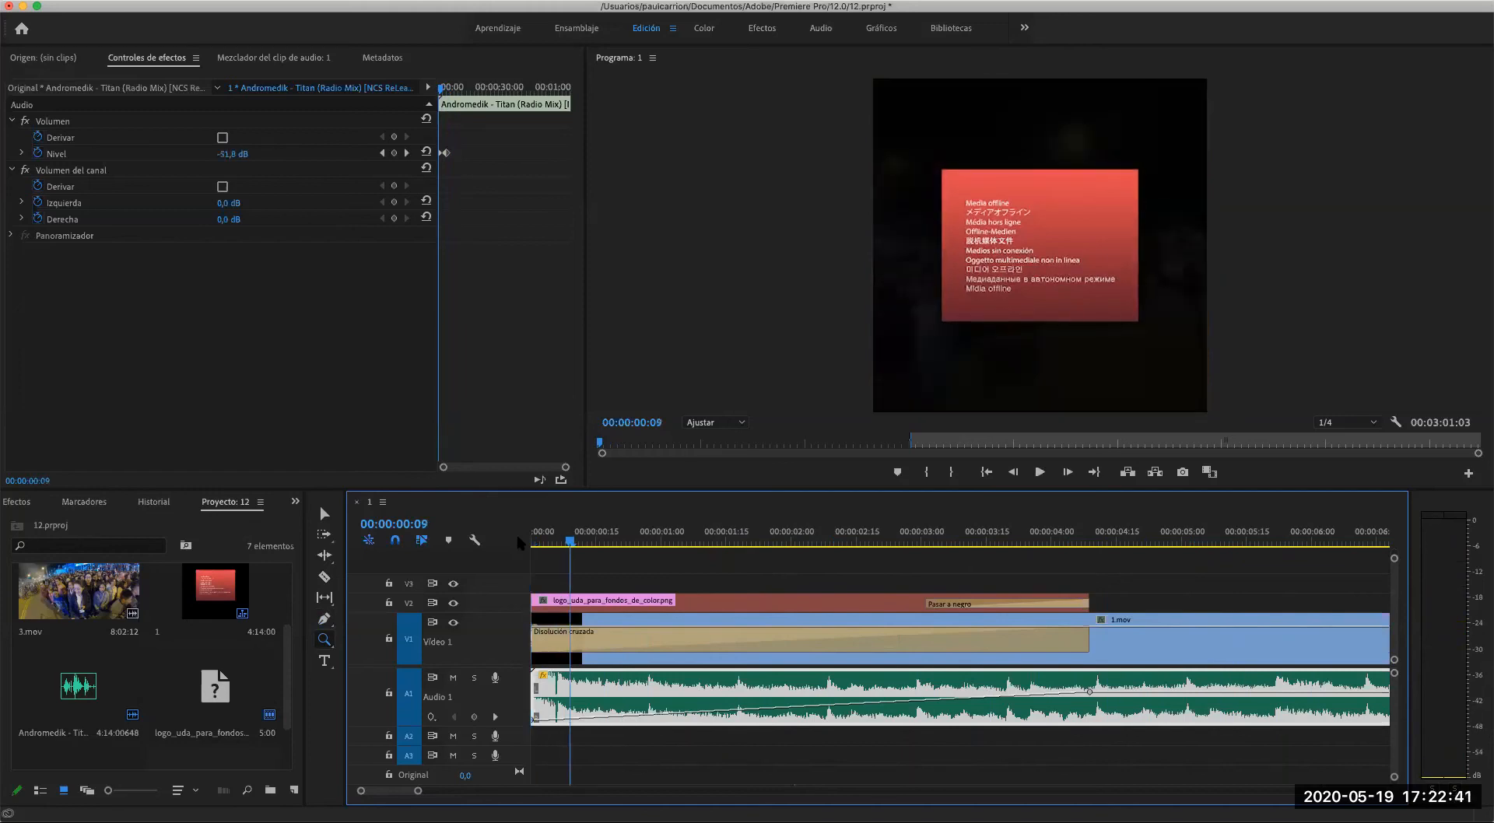
left_click_drag(559, 545, 1229, 573)
left_click(1039, 621, "alt")
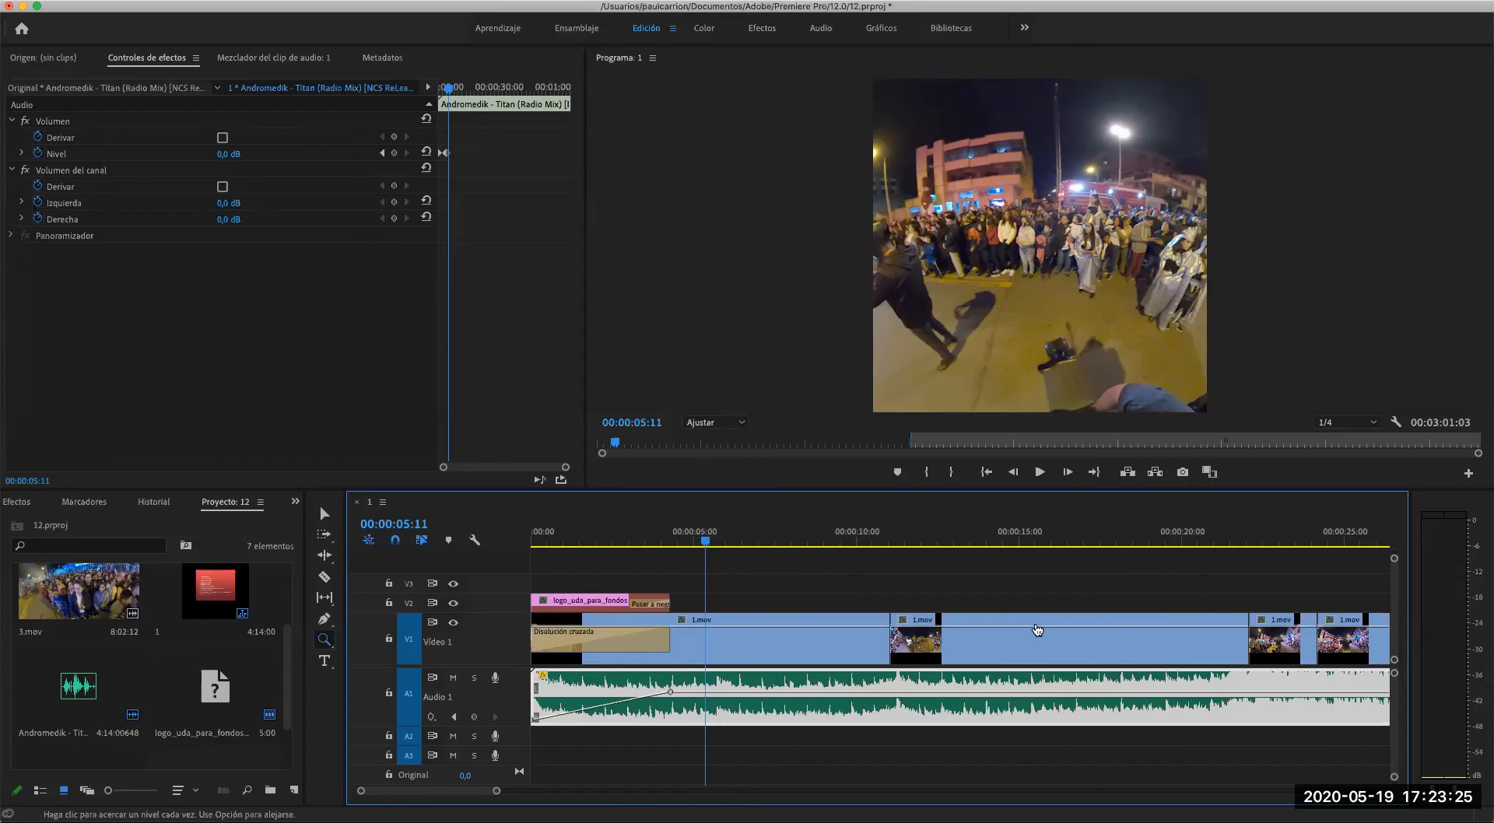
- Switch to Chrome and start a web search with "mp" in the new tab
key("super+Tab")
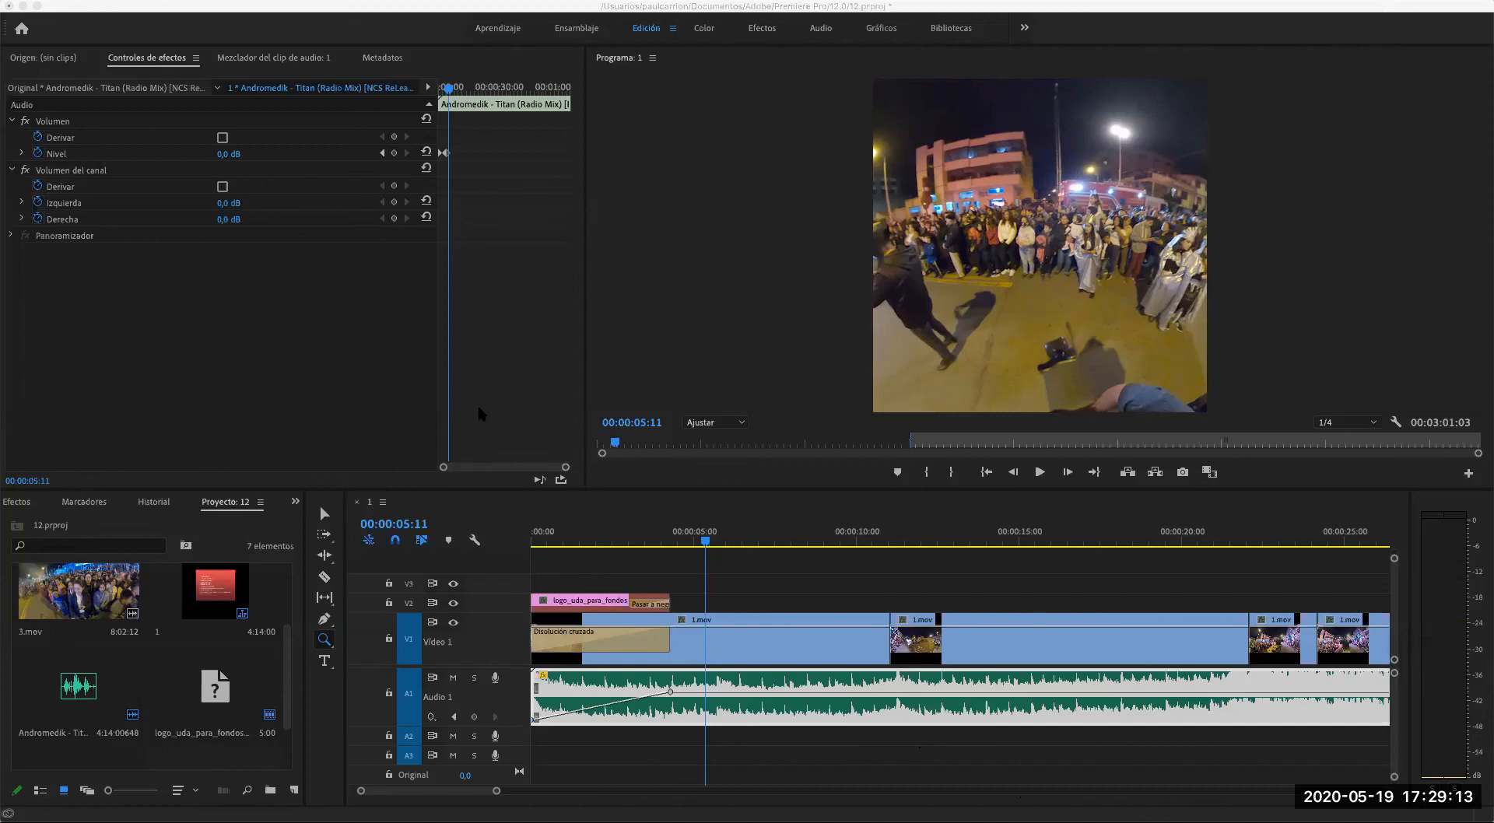
key("super+Tab")
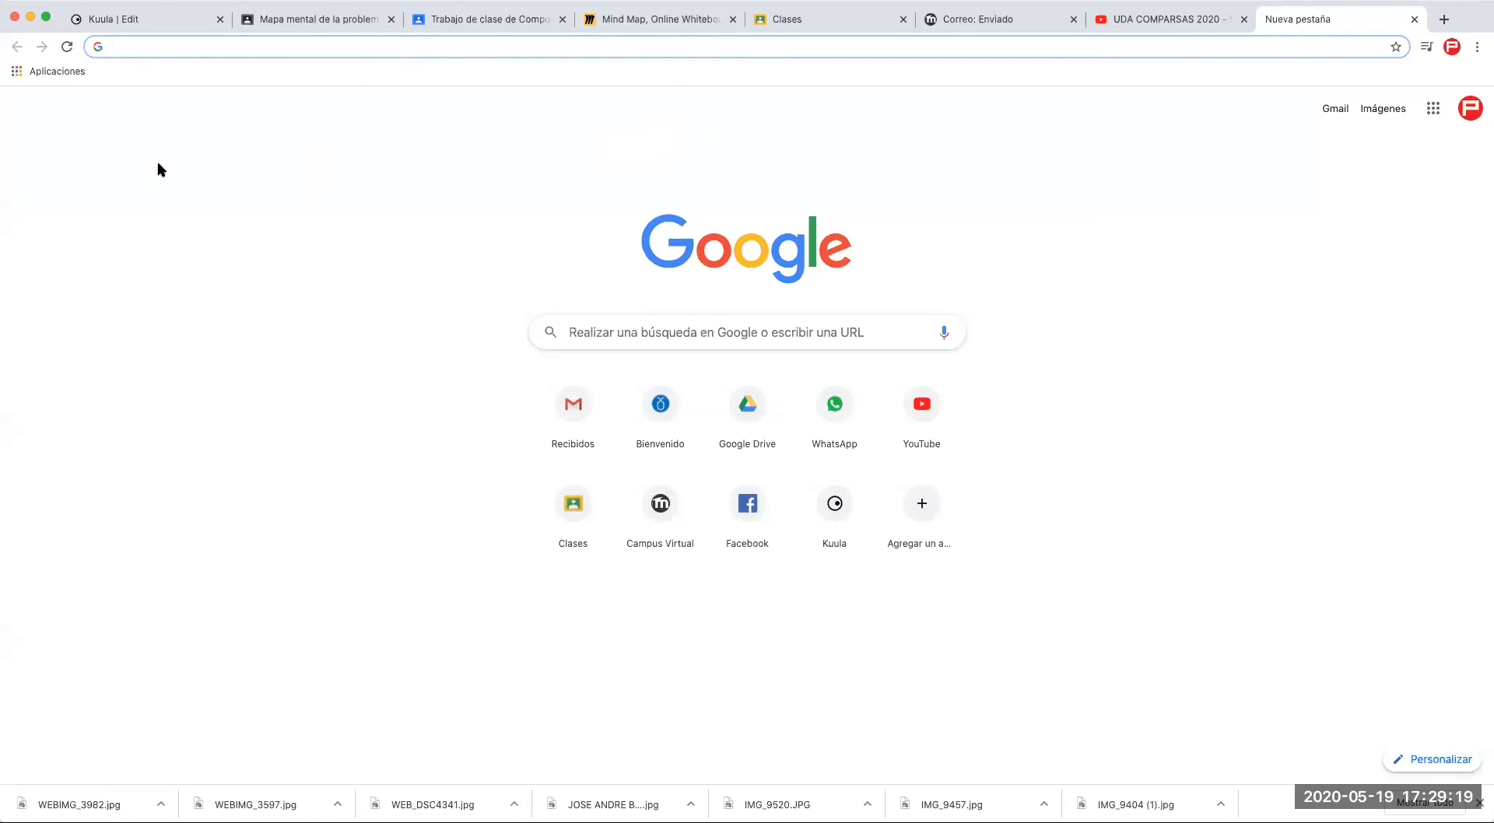
type("mp")
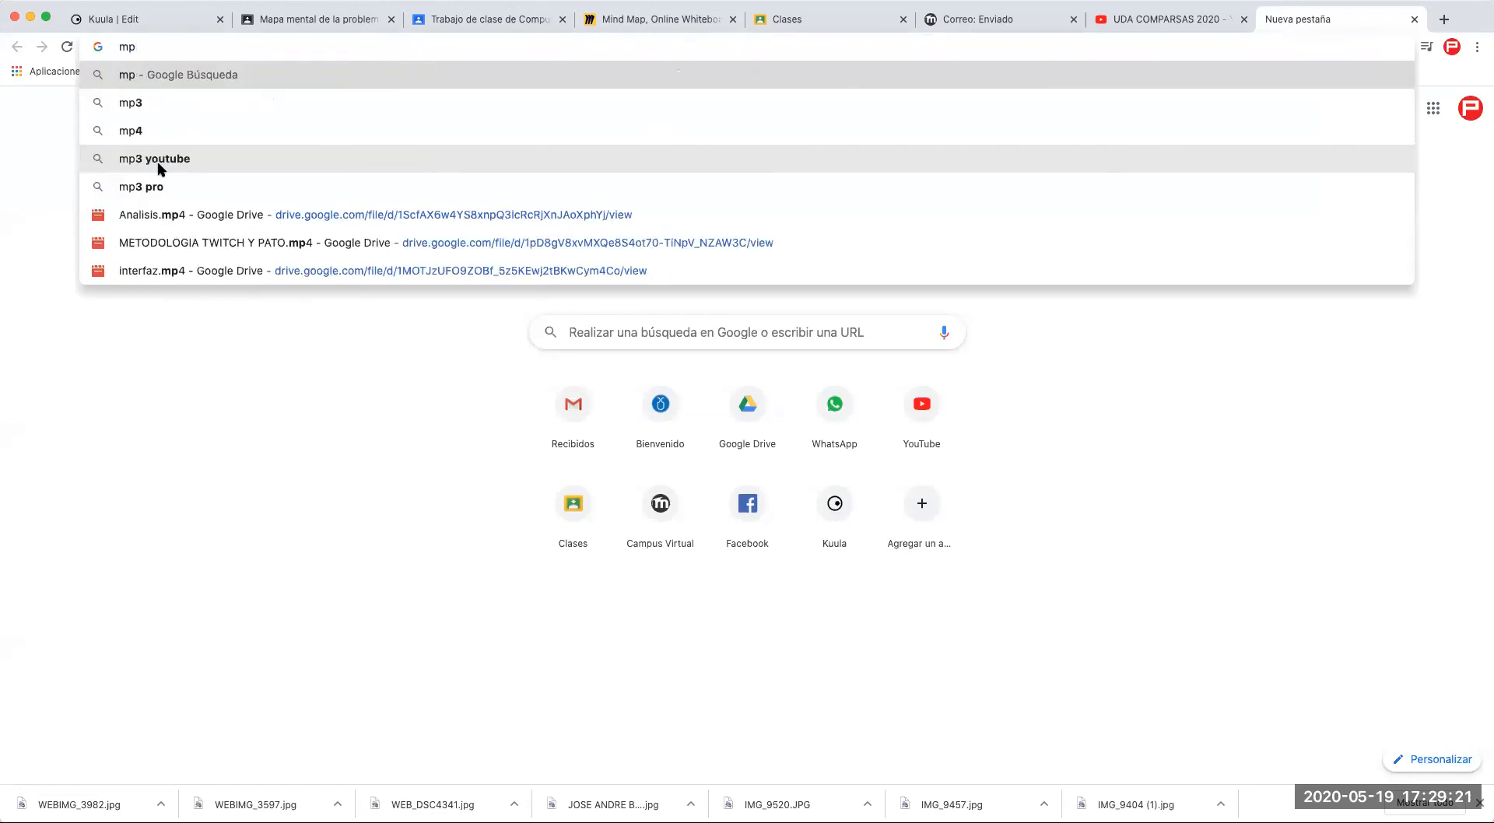